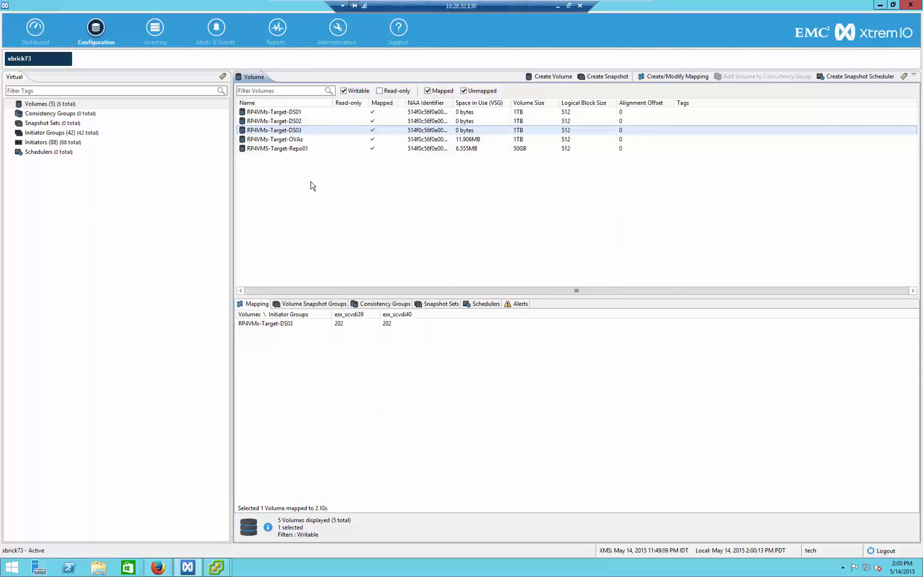
Check the LUN mappings of RP4VMs-Target-OVAs and RP4VMS-Target-Repo01 (Repo01 is LUN 198 on both hosts)
{"action": "left_click", "coordinate": [269, 140]}
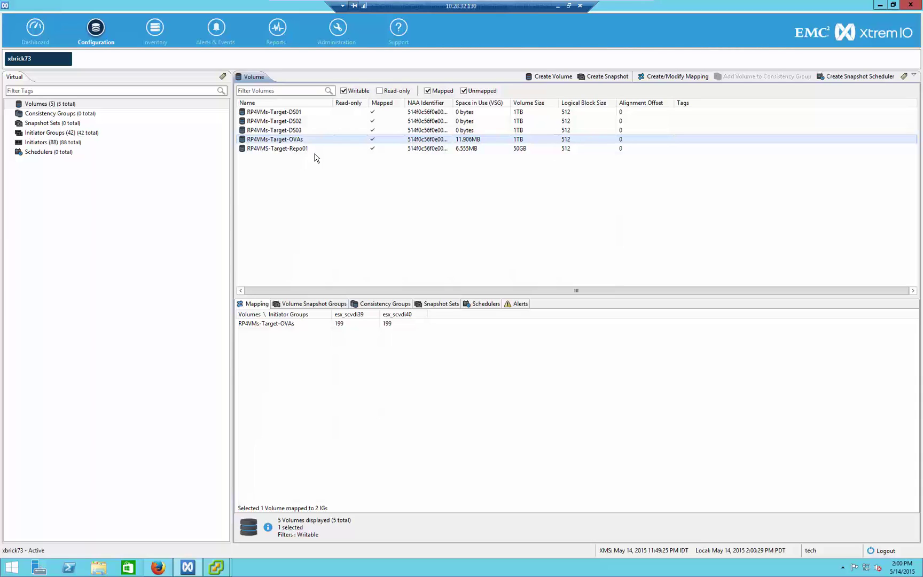
{"action": "left_click", "coordinate": [270, 150]}
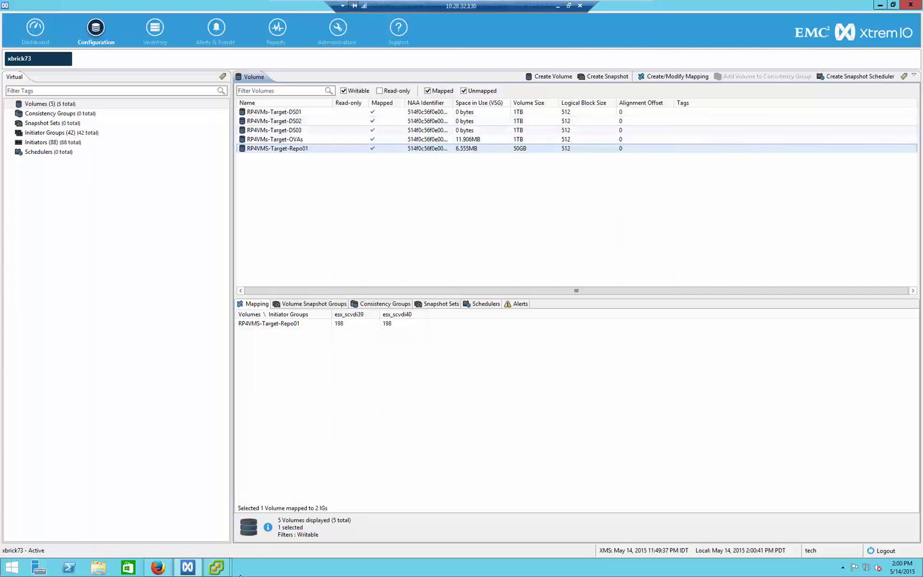
{"action": "left_click", "coordinate": [217, 568]}
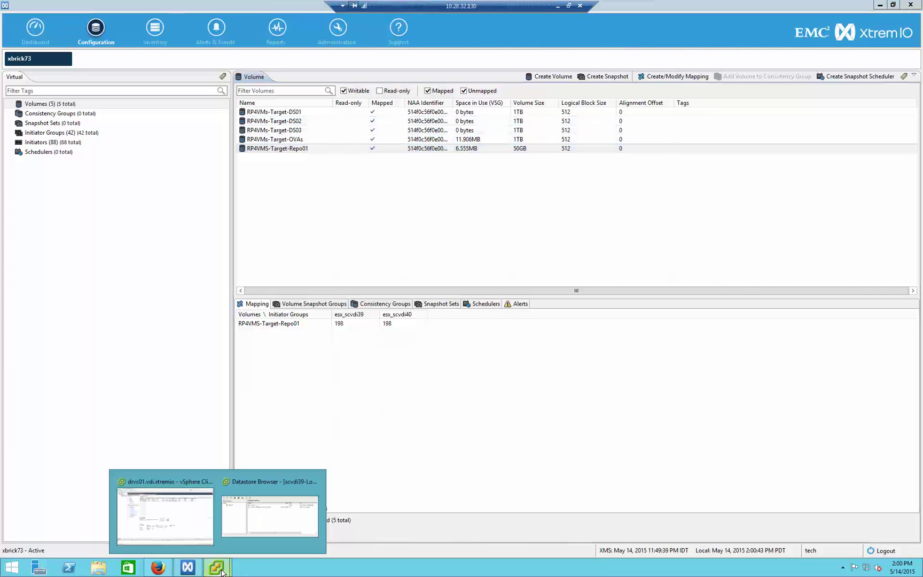
Widen the Identification column of scvdi39's datastores and select RP4VMS-Target-OVAs
{"action": "left_click", "coordinate": [184, 539]}
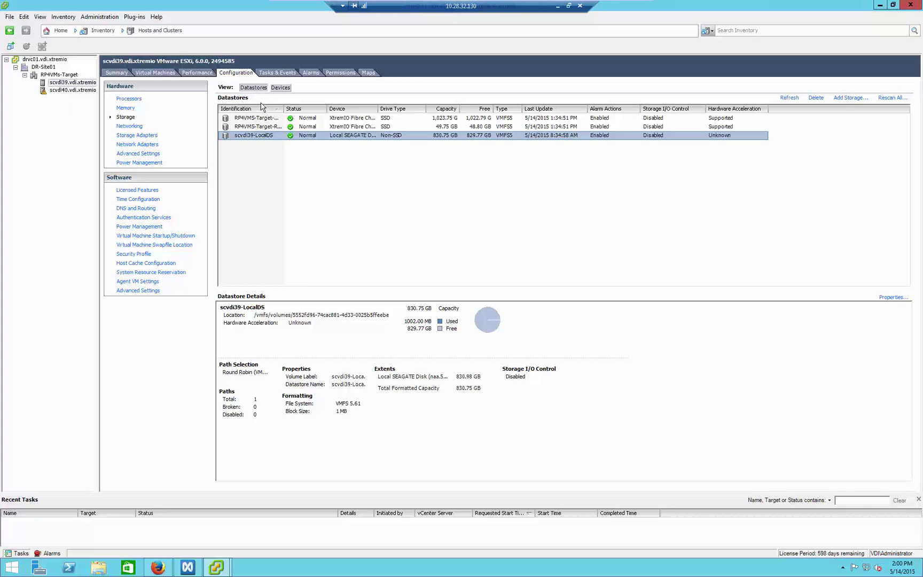
{"action": "left_click_drag", "start_coordinate": [284, 109], "coordinate": [410, 108]}
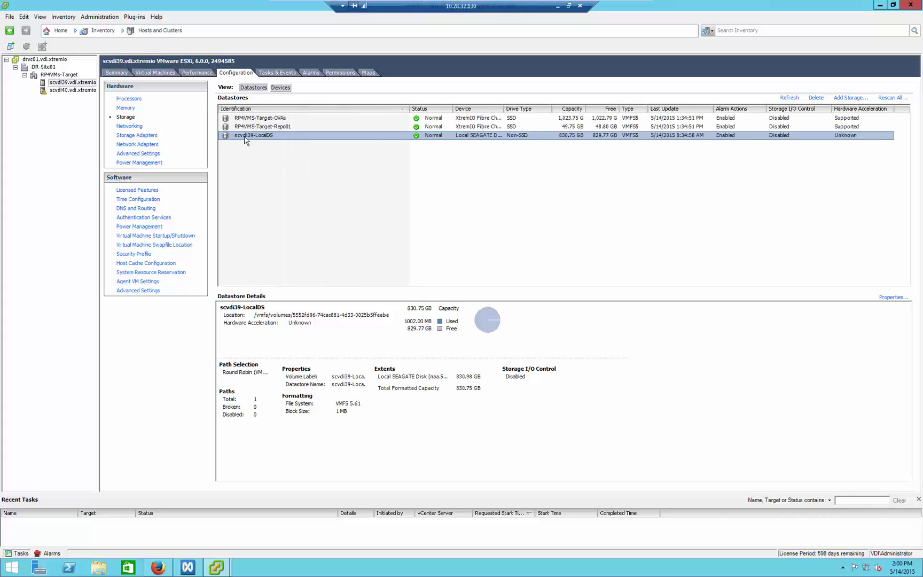
{"action": "left_click", "coordinate": [225, 119]}
{"action": "key", "text": "Down"}
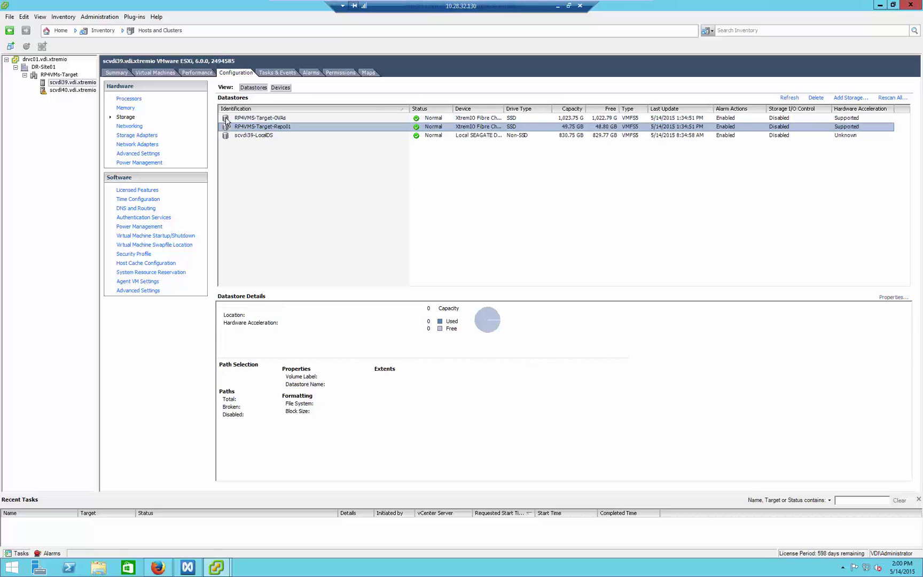
{"action": "key", "text": "Up"}
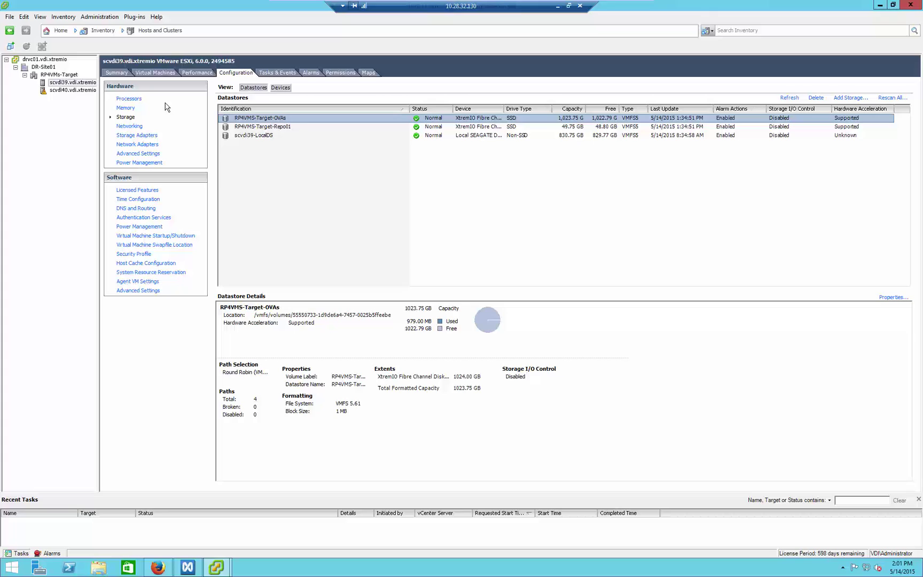
View scvdi39's networking, consult the vRPAs-IPs notes, and return to vSphere Client
{"action": "left_click", "coordinate": [136, 128]}
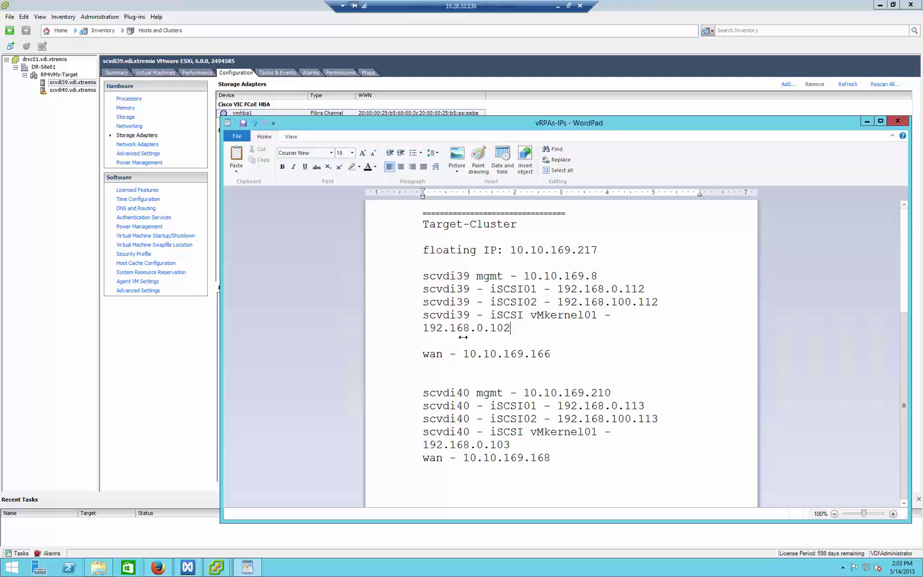
{"action": "left_click", "coordinate": [179, 352]}
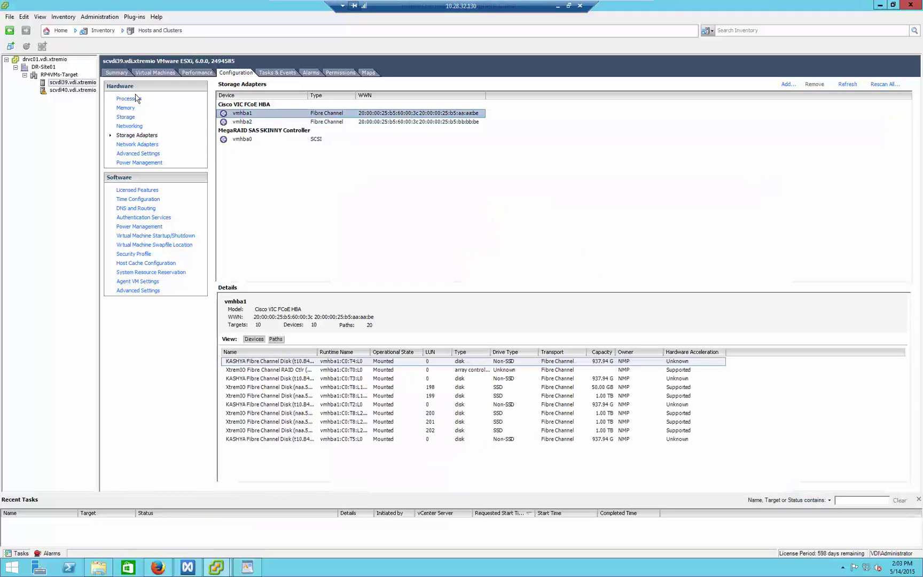
Add a software iSCSI adapter to host scvdi39
{"action": "left_click", "coordinate": [786, 86]}
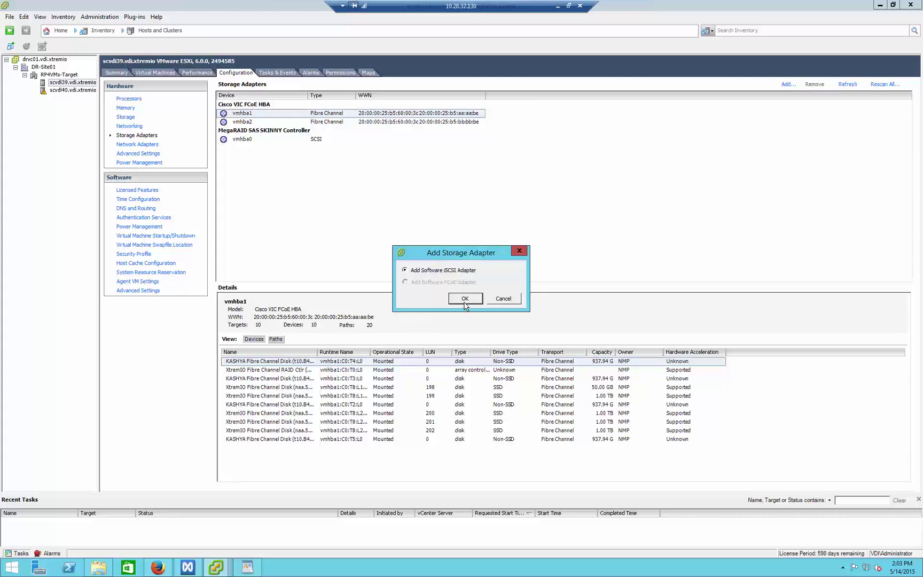
{"action": "left_click", "coordinate": [465, 299]}
{"action": "left_click", "coordinate": [499, 320]}
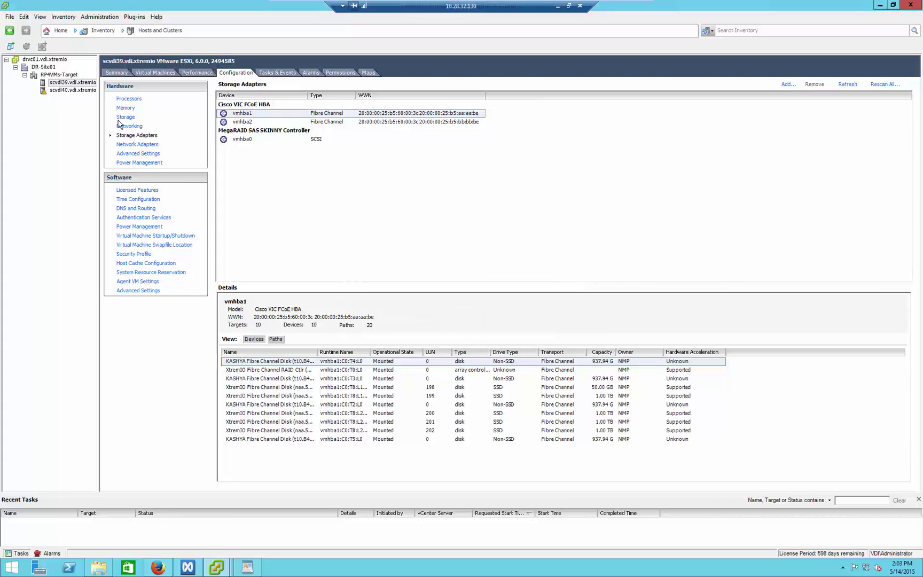
Add a software iSCSI adapter to host scvdi40 as well
{"action": "left_click", "coordinate": [78, 90]}
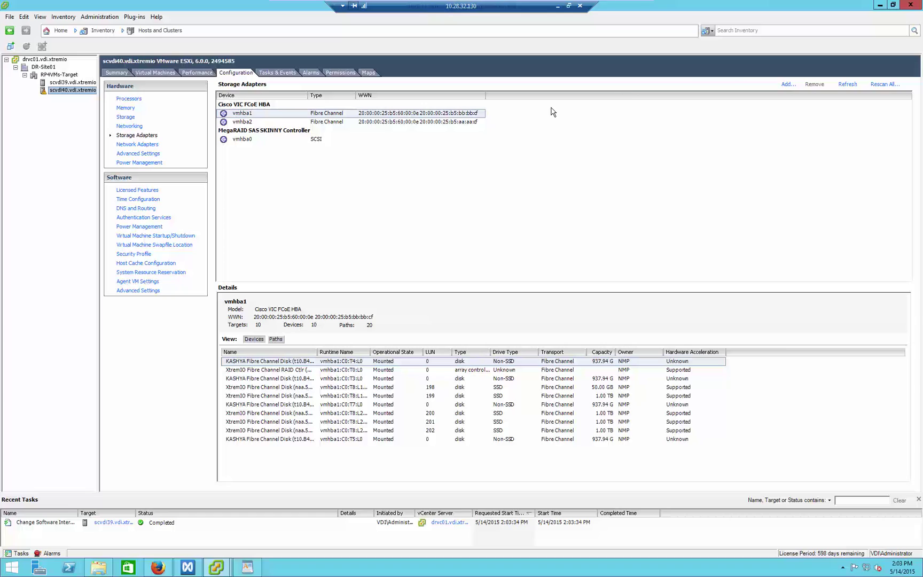
{"action": "left_click", "coordinate": [788, 84]}
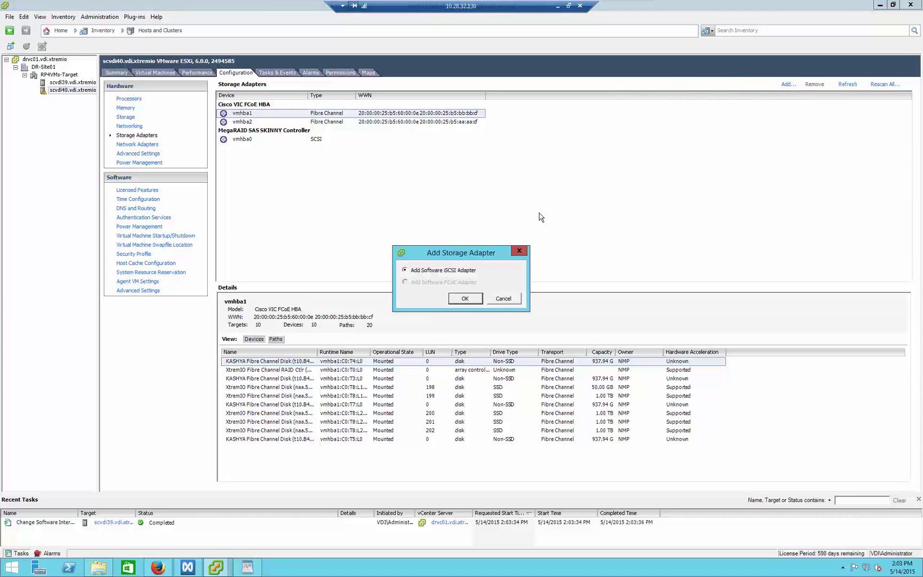
{"action": "left_click", "coordinate": [462, 299]}
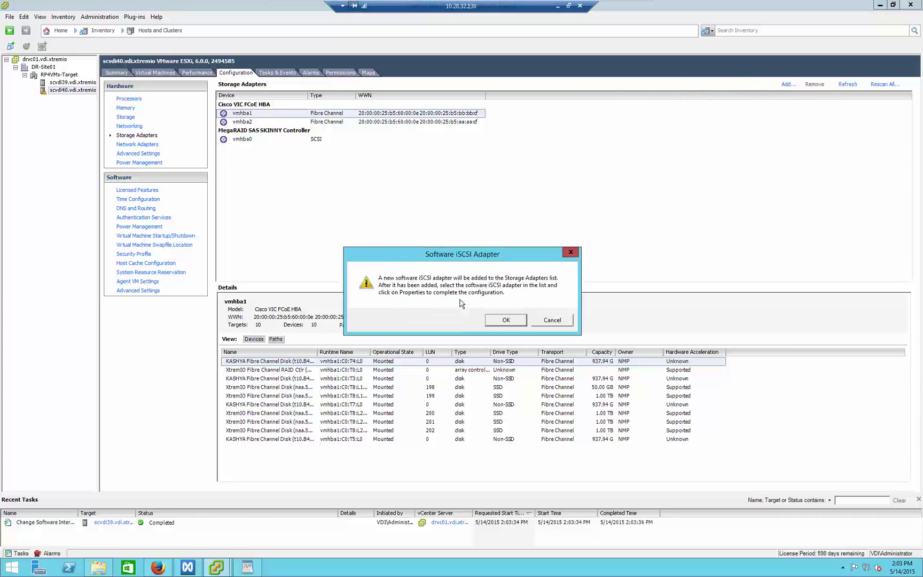
{"action": "left_click", "coordinate": [497, 320]}
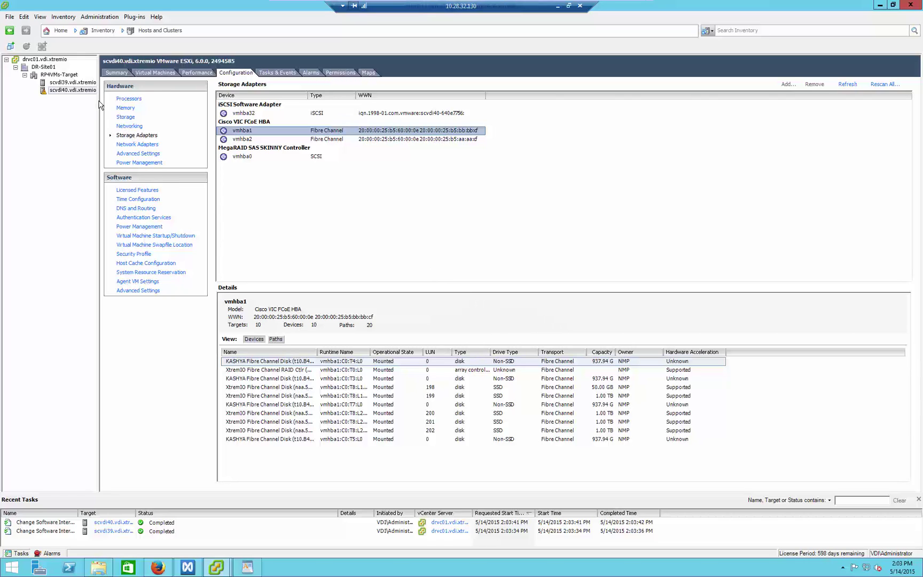
Start a new VMkernel port on scvdi39's vSwitch1 labelled scvdi39-isci1-vmk
{"action": "left_click", "coordinate": [74, 84]}
{"action": "left_click", "coordinate": [121, 126]}
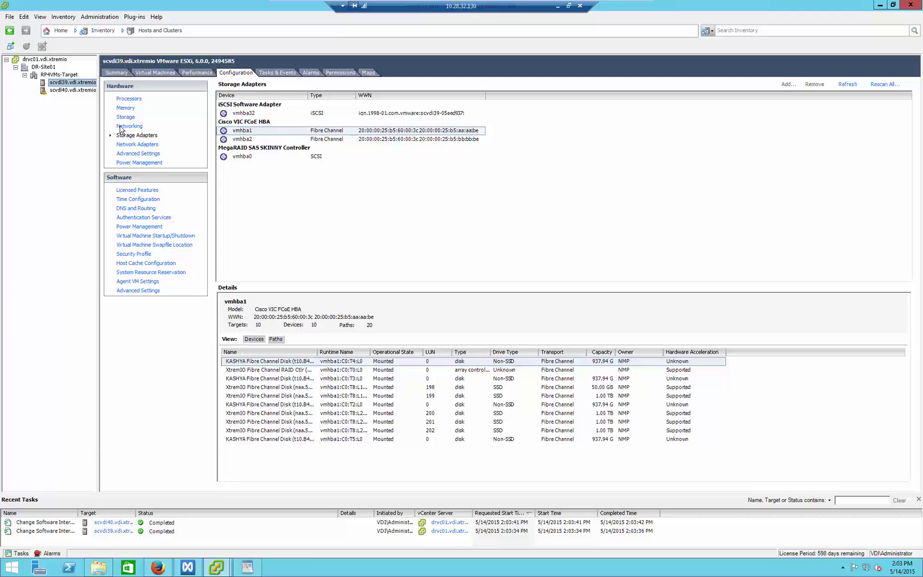
{"action": "left_click", "coordinate": [384, 171]}
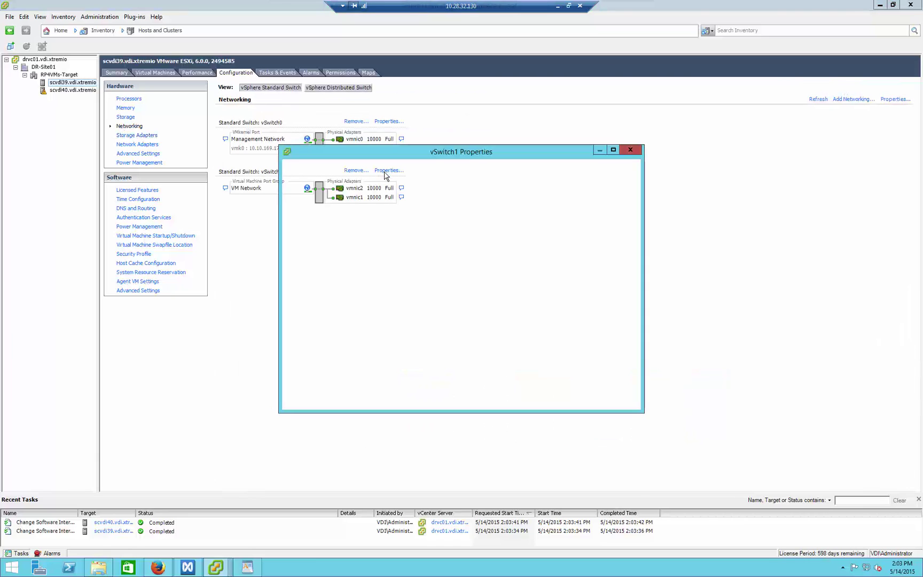
{"action": "left_click", "coordinate": [307, 379]}
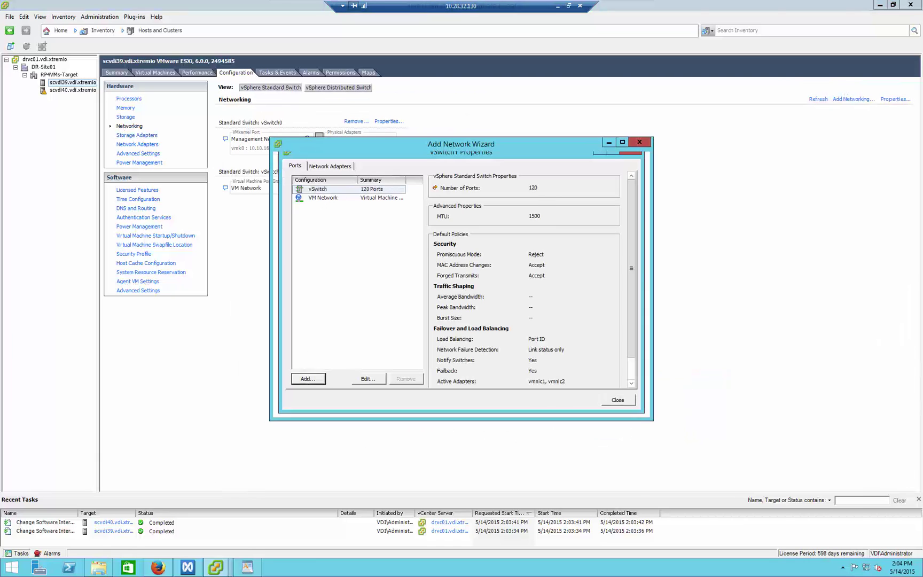
{"action": "left_click", "coordinate": [374, 238]}
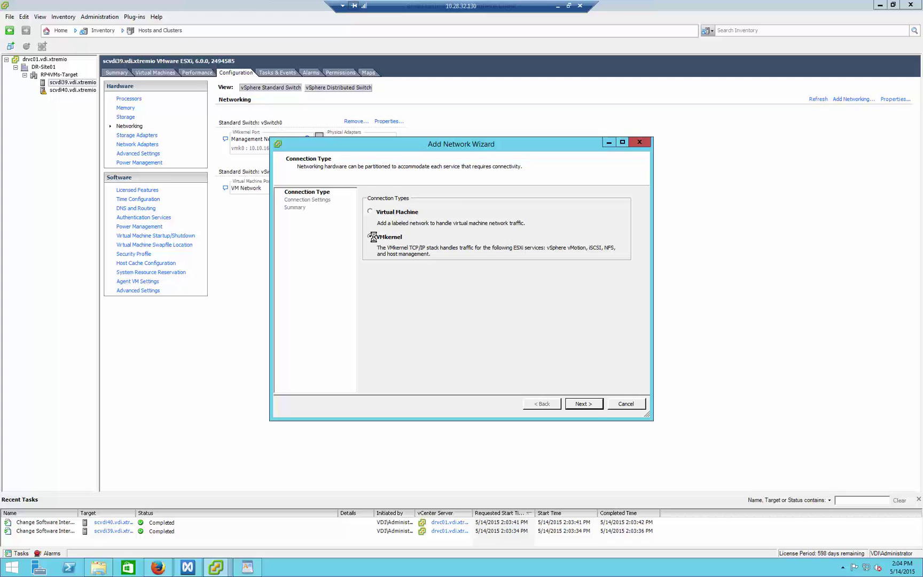
{"action": "left_click", "coordinate": [582, 404]}
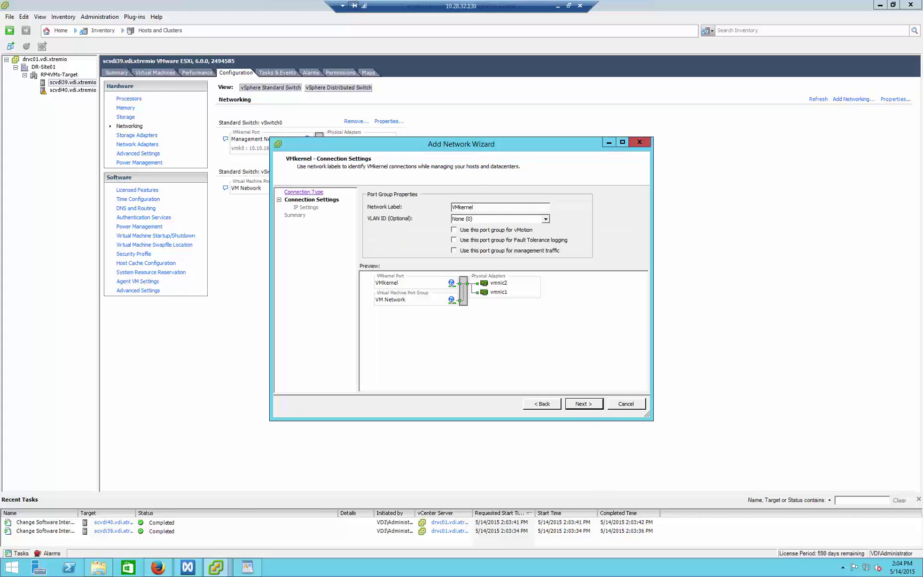
{"action": "type", "text": "scvdi39-isci1-vmk"}
Give the port IP 192.168.0.102 with mask 255.255.255.0 and finish creating it
{"action": "left_click", "coordinate": [583, 403]}
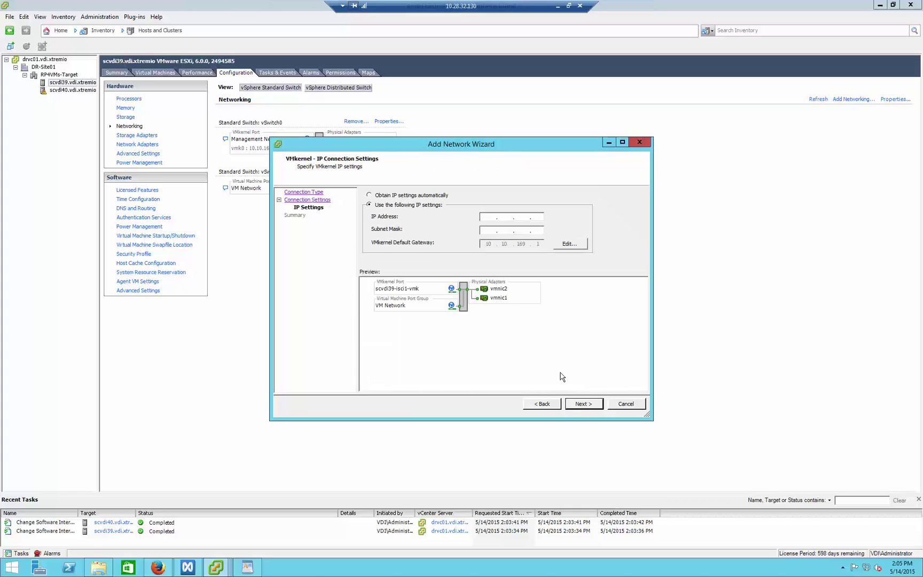
{"action": "left_click", "coordinate": [488, 233]}
{"action": "type", "text": "255.255.255.0"}
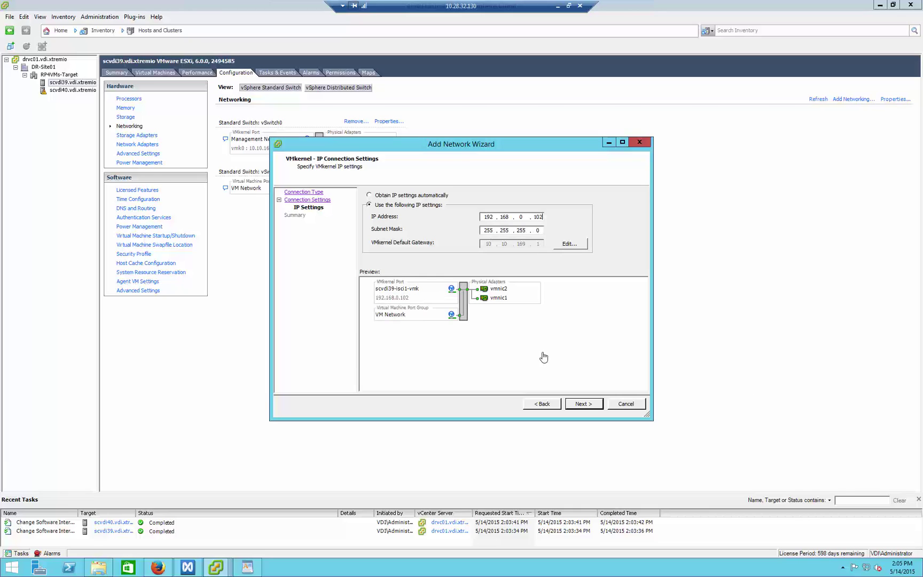
{"action": "left_click", "coordinate": [589, 404]}
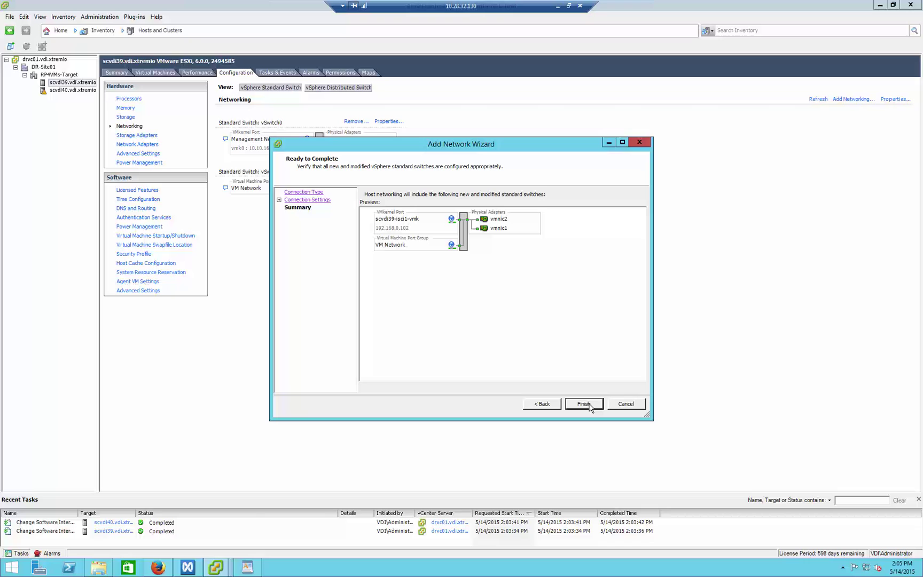
{"action": "left_click", "coordinate": [589, 404]}
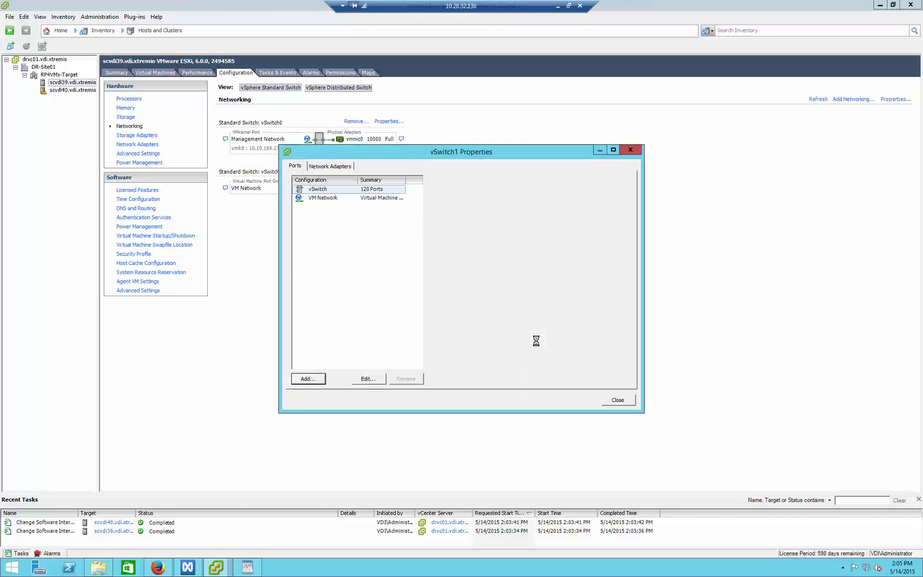
{"action": "left_click", "coordinate": [618, 400]}
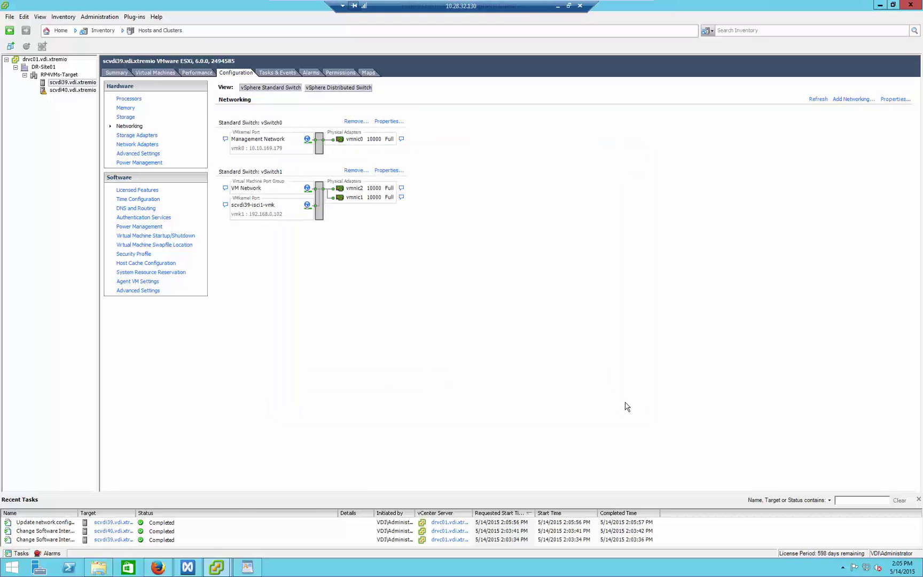
{"action": "left_click", "coordinate": [138, 136]}
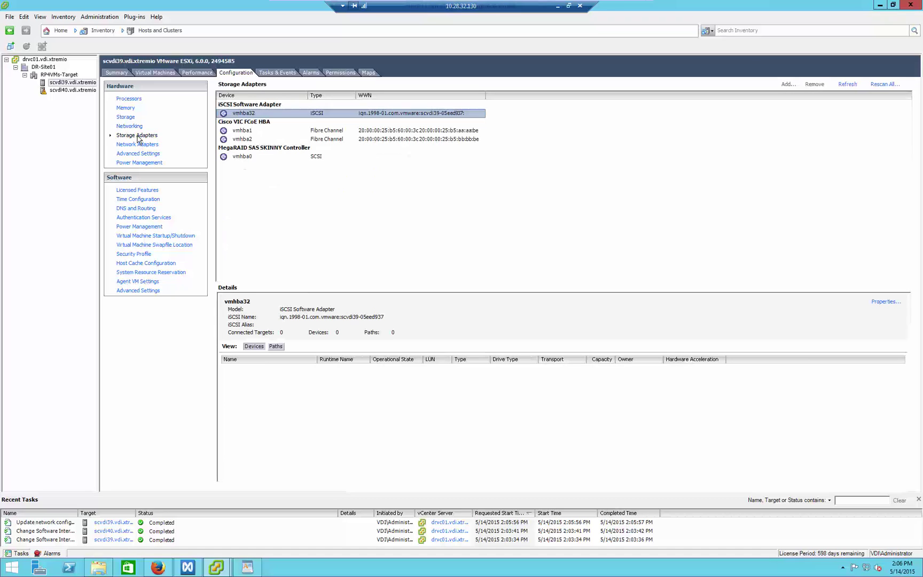
{"action": "left_click", "coordinate": [878, 303]}
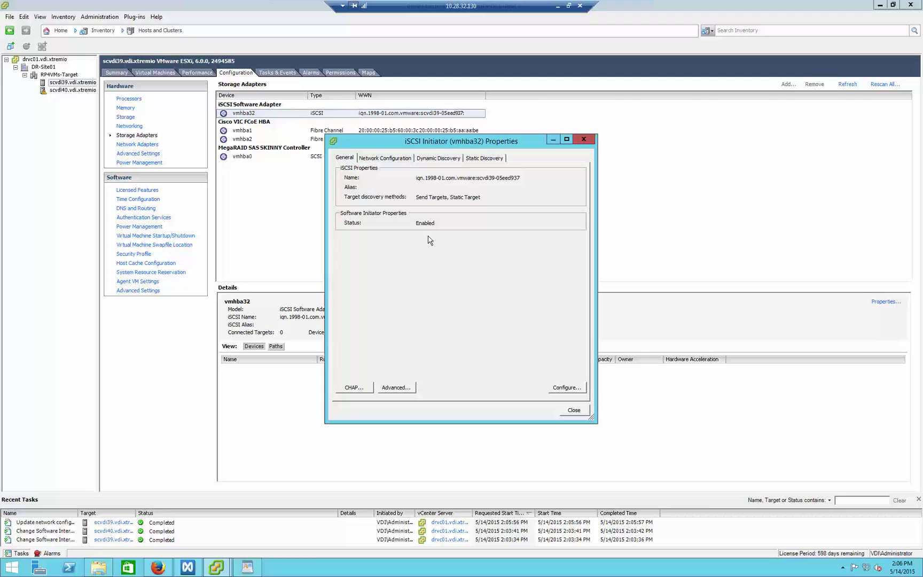
{"action": "left_click", "coordinate": [374, 160]}
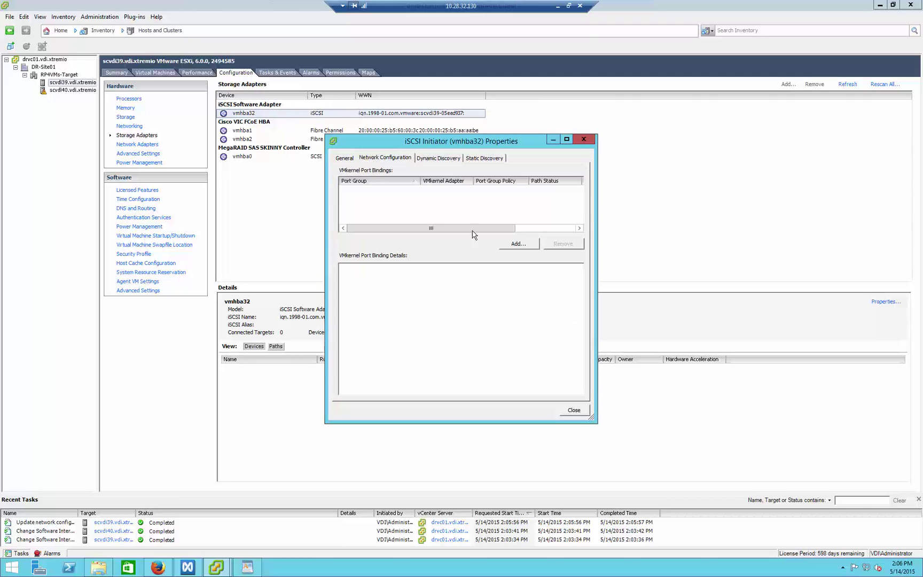
{"action": "left_click", "coordinate": [515, 244]}
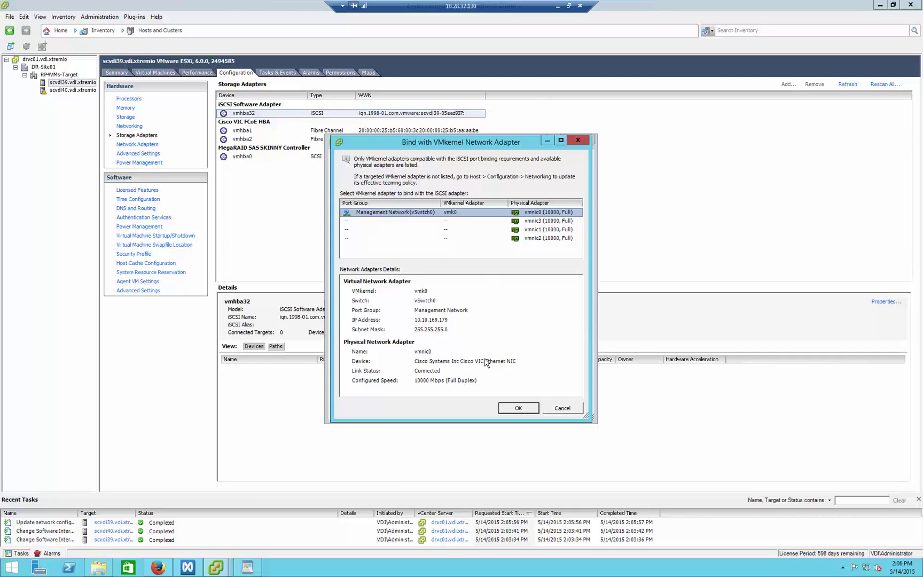
{"action": "left_click", "coordinate": [555, 409]}
{"action": "left_click", "coordinate": [564, 411]}
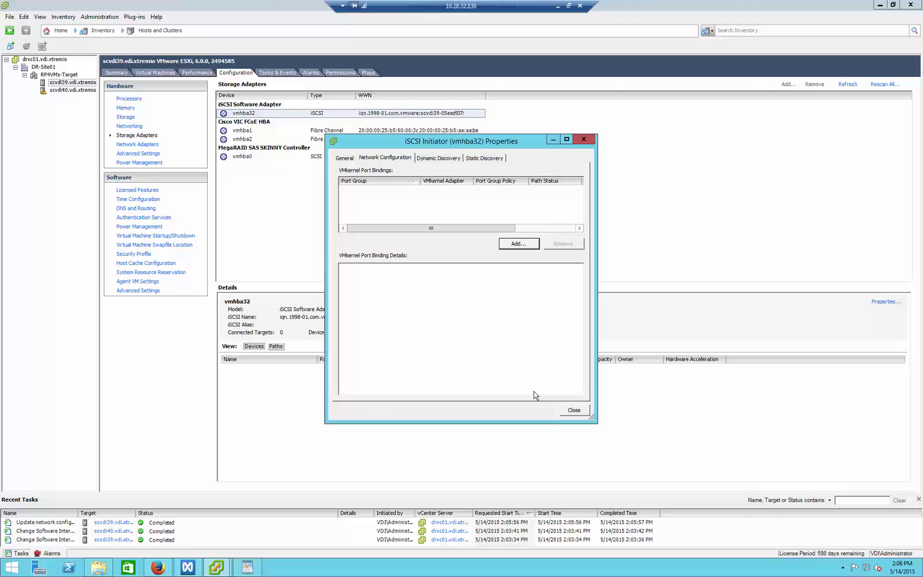
Override scvdi39-isci1-vmk's failover order: vmnic2 active, vmnic1 moved to unused
{"action": "left_click", "coordinate": [129, 126]}
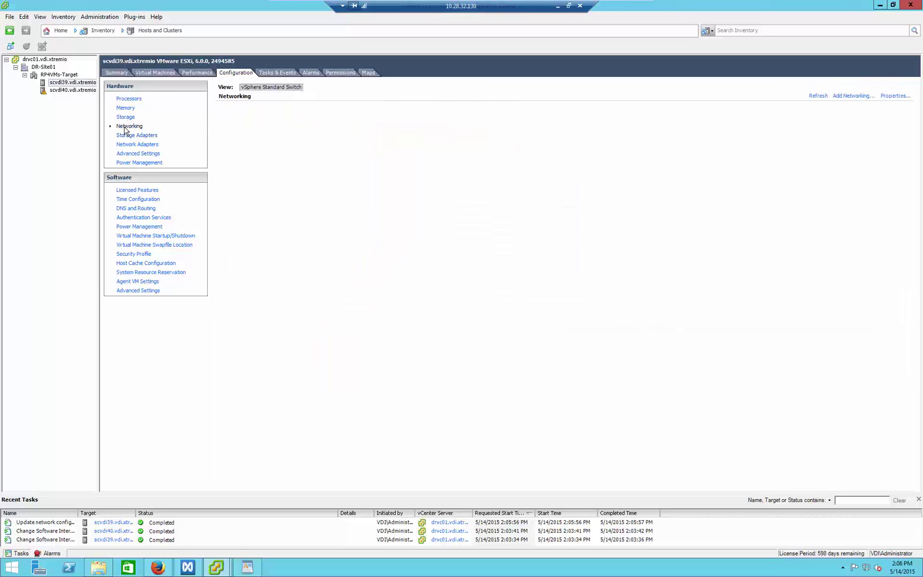
{"action": "left_click", "coordinate": [387, 172]}
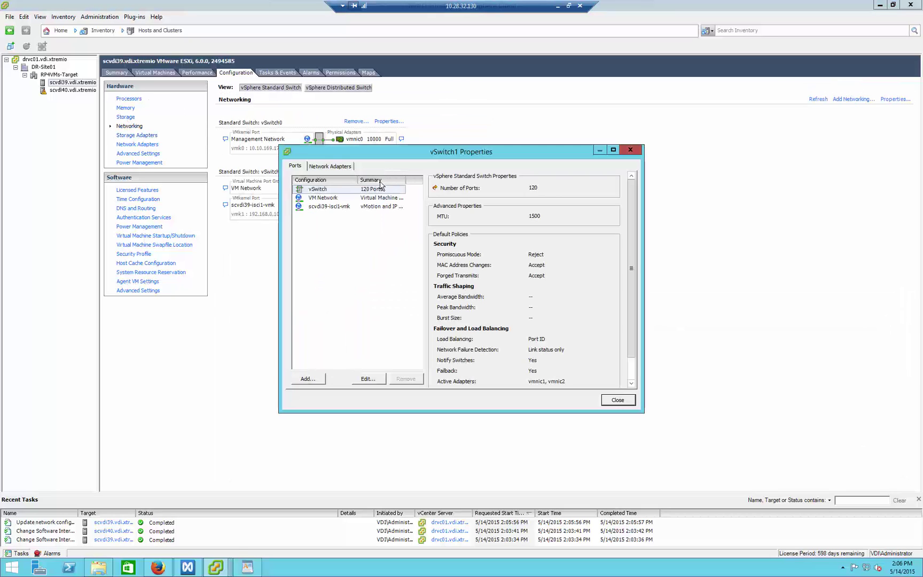
{"action": "left_click", "coordinate": [323, 207]}
{"action": "double_click", "coordinate": [323, 207]}
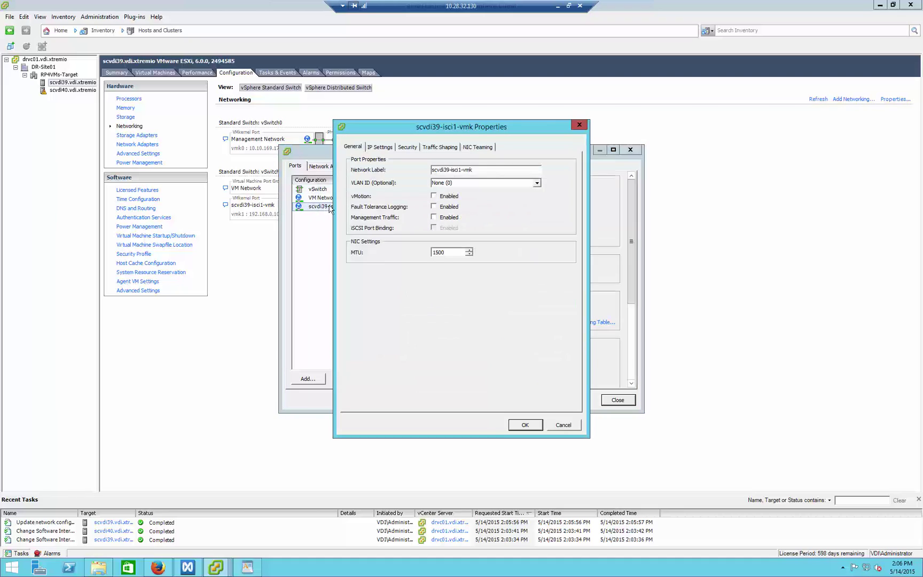
{"action": "left_click", "coordinate": [379, 146]}
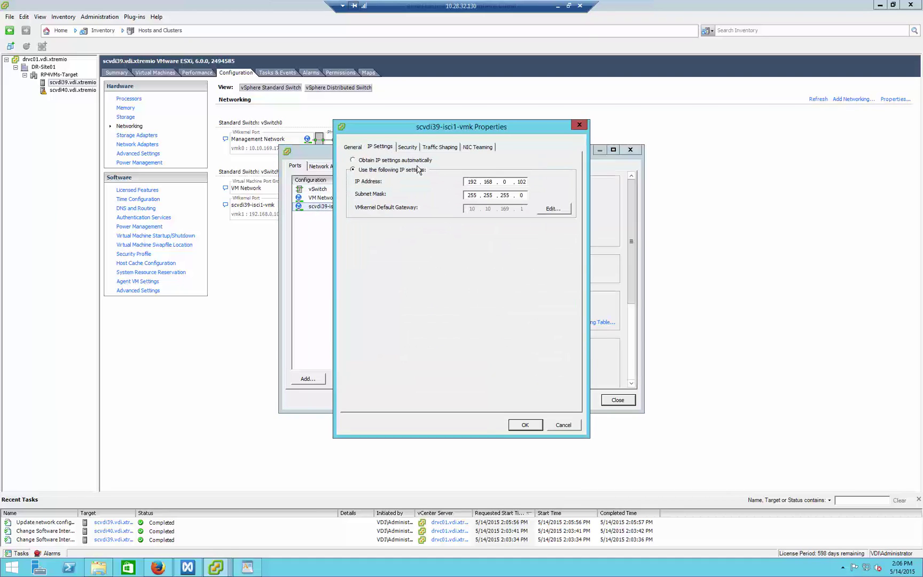
{"action": "left_click", "coordinate": [470, 148]}
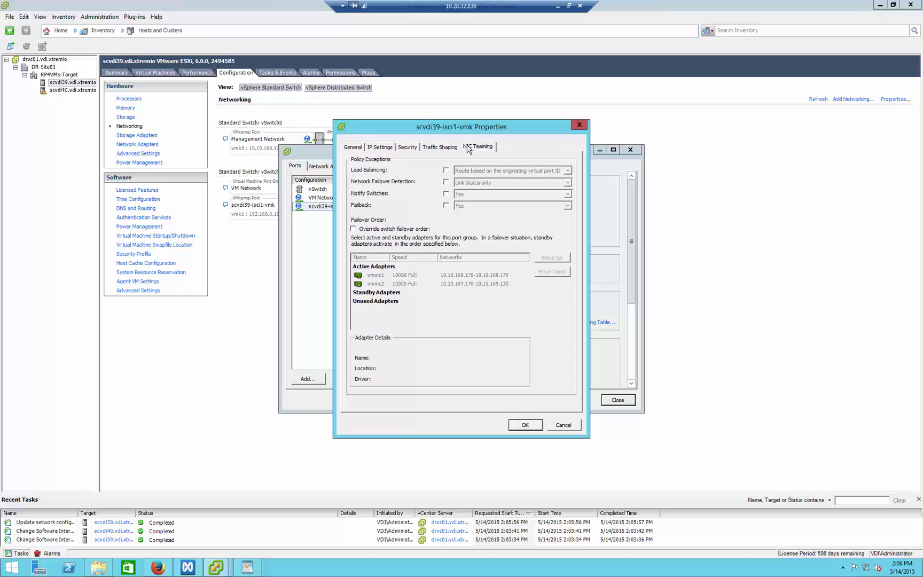
{"action": "left_click", "coordinate": [375, 230]}
{"action": "left_click", "coordinate": [377, 278]}
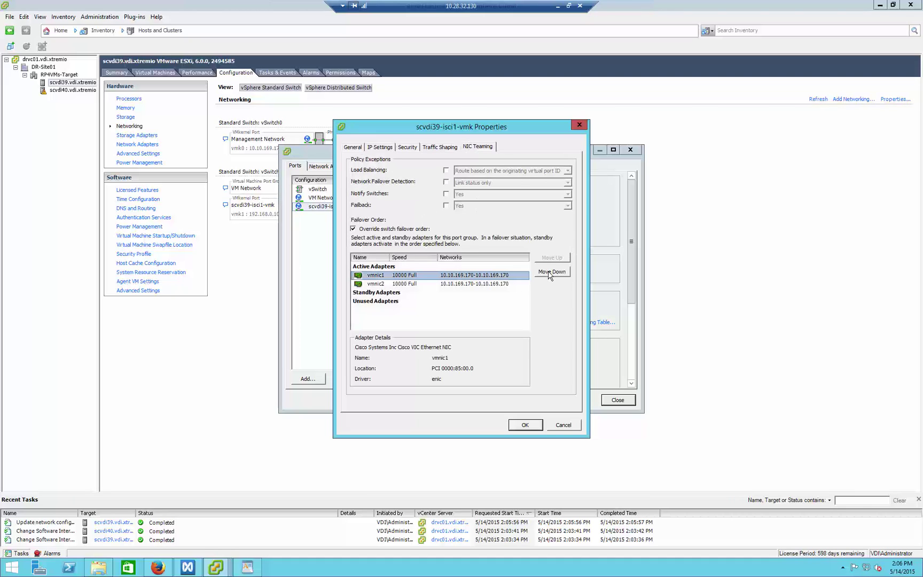
{"action": "left_click", "coordinate": [552, 272]}
{"action": "left_click", "coordinate": [551, 272]}
{"action": "left_click", "coordinate": [551, 272]}
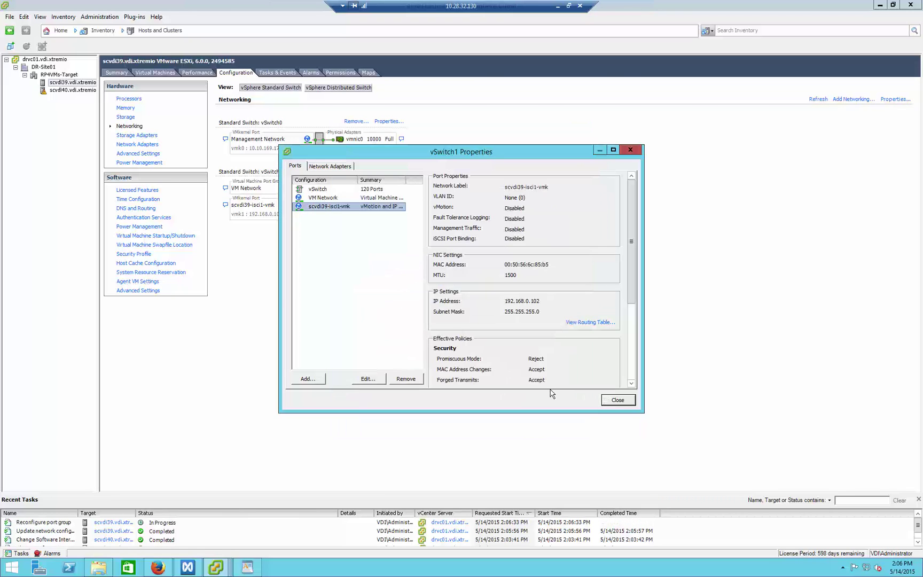
{"action": "left_click", "coordinate": [605, 401]}
Bind scvdi39-isci1-vmk to the vmhba32 software iSCSI adapter and accept the rescan
{"action": "left_click", "coordinate": [128, 136]}
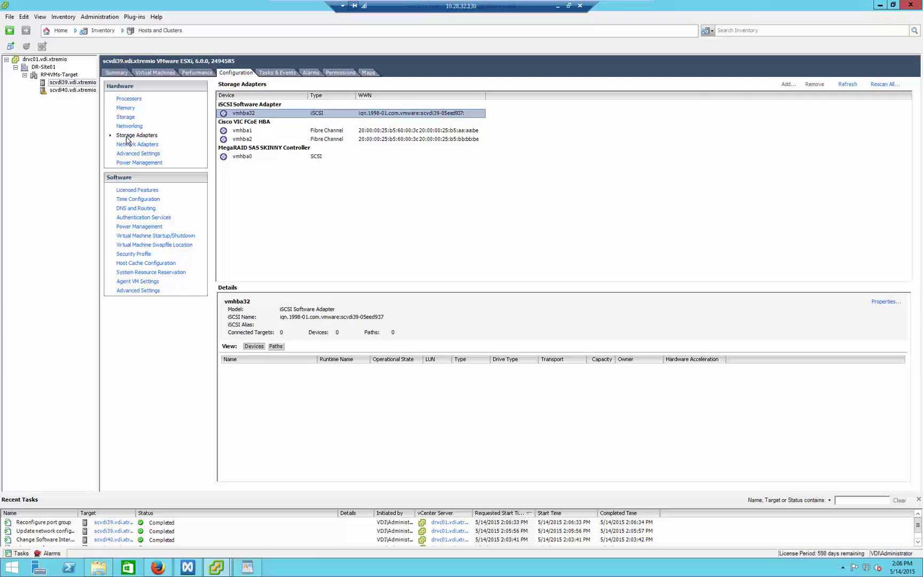
{"action": "left_click", "coordinate": [877, 303]}
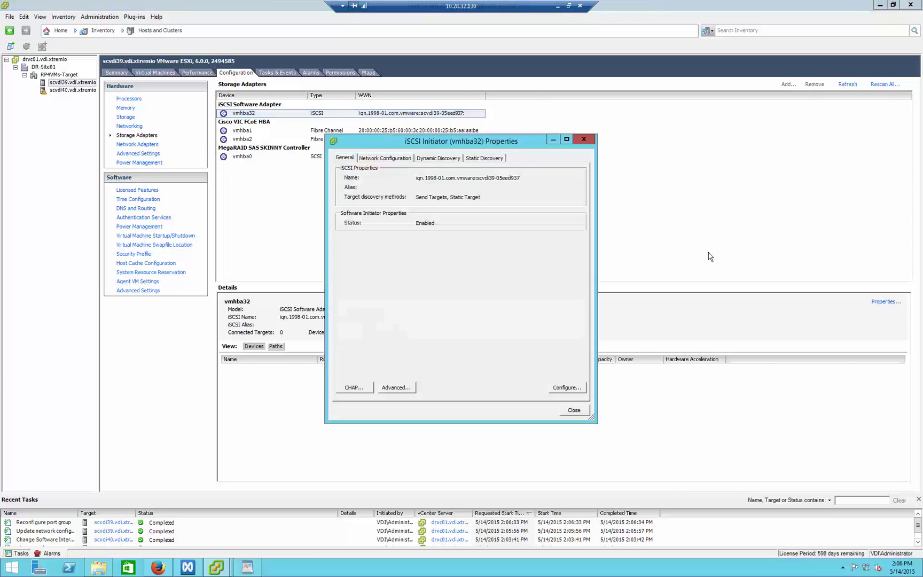
{"action": "left_click", "coordinate": [377, 159]}
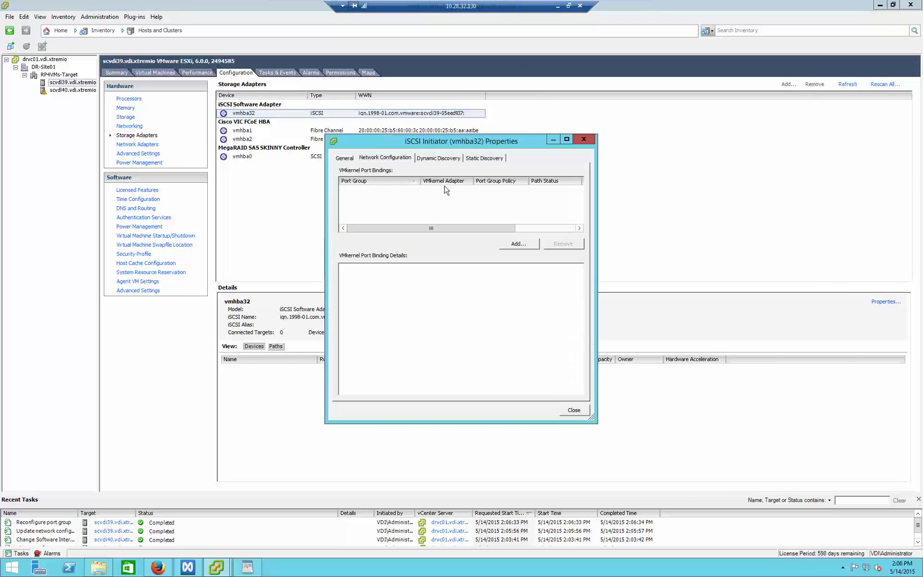
{"action": "left_click", "coordinate": [512, 243]}
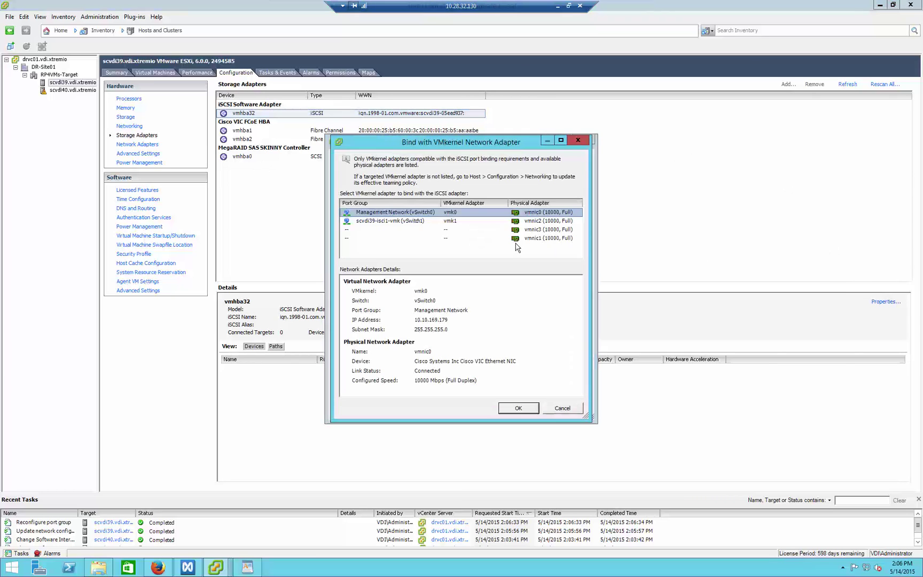
{"action": "left_click", "coordinate": [362, 224]}
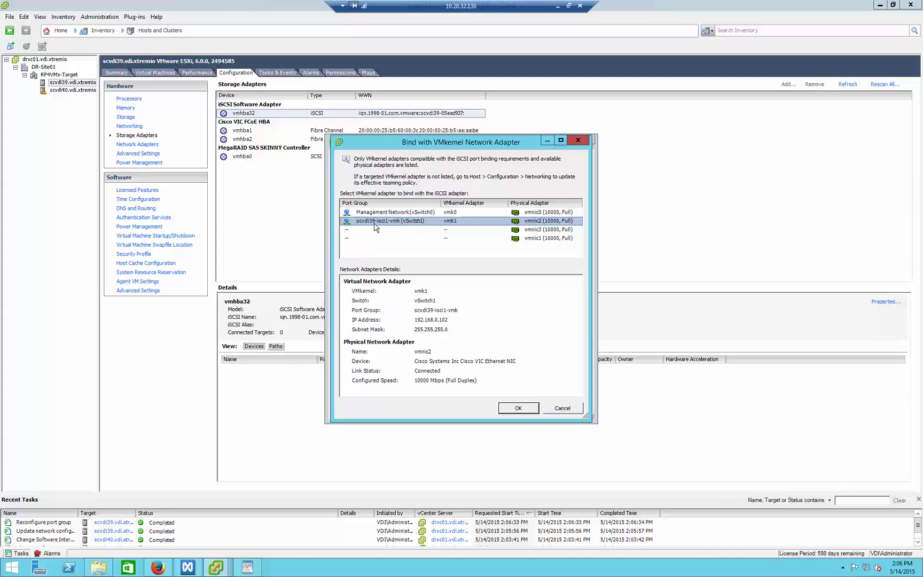
{"action": "left_click", "coordinate": [518, 408]}
{"action": "left_click", "coordinate": [575, 414]}
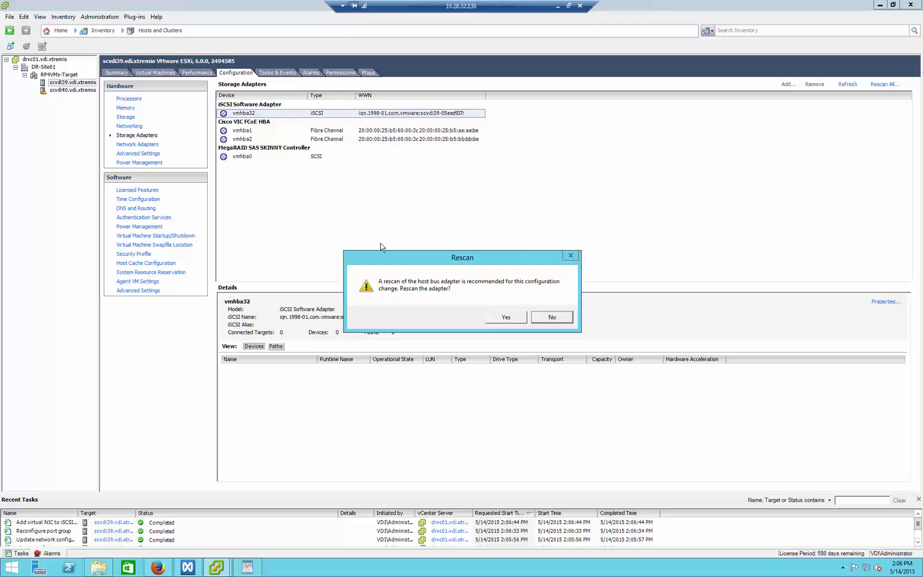
{"action": "left_click", "coordinate": [502, 318]}
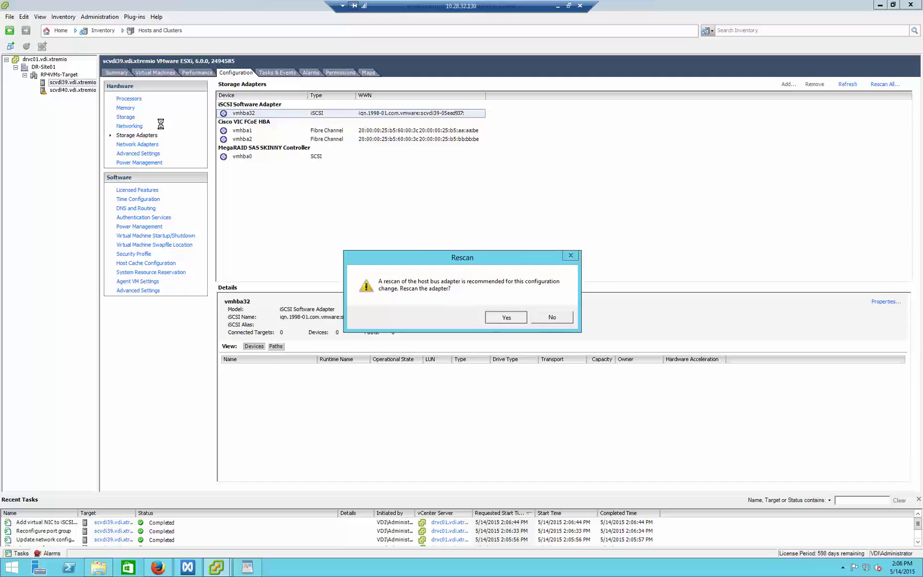
On scvdi40, start a VMkernel port on vSwitch1 labelled scvdi40-isci1-vmk
{"action": "left_click", "coordinate": [75, 91]}
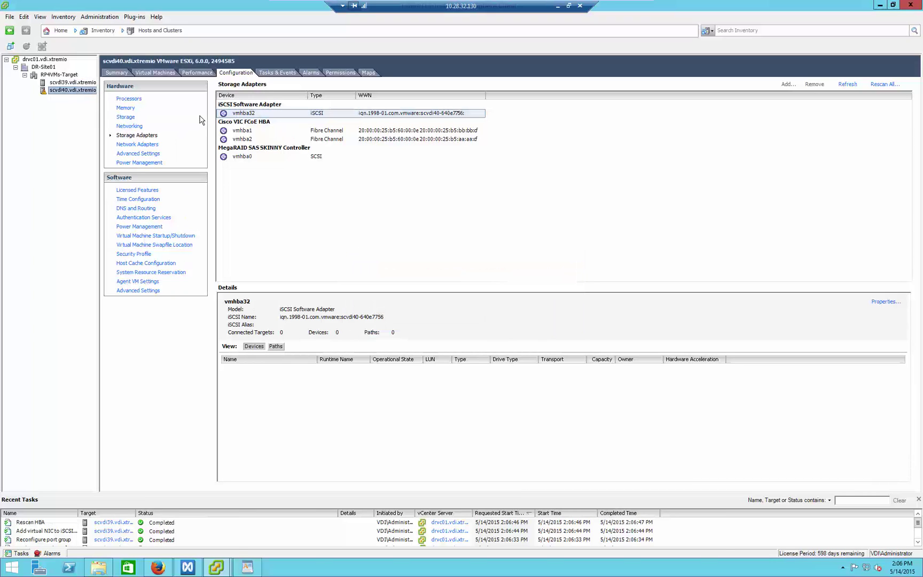
{"action": "left_click", "coordinate": [128, 127]}
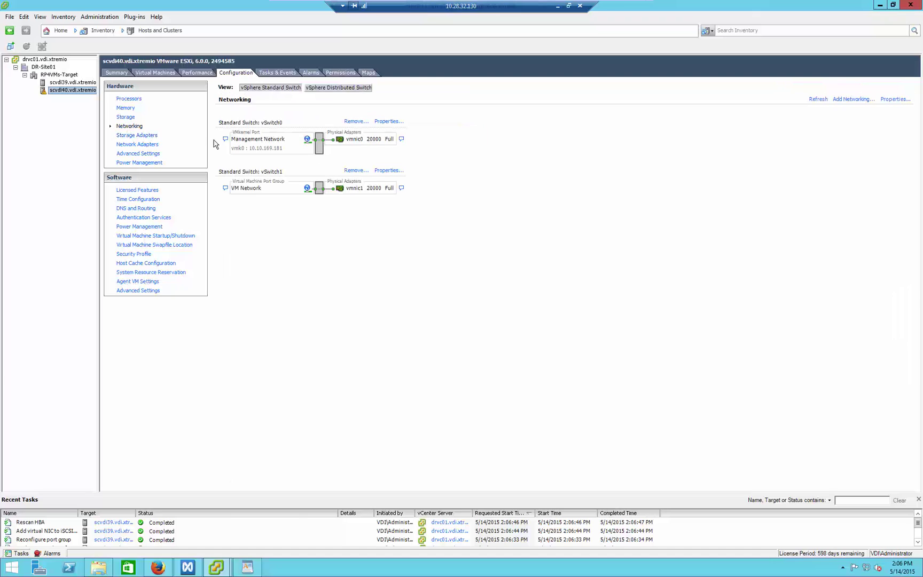
{"action": "left_click", "coordinate": [385, 171]}
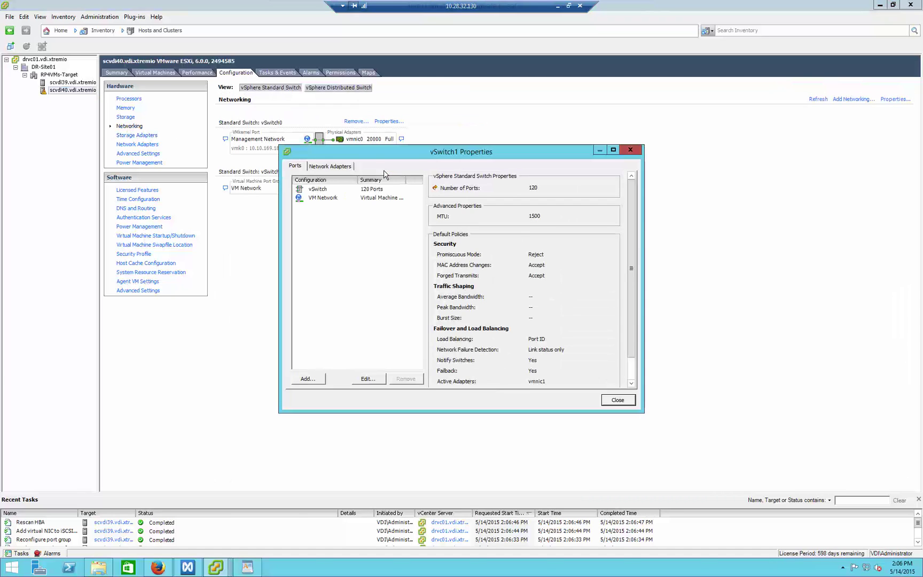
{"action": "left_click", "coordinate": [308, 378]}
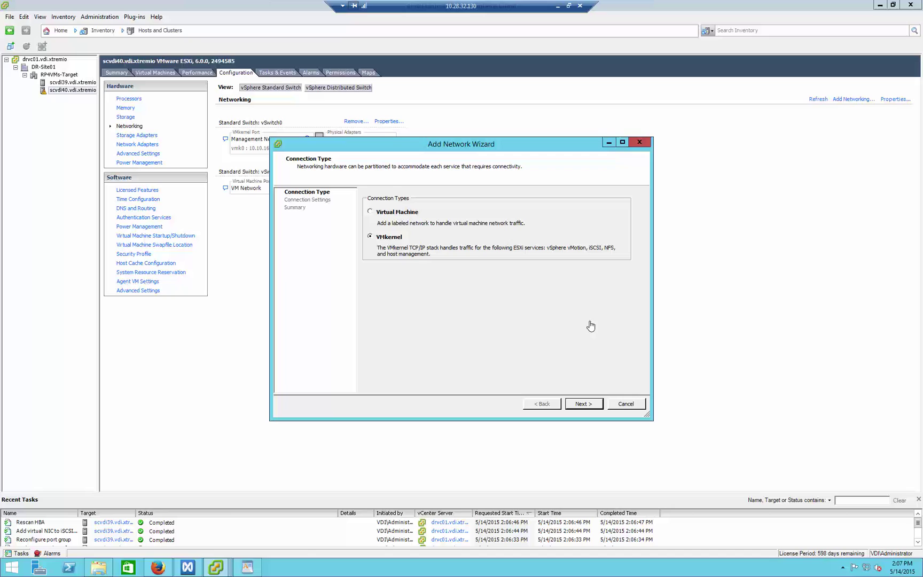
{"action": "left_click", "coordinate": [584, 403]}
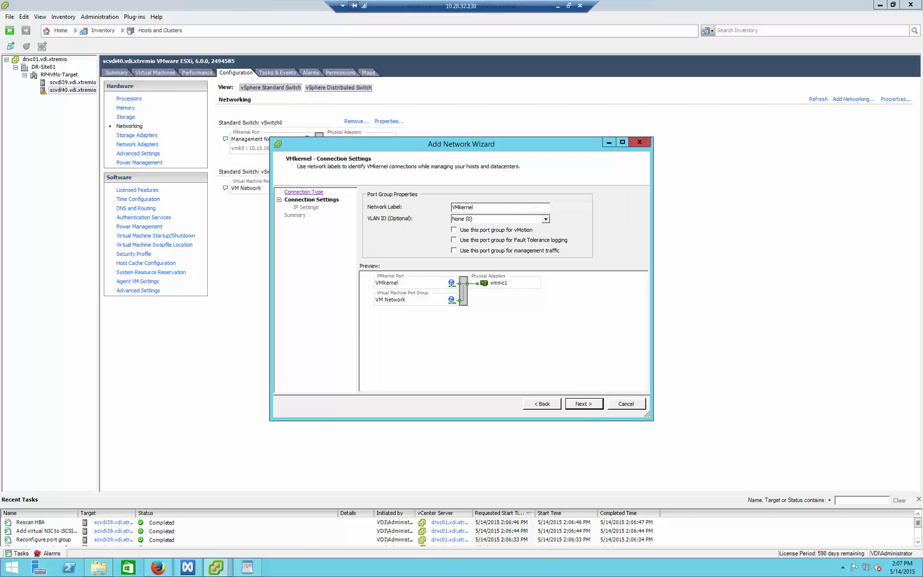
{"action": "key", "text": "ctrl+a"}
{"action": "type", "text": "scvdi40-isci1-vmk"}
Assign the port IP 192.168.0.103 with mask 255.255.255.0 and finish creating it
{"action": "left_click", "coordinate": [584, 404]}
{"action": "type", "text": "192.168.0.103"}
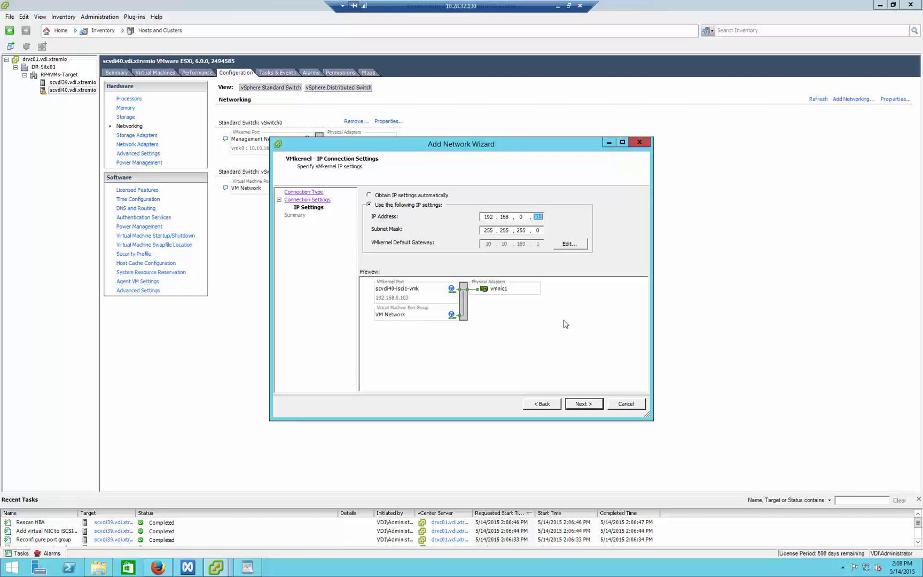
{"action": "left_click", "coordinate": [583, 403]}
{"action": "left_click", "coordinate": [582, 405]}
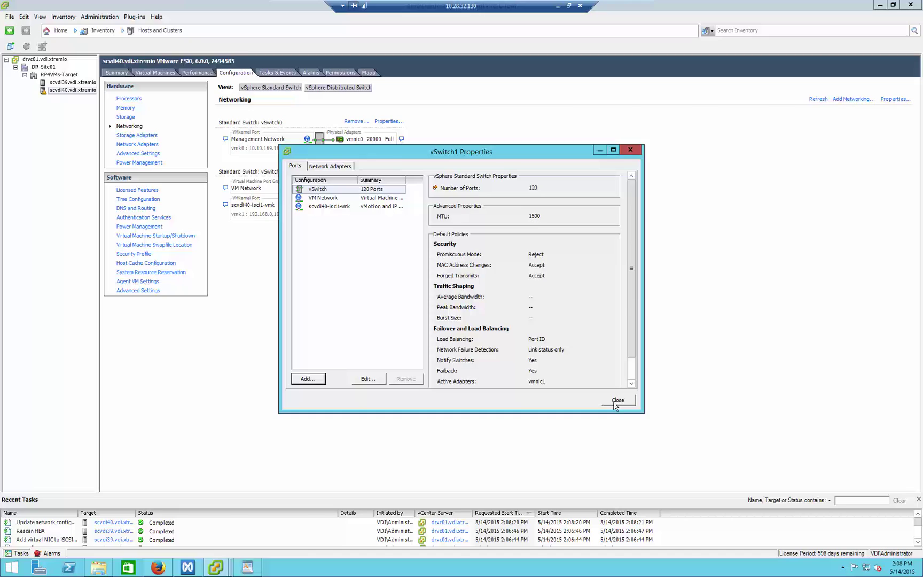
{"action": "left_click", "coordinate": [618, 400]}
{"action": "left_click", "coordinate": [72, 82]}
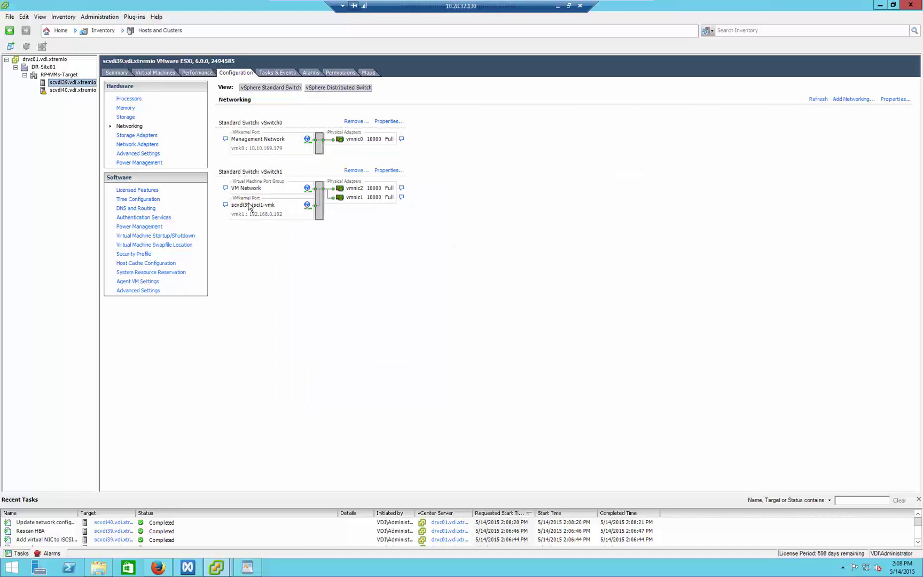
{"action": "left_click", "coordinate": [81, 90]}
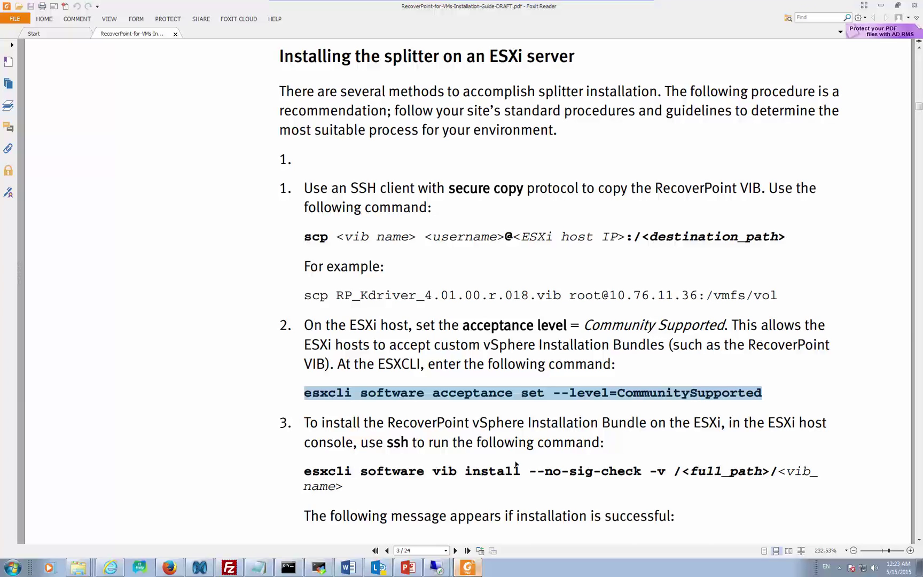
Switch to the MobaXterm SSH session on host scvdi39
{"action": "left_click", "coordinate": [327, 568]}
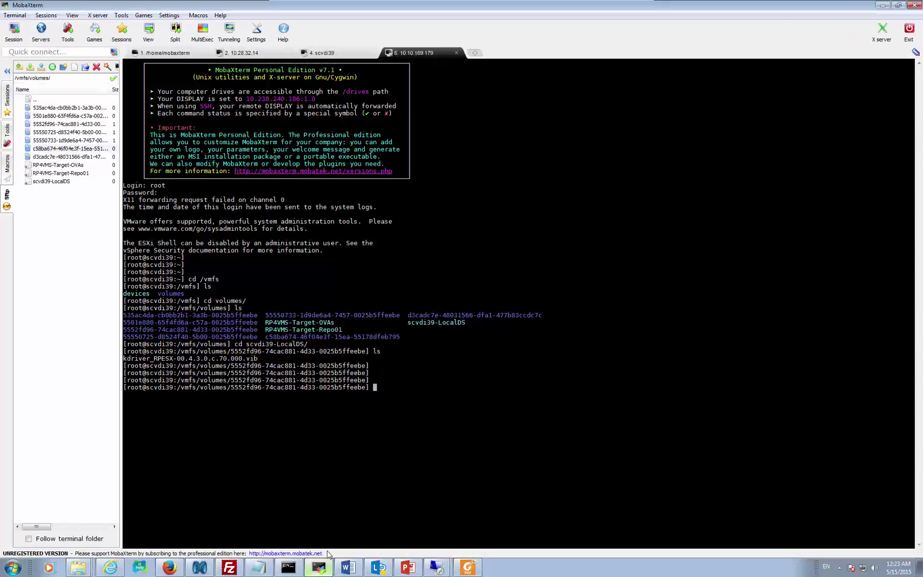
Paste and run 'esxcli software acceptance set --level=CommunitySupported', then select its output
{"action": "right_click", "coordinate": [374, 386]}
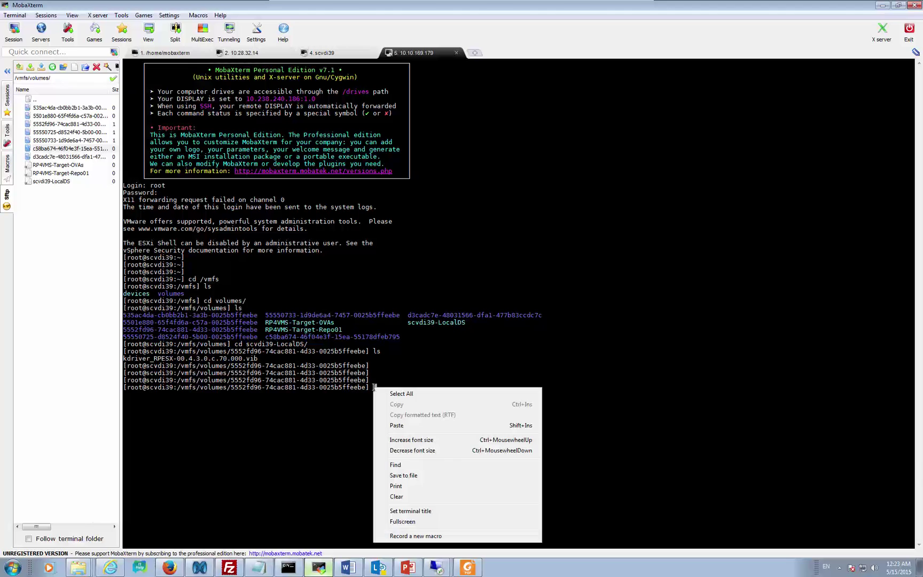
{"action": "left_click", "coordinate": [394, 426]}
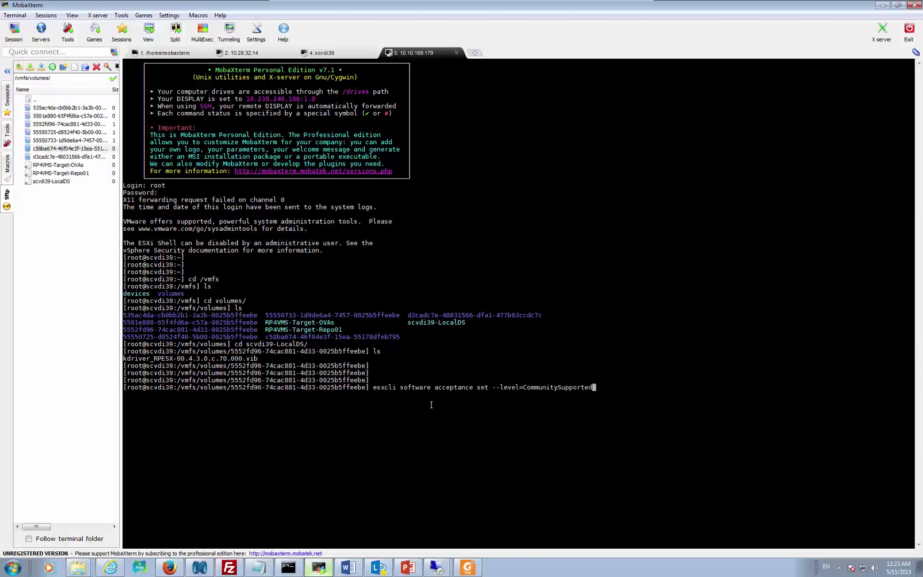
{"action": "key", "text": "Return"}
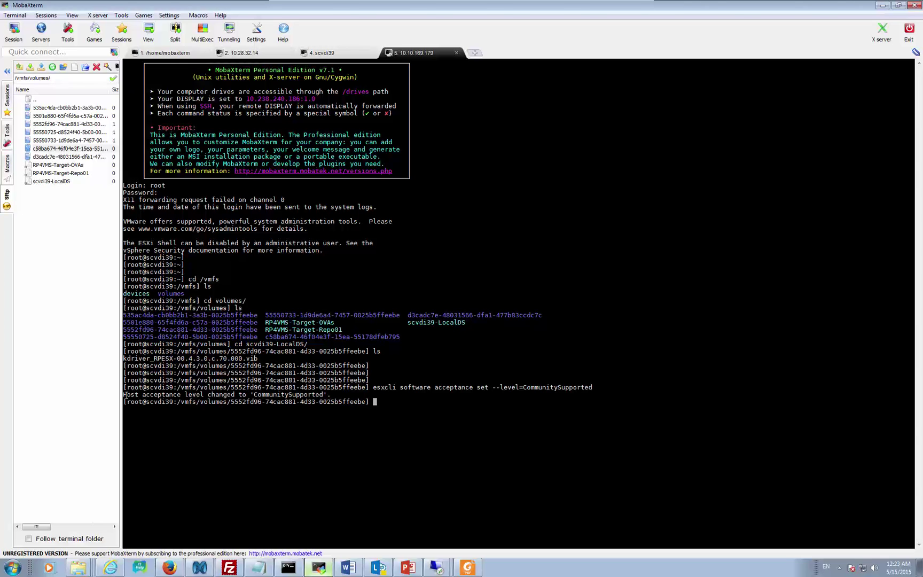
{"action": "left_click_drag", "start_coordinate": [124, 395], "coordinate": [320, 397]}
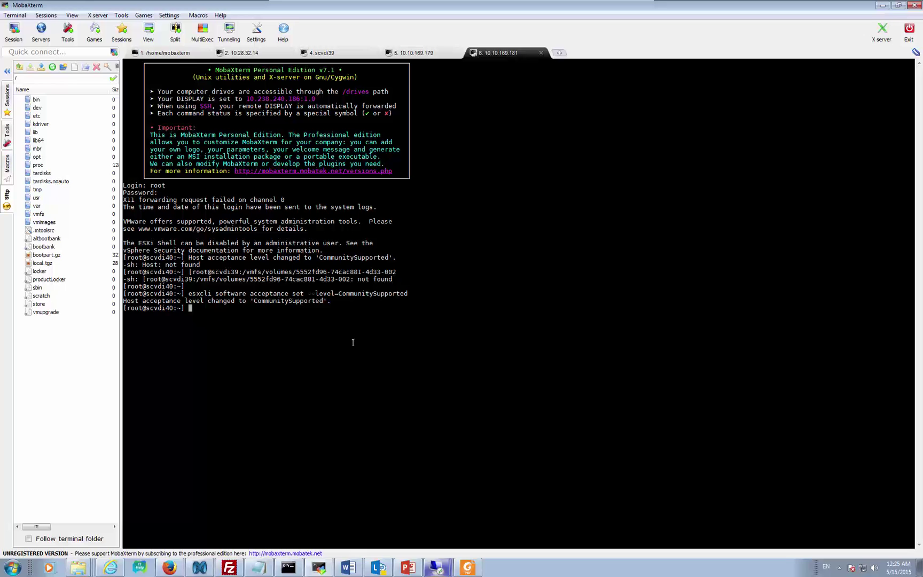
Put host scvdi40 into maintenance mode, confirming and acknowledging the DRS cluster warning
{"action": "mouse_move", "coordinate": [436, 571]}
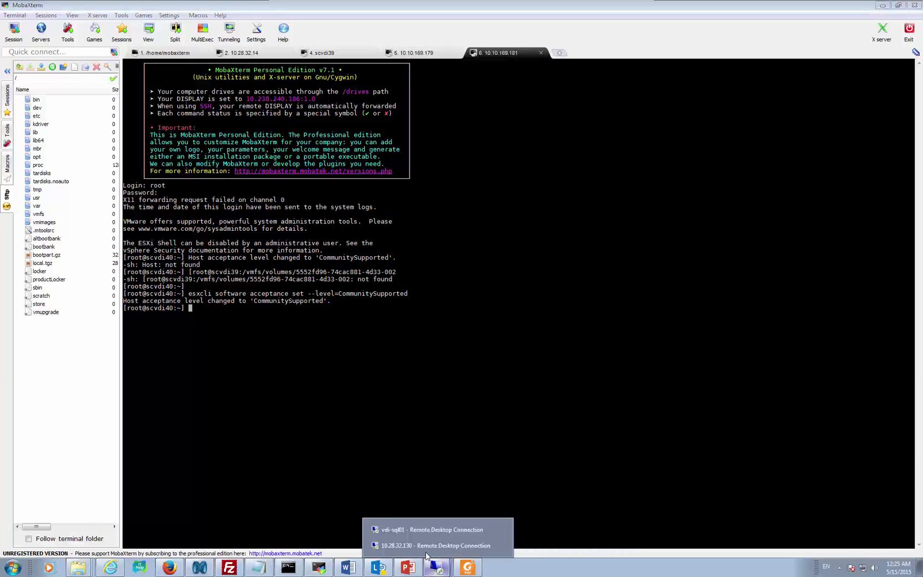
{"action": "left_click", "coordinate": [410, 546]}
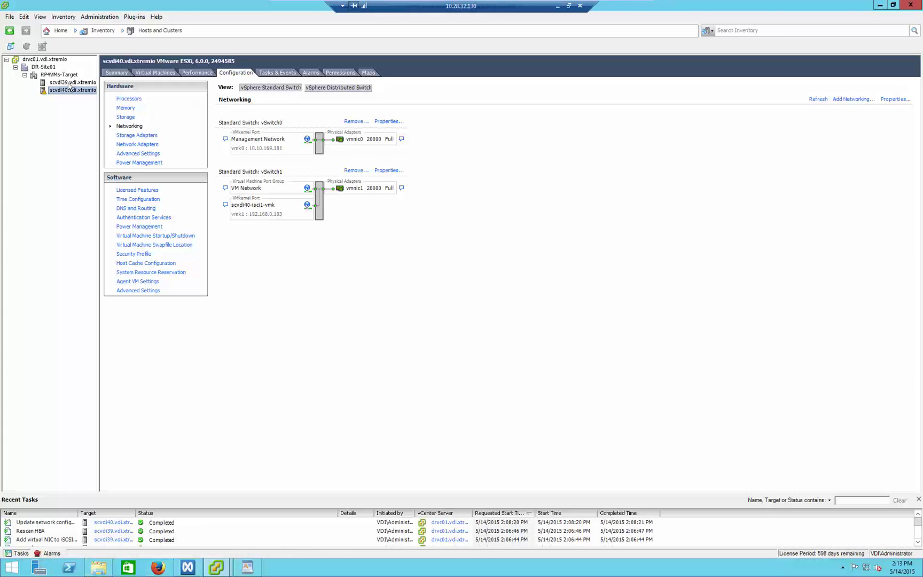
{"action": "right_click", "coordinate": [65, 91]}
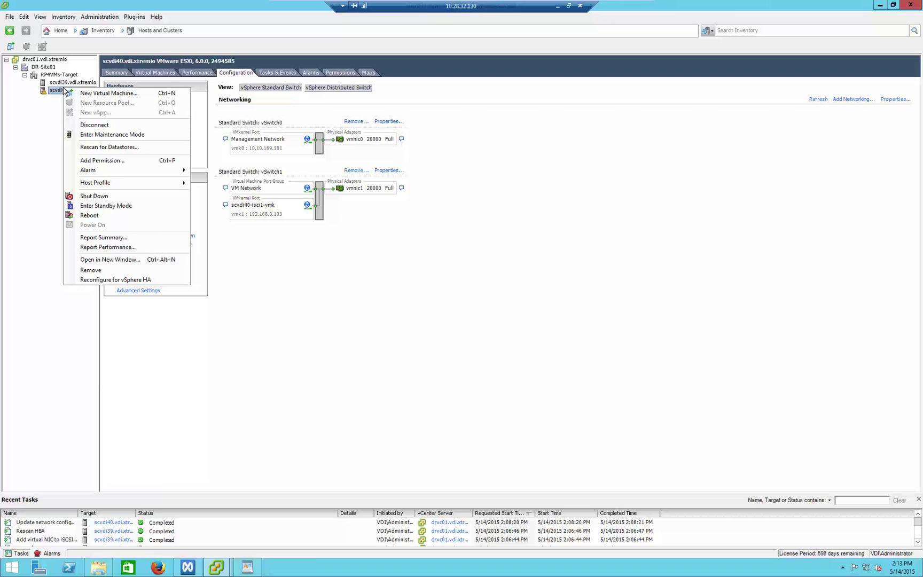
{"action": "left_click", "coordinate": [80, 135]}
{"action": "left_click", "coordinate": [513, 319]}
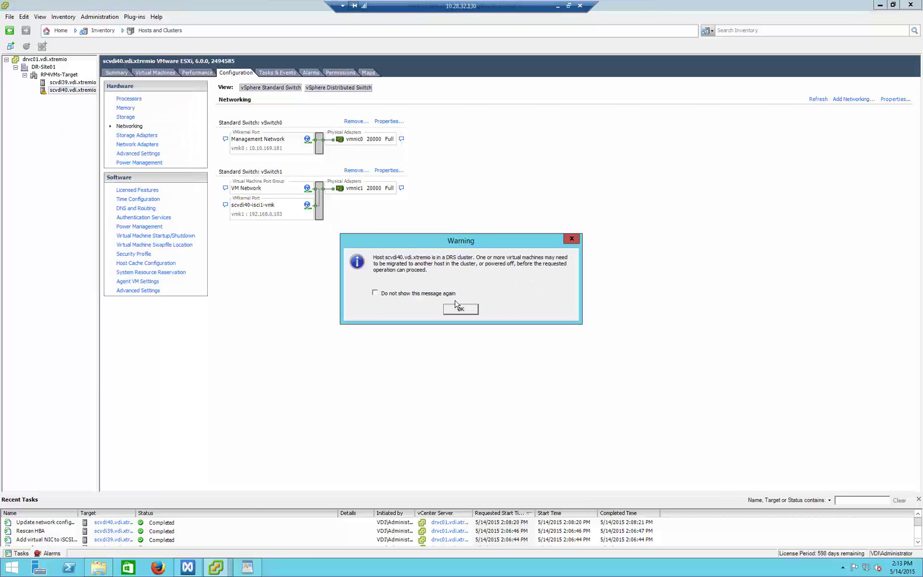
{"action": "left_click", "coordinate": [460, 309]}
Put host scvdi39 into maintenance mode as well
{"action": "right_click", "coordinate": [84, 84]}
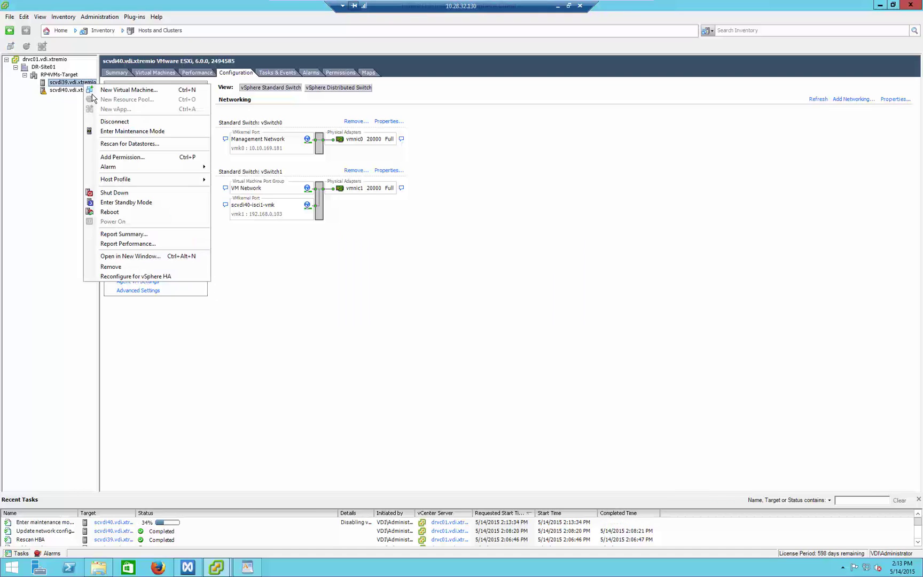
{"action": "left_click", "coordinate": [113, 132]}
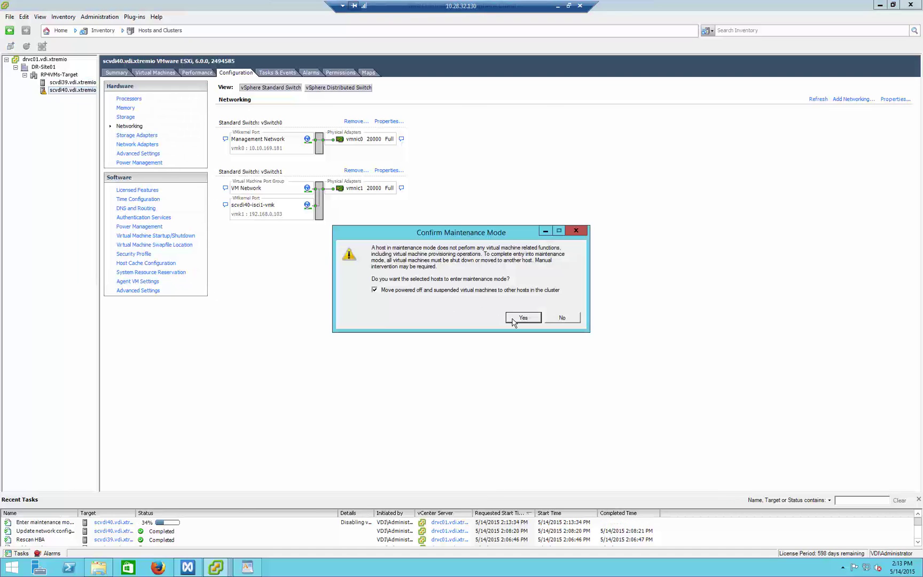
{"action": "left_click", "coordinate": [529, 325]}
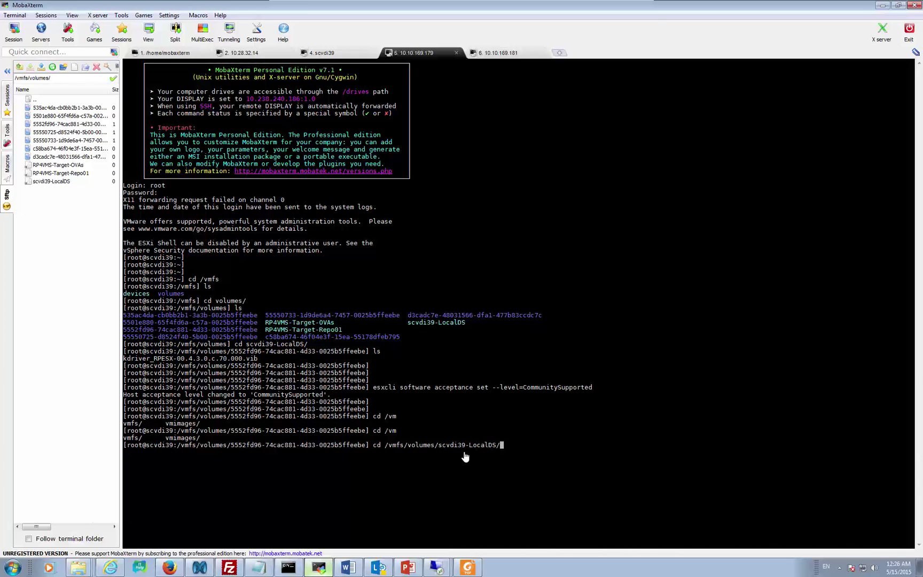
Change into /vmfs/volumes/scvdi39-LocalDS/ and list its files
{"action": "key", "text": "Return"}
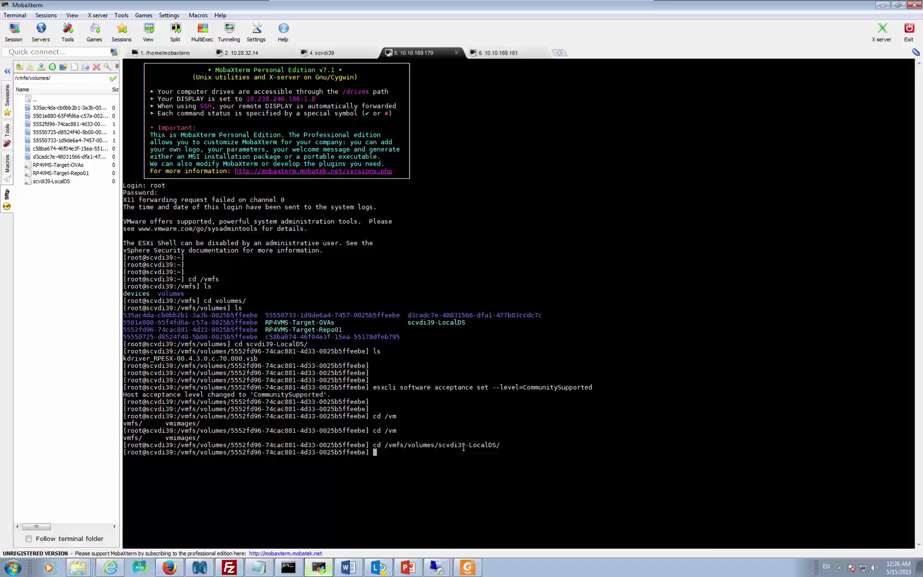
{"action": "type", "text": "ls"}
{"action": "key", "text": "Return"}
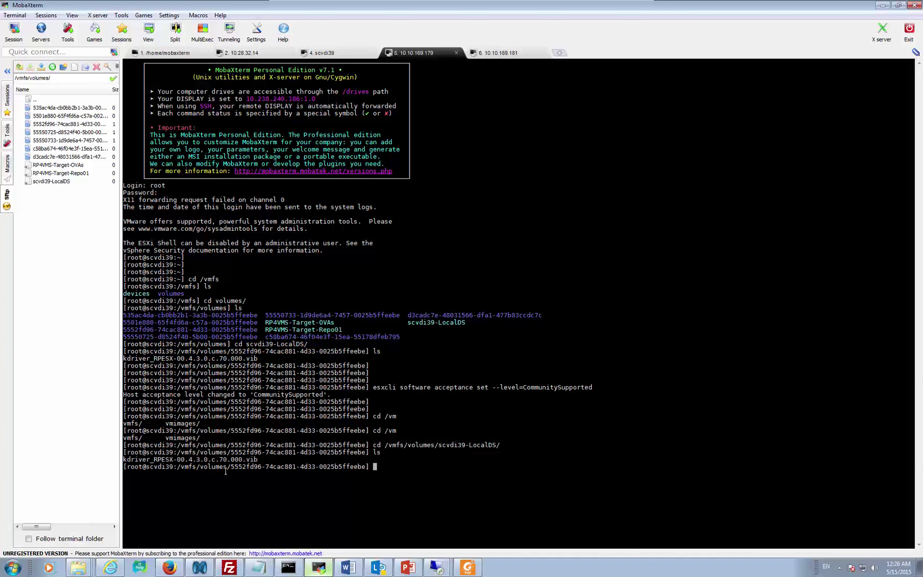
Run esxcli software vib install --no-sig-check -v on the kdriver_RPESX-00.4.3.0.c.70.000.vib file
{"action": "right_click", "coordinate": [380, 465]}
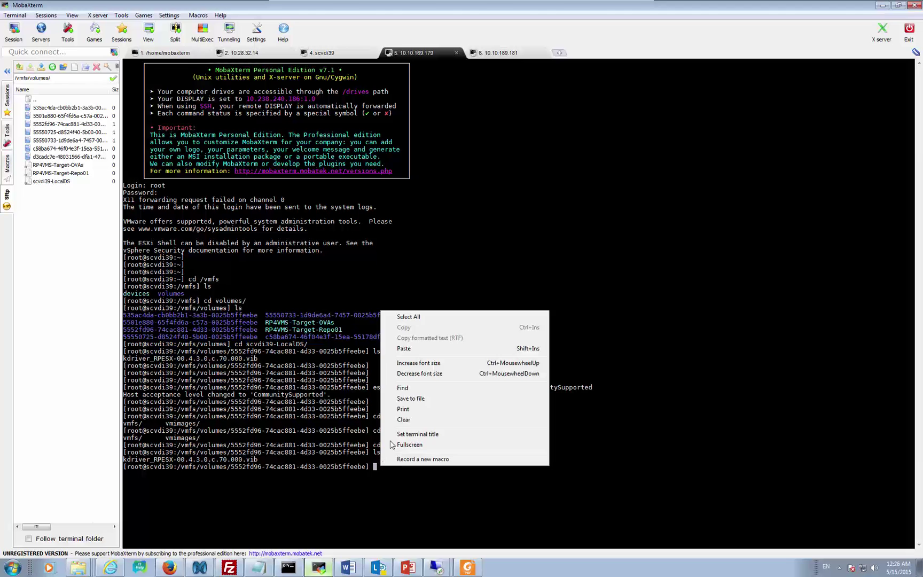
{"action": "left_click", "coordinate": [404, 348]}
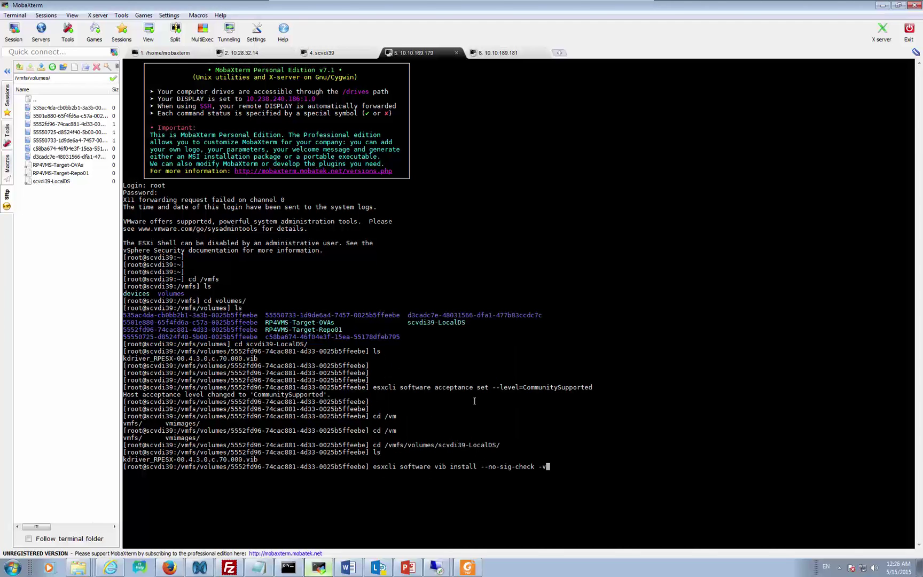
{"action": "type", "text": "/vmfs/v"}
{"action": "key", "text": "Tab"}
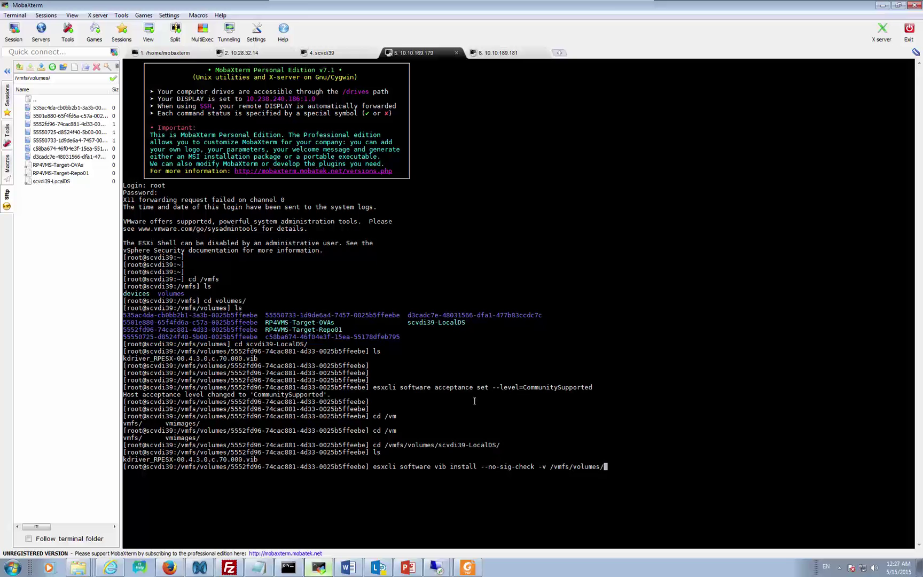
{"action": "type", "text": "sc"}
{"action": "key", "text": "Tab"}
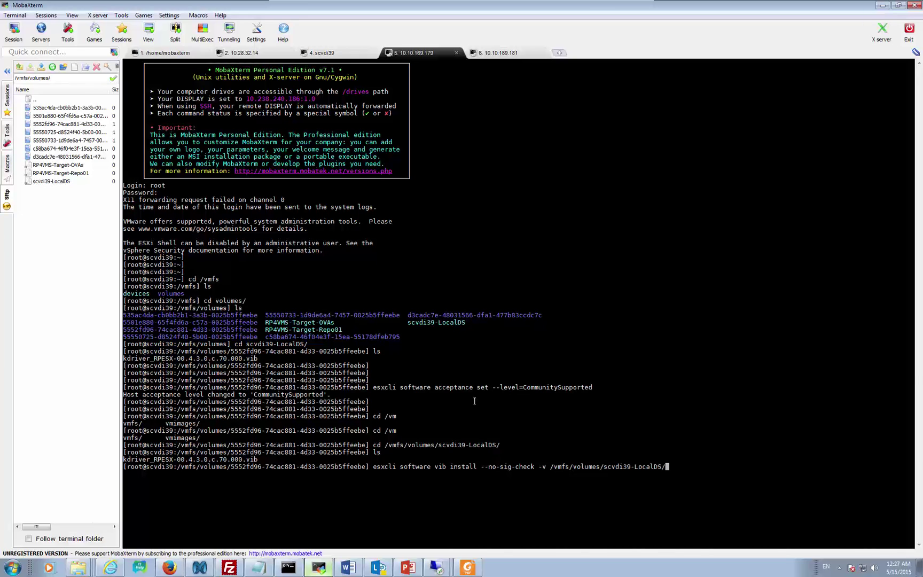
{"action": "key", "text": "Tab"}
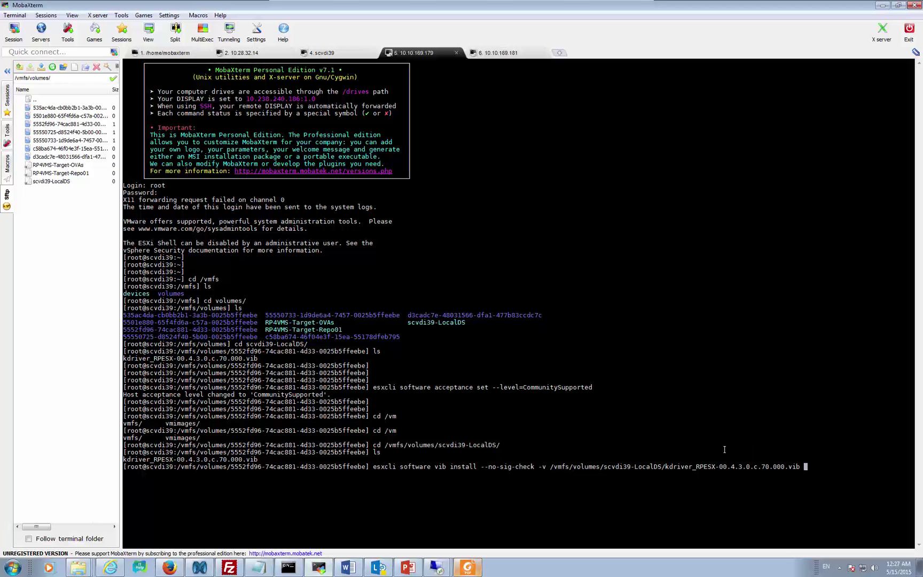
{"action": "key", "text": "Return"}
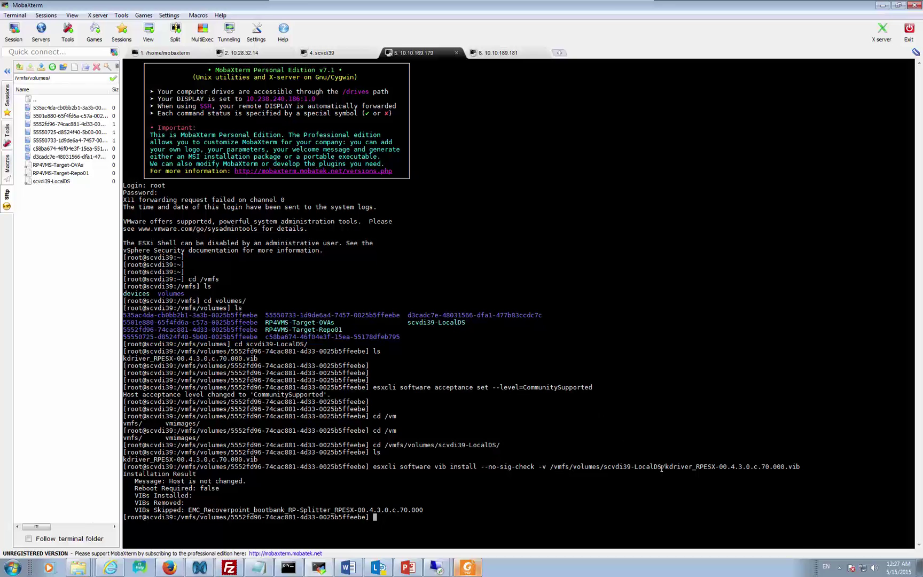
{"action": "left_click_drag", "start_coordinate": [635, 468], "coordinate": [604, 468]}
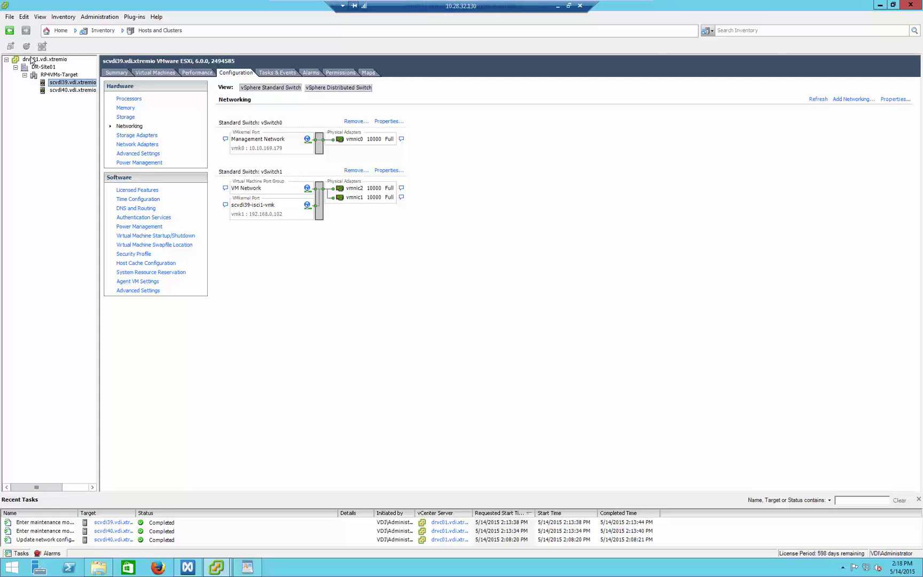
Start the Deploy OVF Template wizard from the File menu, dismissing the server error
{"action": "left_click", "coordinate": [11, 17]}
{"action": "left_click", "coordinate": [24, 40]}
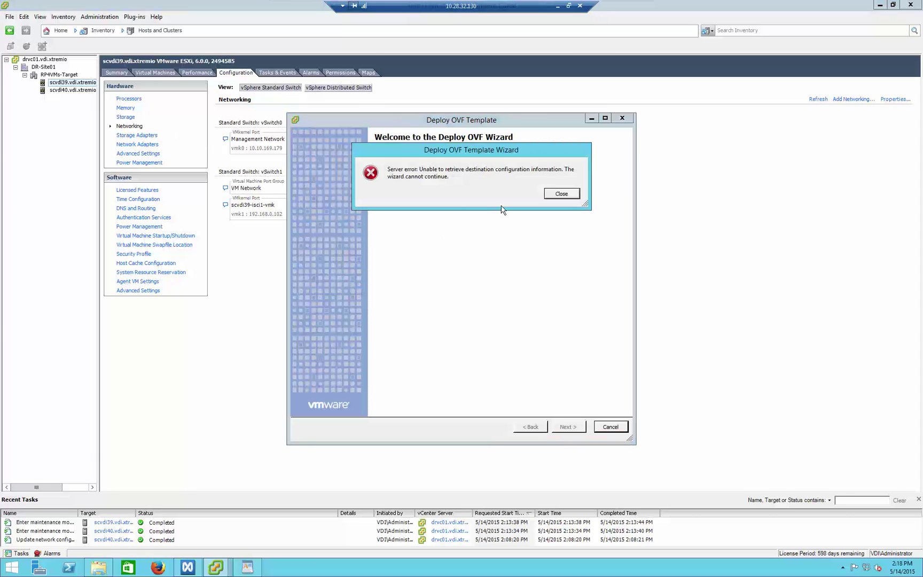
{"action": "left_click", "coordinate": [560, 194]}
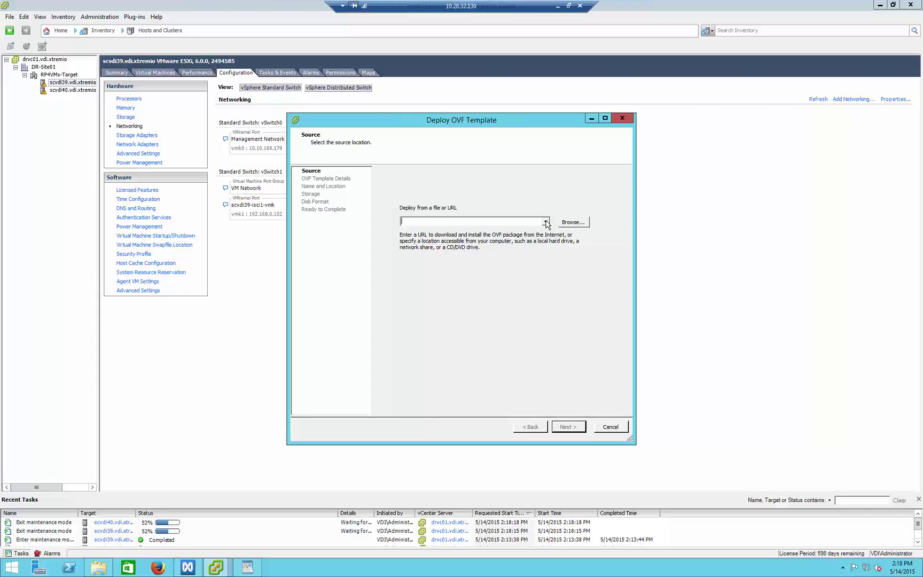
Browse to Desktop > rel4.3_c.68 and open its RecoverPoint subfolder
{"action": "left_click", "coordinate": [581, 228]}
{"action": "left_click", "coordinate": [581, 227]}
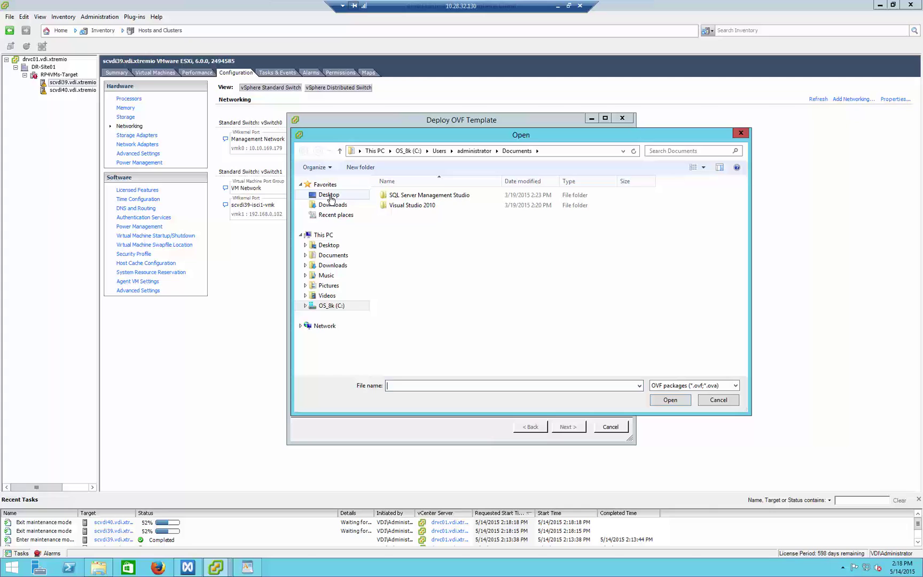
{"action": "left_click", "coordinate": [330, 196]}
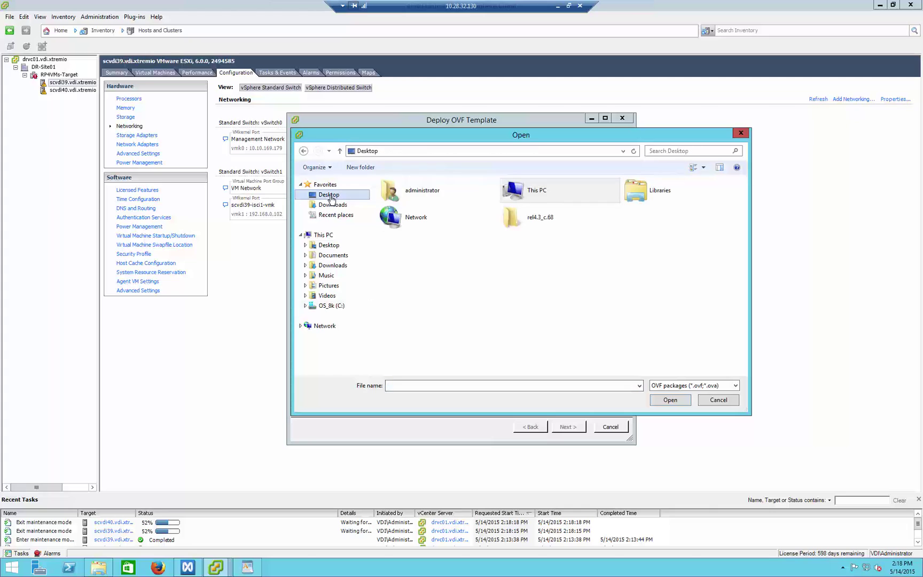
{"action": "double_click", "coordinate": [524, 225]}
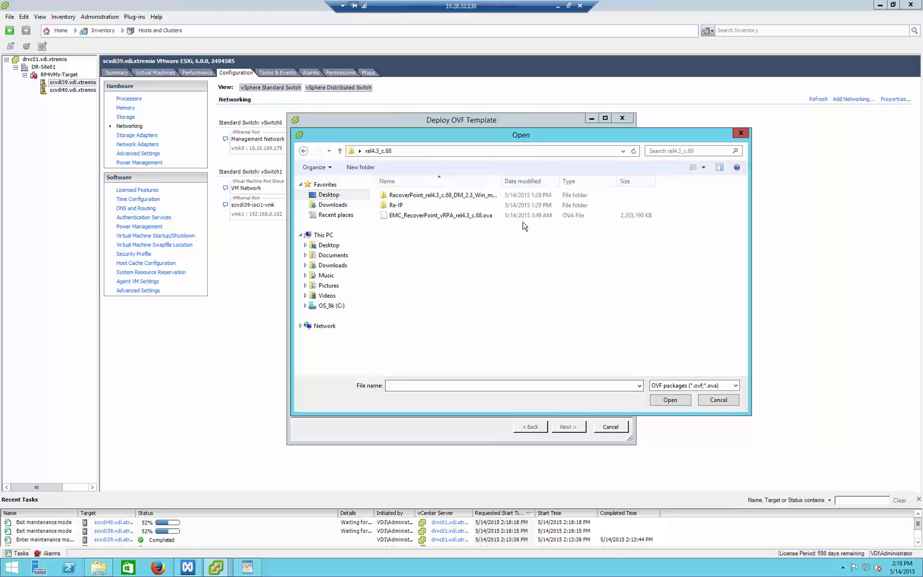
{"action": "double_click", "coordinate": [438, 196]}
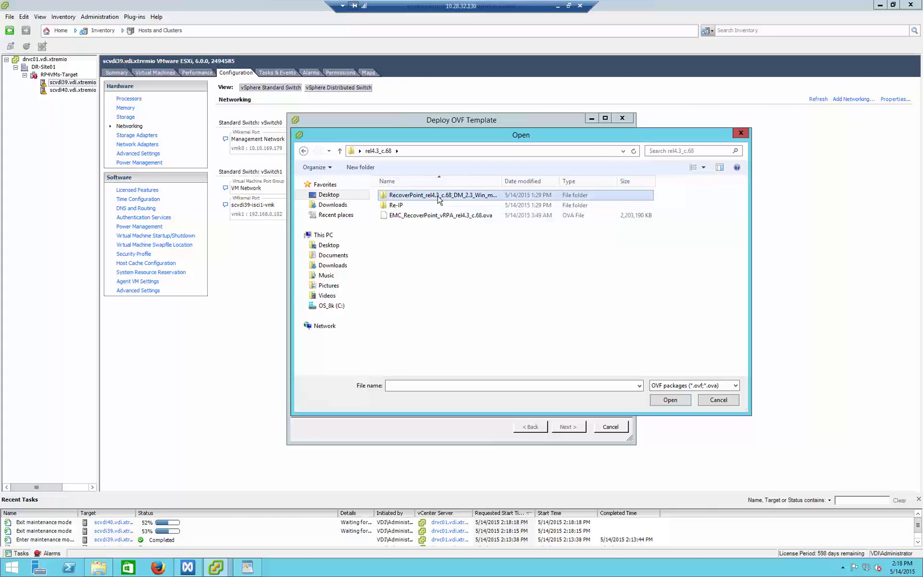
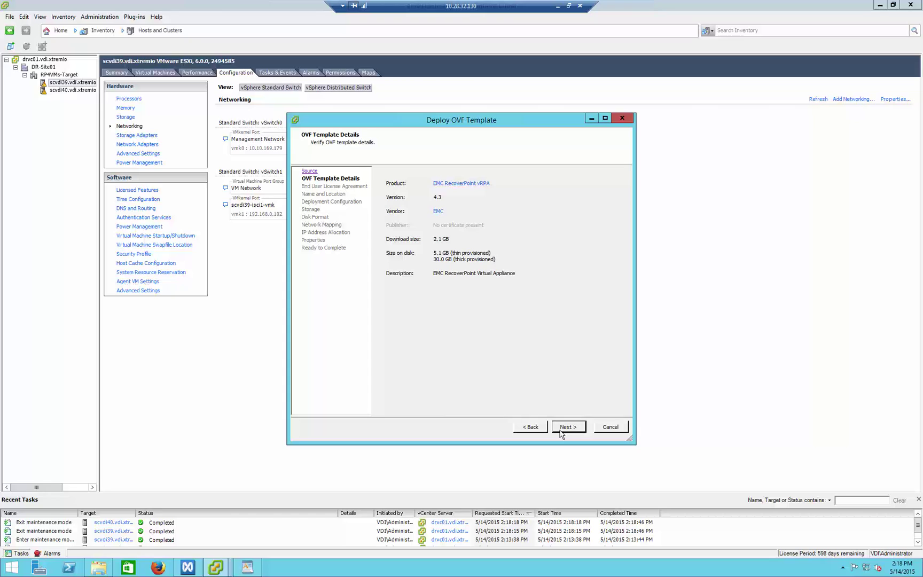
Accept the software license agreement and enter the vRPA's virtual machine name
{"action": "left_click", "coordinate": [562, 432]}
{"action": "left_click", "coordinate": [406, 410]}
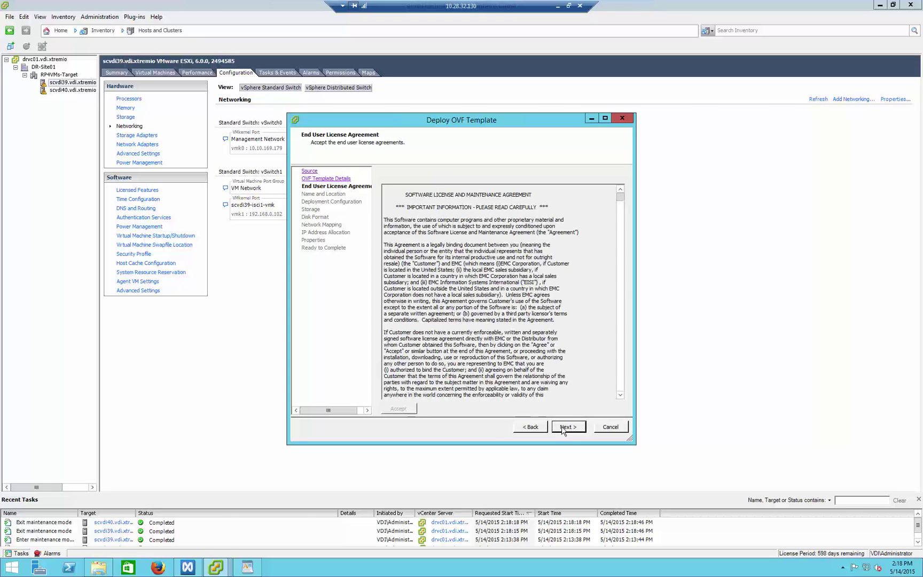
{"action": "left_click", "coordinate": [567, 426]}
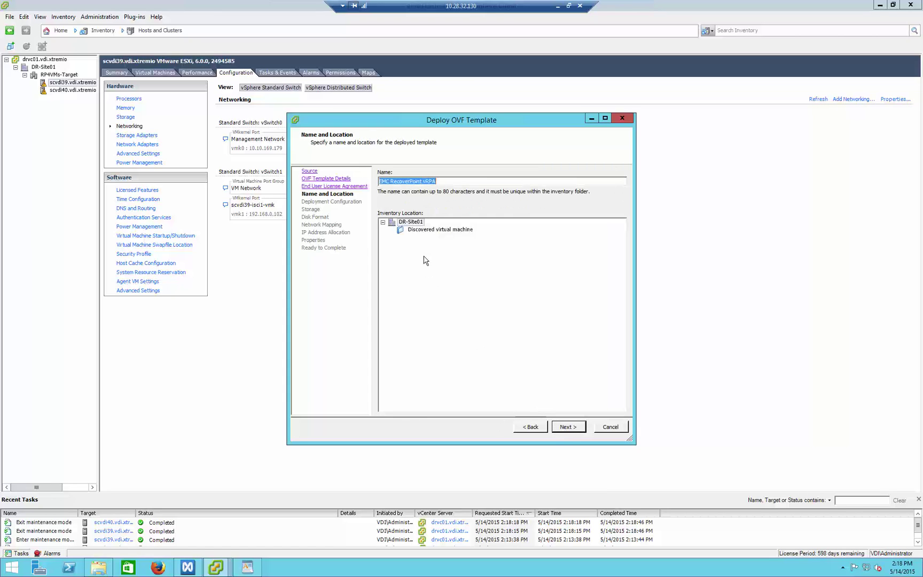
{"action": "type", "text": "scvdi39-vrpa01"}
{"action": "left_click", "coordinate": [568, 426]}
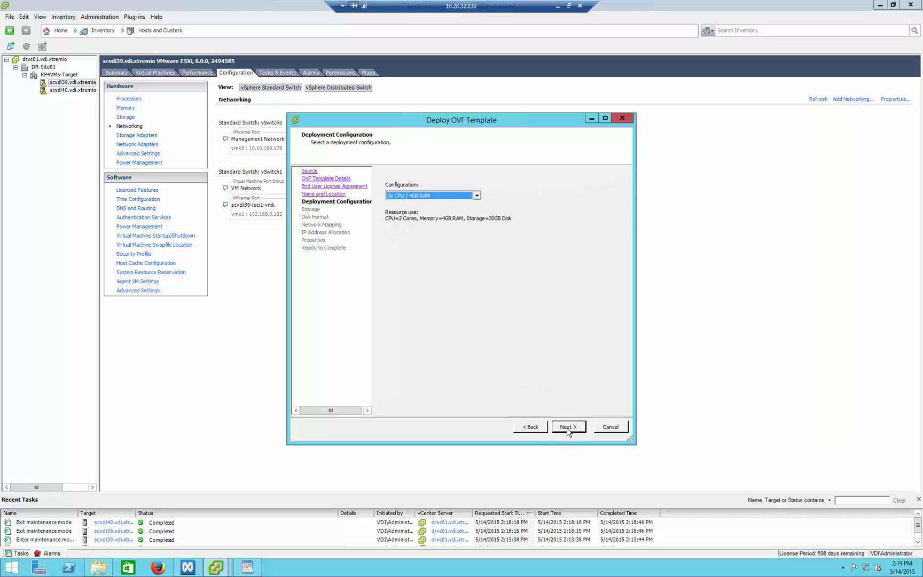
Choose the 8x CPU / 8GB RAM deployment configuration instead of 2x CPU
{"action": "left_click", "coordinate": [414, 196]}
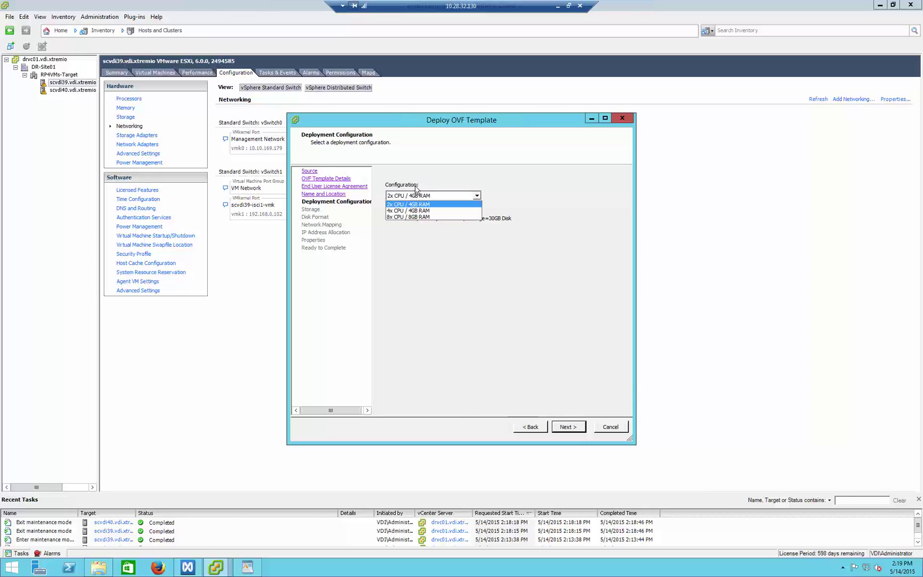
{"action": "left_click", "coordinate": [417, 181]}
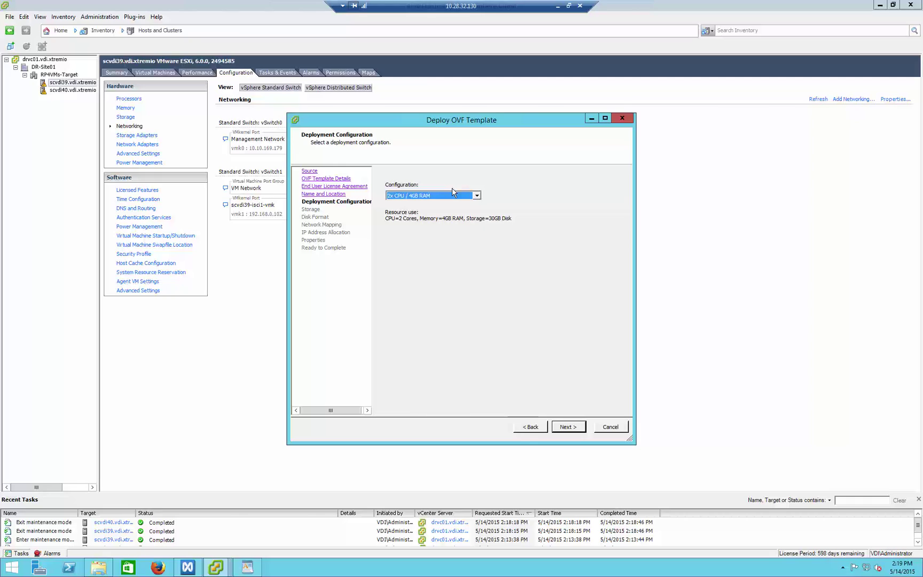
{"action": "left_click", "coordinate": [454, 195]}
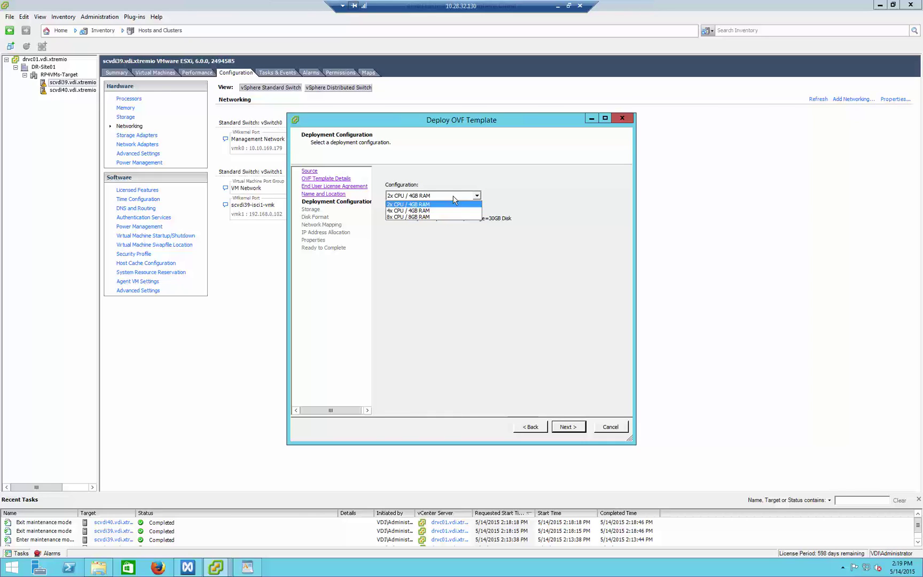
{"action": "left_click", "coordinate": [421, 217]}
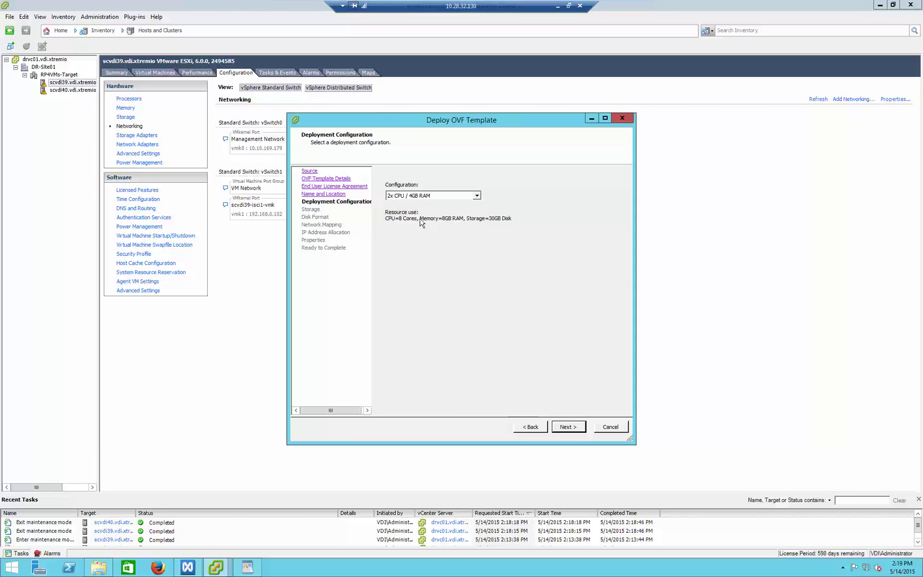
{"action": "left_click", "coordinate": [564, 427]}
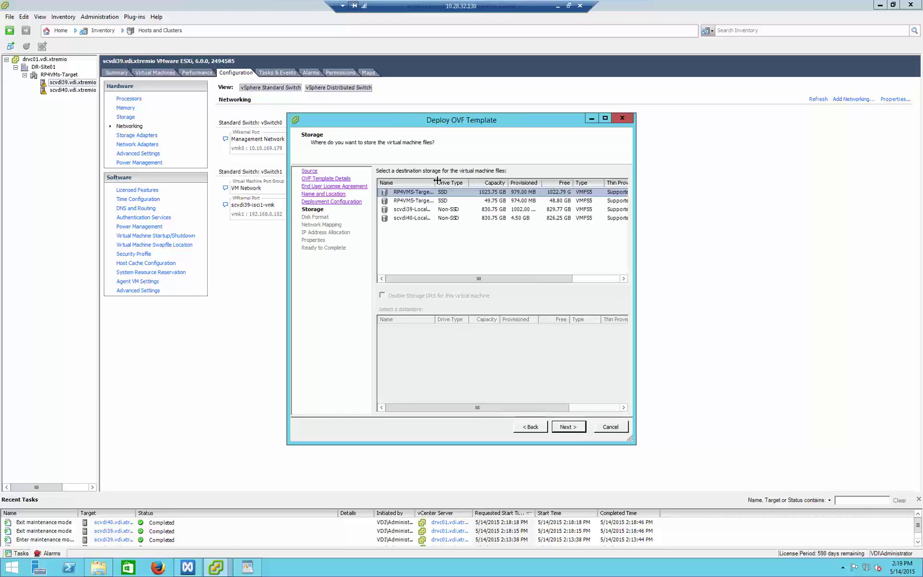
Store the vRPA on RP4VMS-Target-OVAs with Thin Provision disks, keeping default network mapping and Fixed IP allocation
{"action": "left_click_drag", "start_coordinate": [438, 182], "coordinate": [520, 180]}
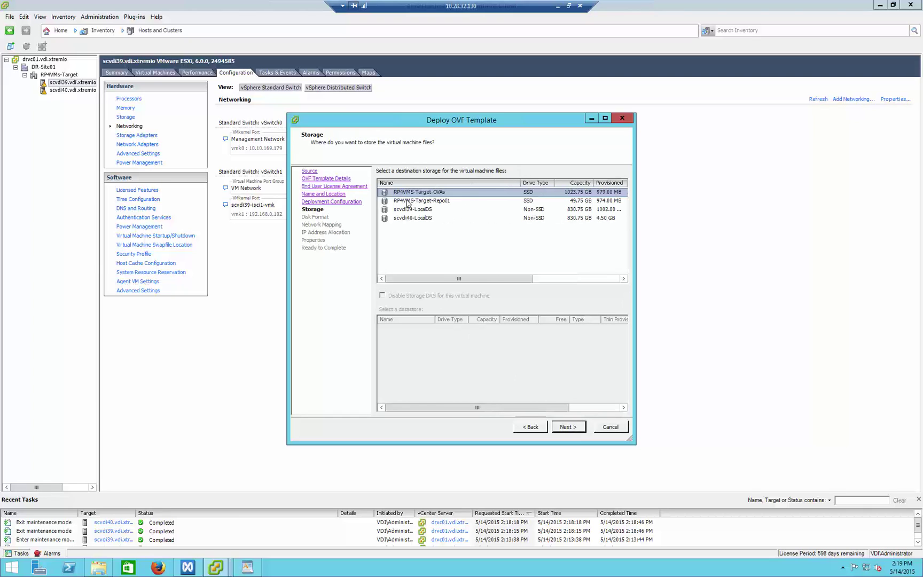
{"action": "left_click", "coordinate": [568, 427]}
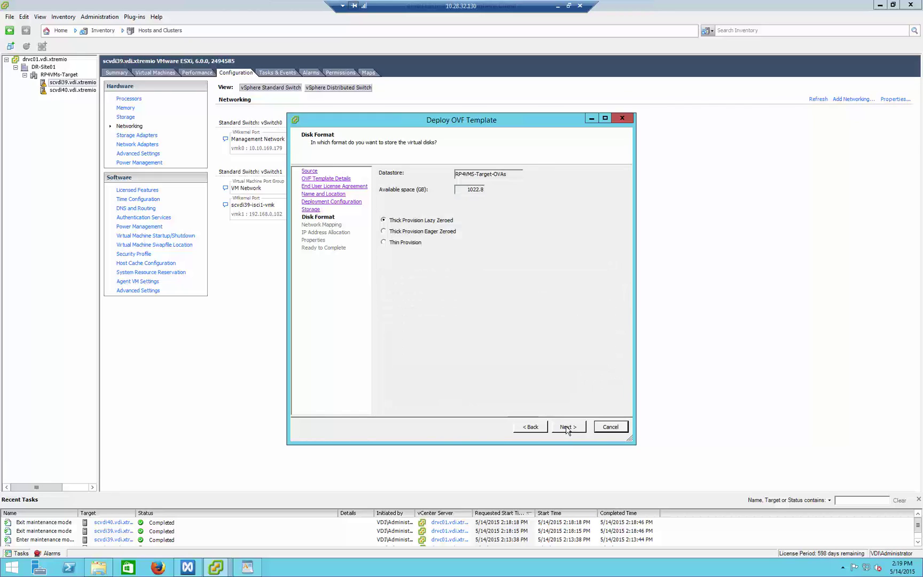
{"action": "left_click", "coordinate": [401, 243]}
{"action": "left_click", "coordinate": [567, 427]}
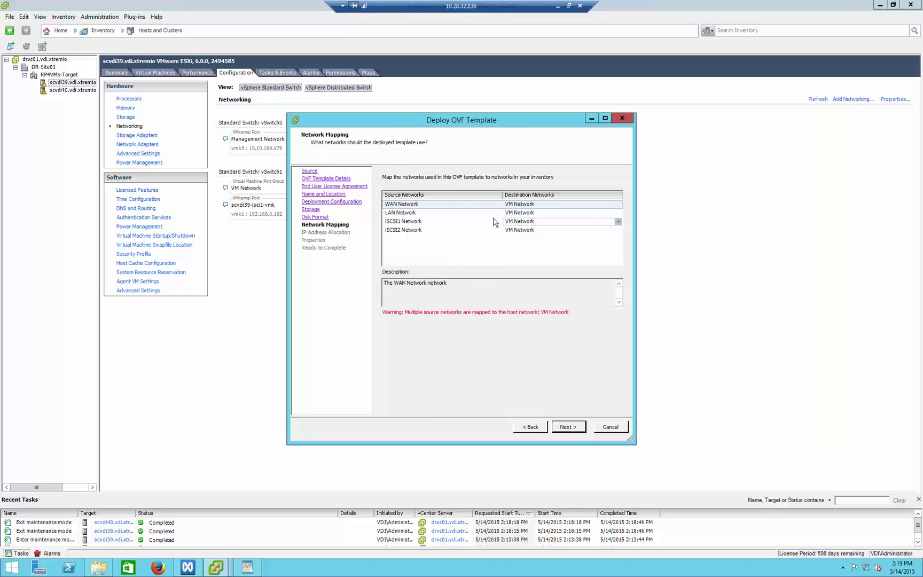
{"action": "left_click", "coordinate": [564, 428]}
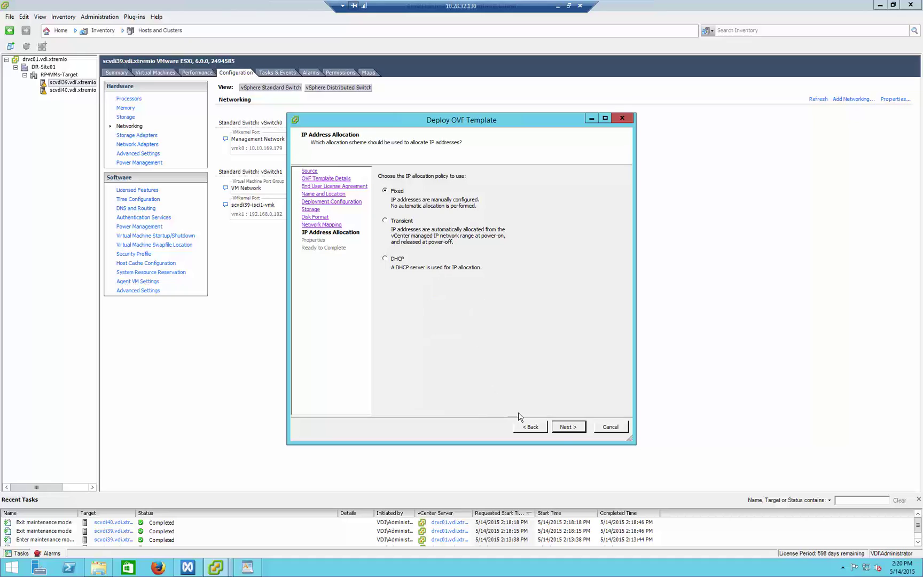
{"action": "left_click", "coordinate": [563, 426]}
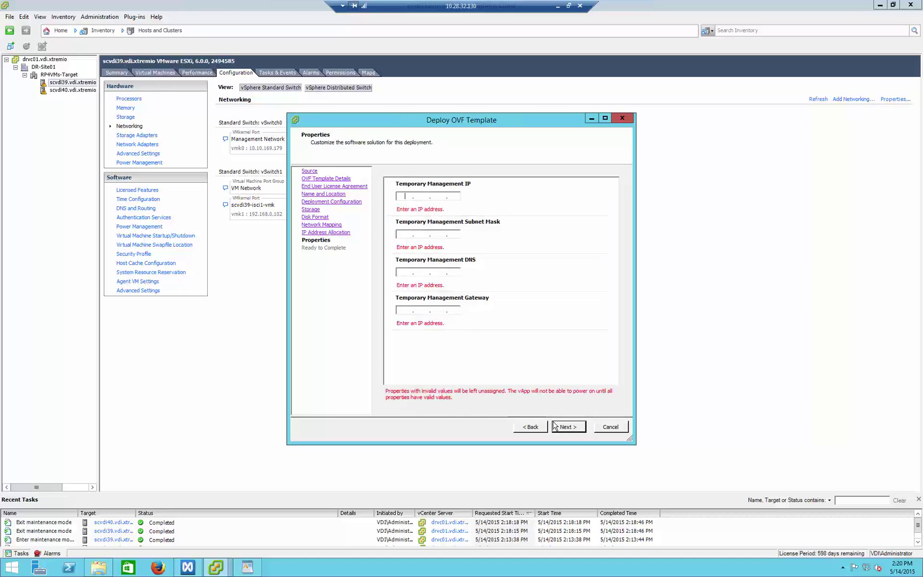
Place the IP notes beside the wizard and enter temporary management IP 10.10.169.8
{"action": "left_click", "coordinate": [247, 568]}
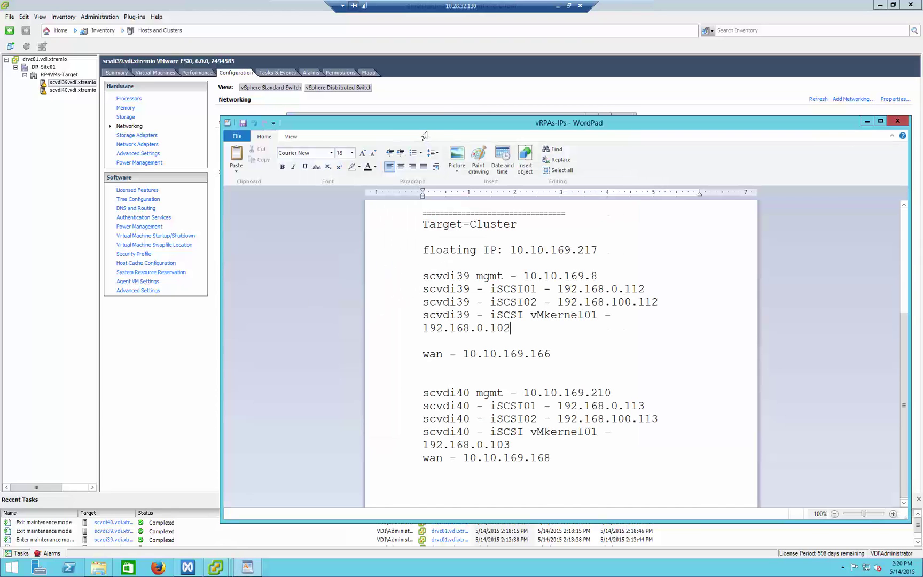
{"action": "left_click_drag", "start_coordinate": [423, 125], "coordinate": [114, 134]}
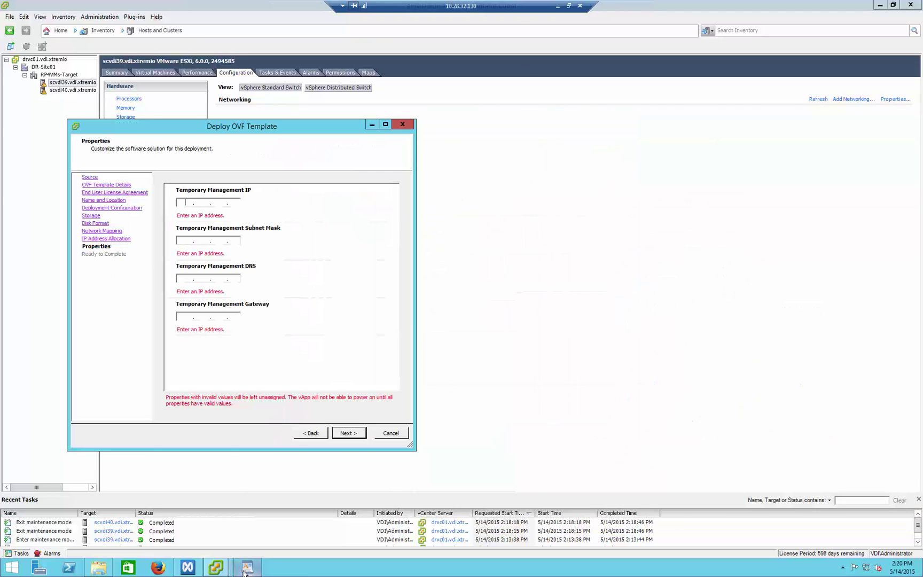
{"action": "left_click", "coordinate": [247, 567]}
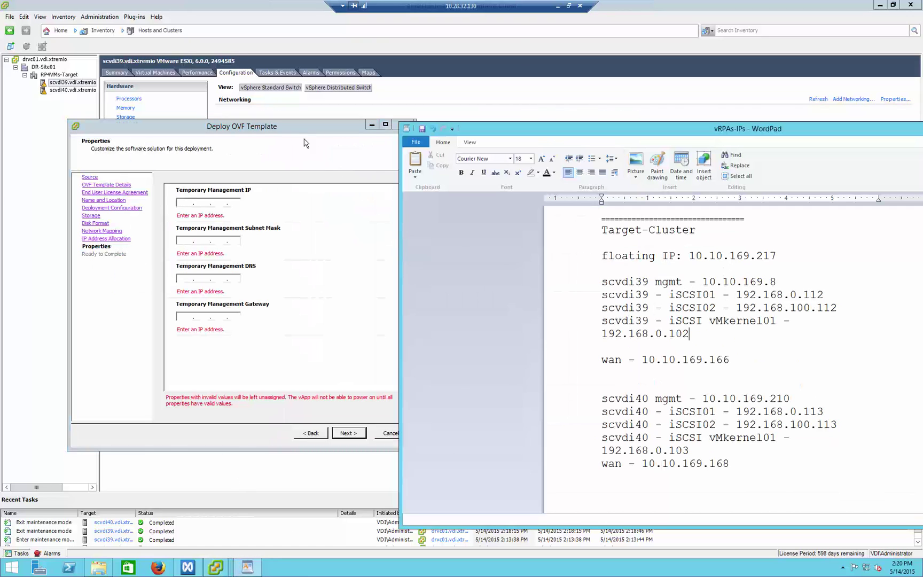
{"action": "left_click_drag", "start_coordinate": [303, 138], "coordinate": [245, 198]}
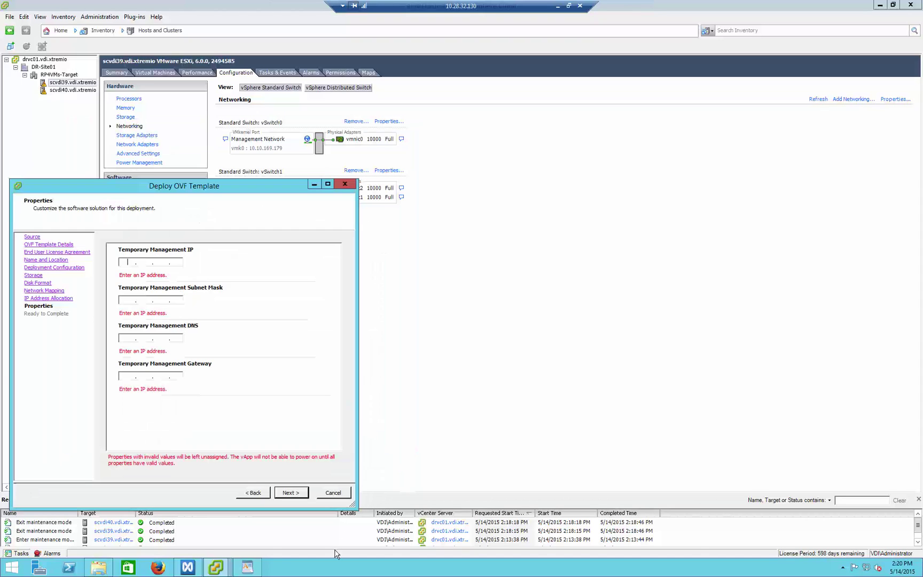
{"action": "left_click", "coordinate": [247, 568]}
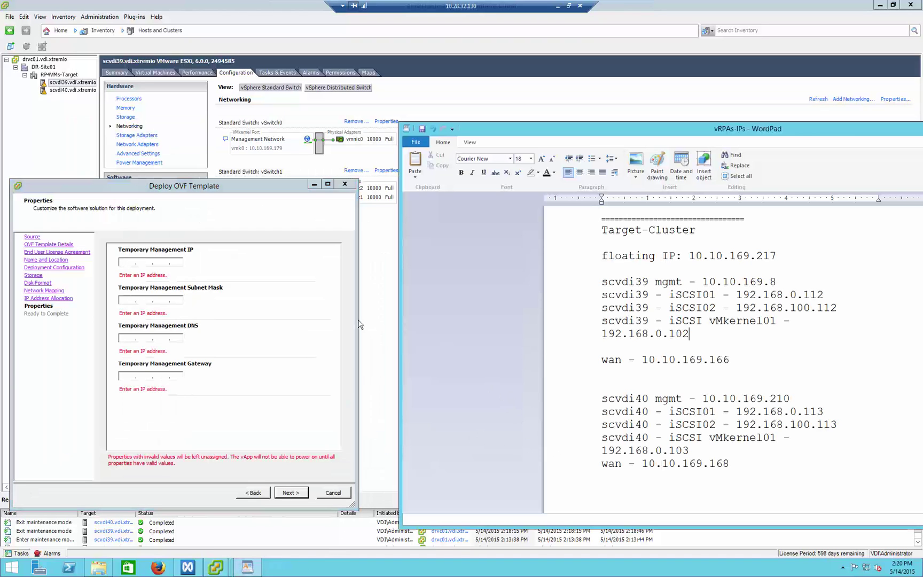
{"action": "left_click", "coordinate": [129, 261]}
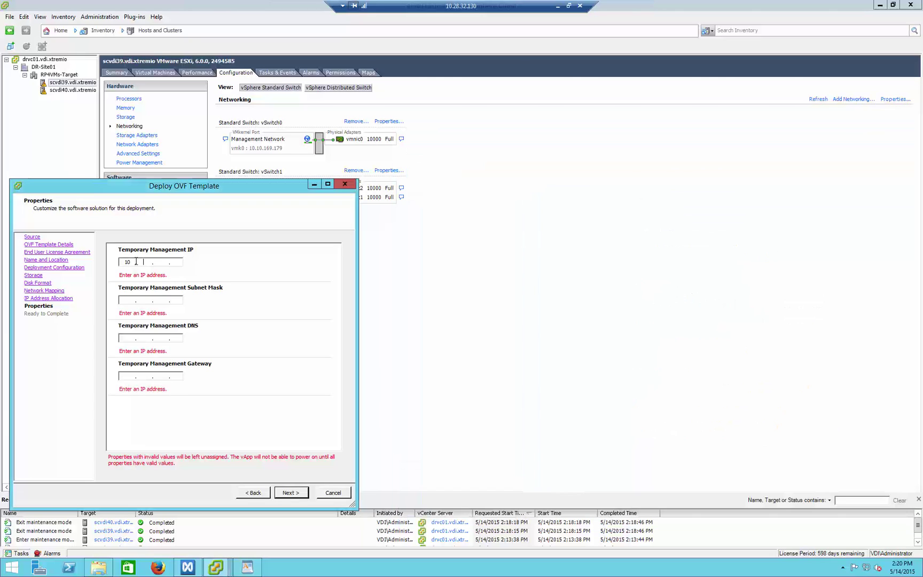
{"action": "type", "text": "10.10.169.8"}
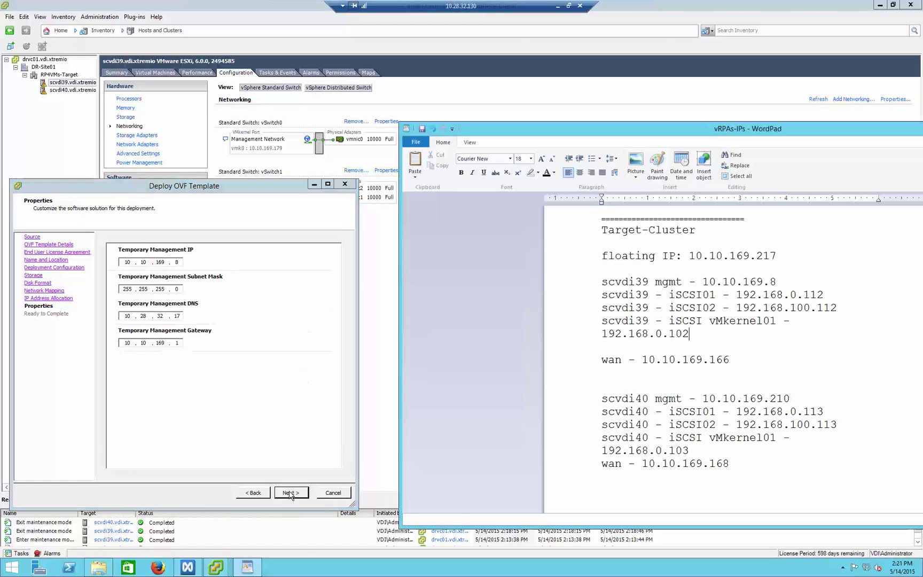
Set the first vRPA to power on after deployment and start deploying it
{"action": "left_click", "coordinate": [290, 492]}
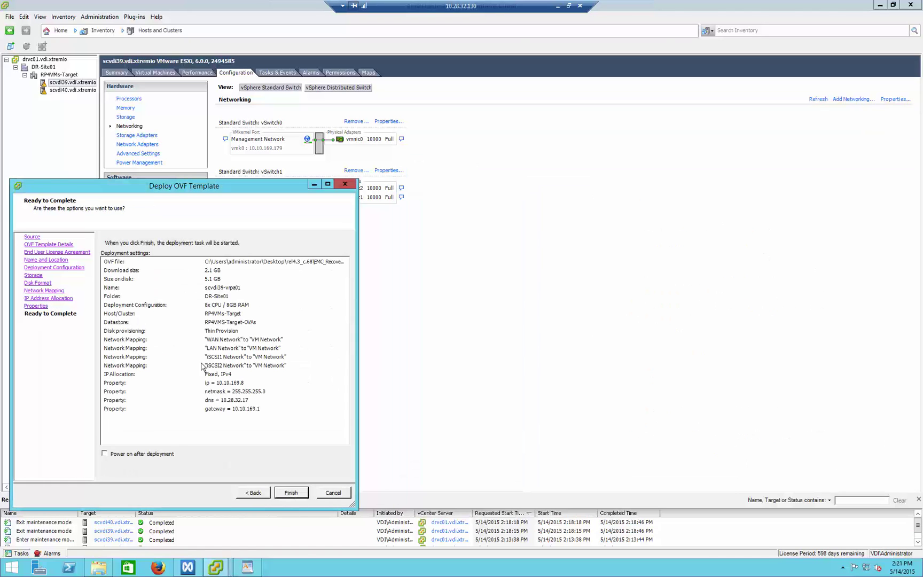
{"action": "left_click", "coordinate": [140, 454]}
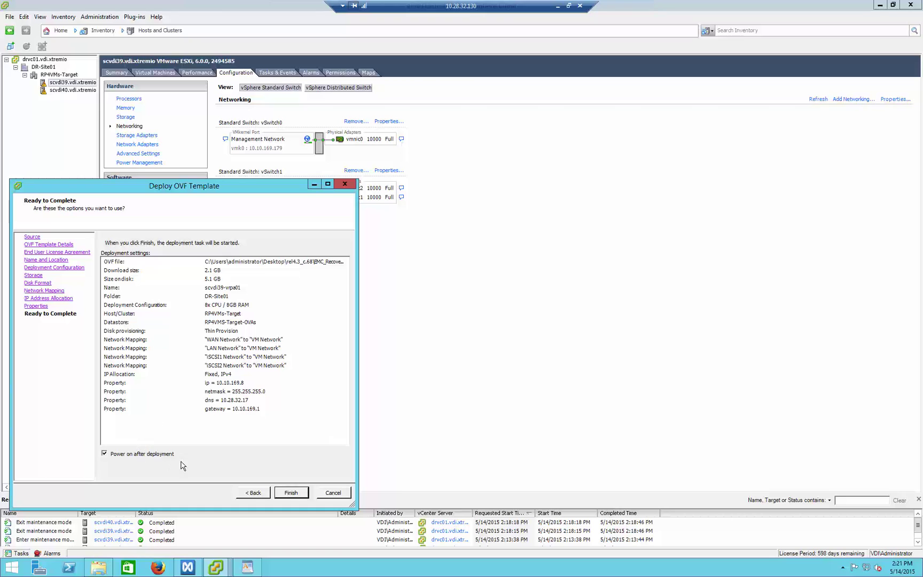
{"action": "left_click", "coordinate": [283, 493]}
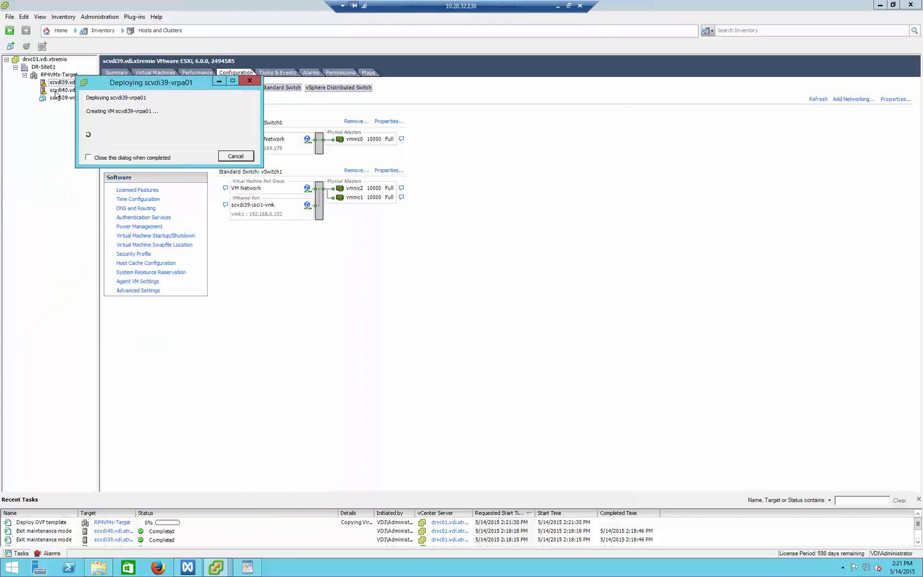
Launch a second OVF template deployment for host scvdi40 and pick the RP4VMS-Target-OVAs datastore
{"action": "left_click", "coordinate": [57, 91]}
{"action": "right_click", "coordinate": [58, 91]}
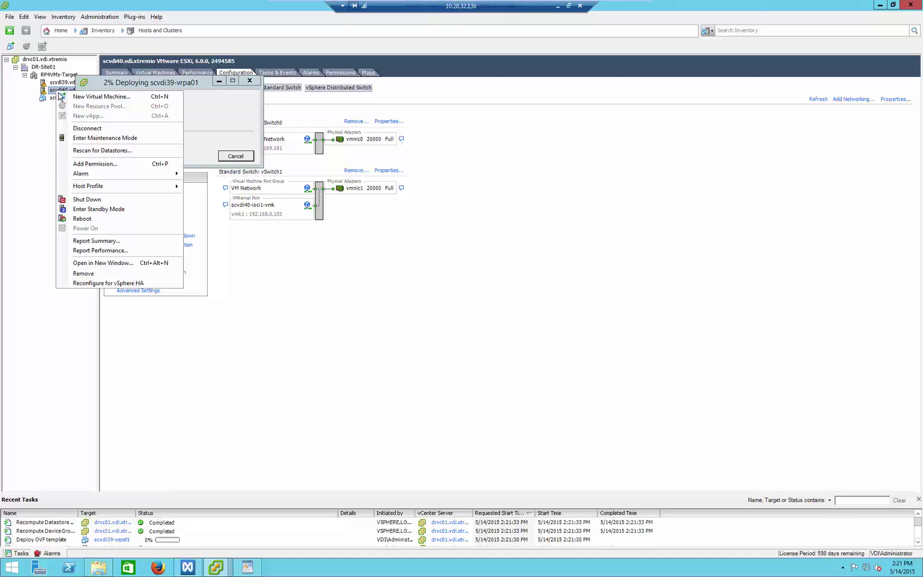
{"action": "left_click", "coordinate": [9, 18]}
{"action": "left_click", "coordinate": [24, 38]}
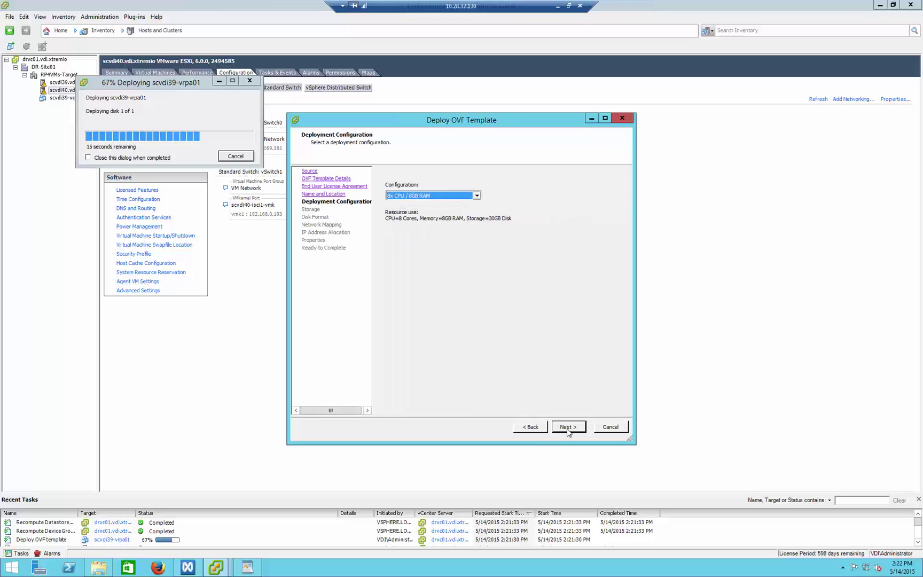
{"action": "left_click", "coordinate": [569, 427]}
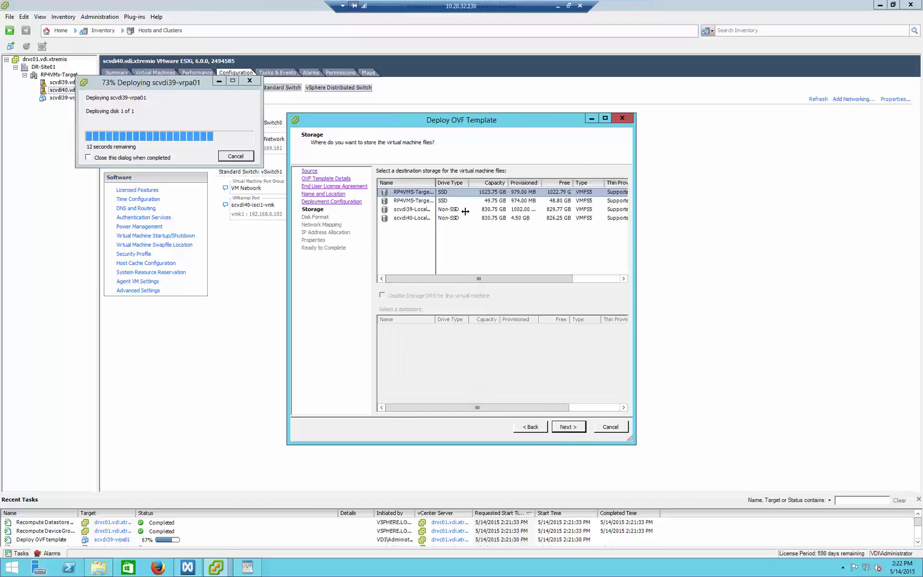
{"action": "left_click_drag", "start_coordinate": [465, 212], "coordinate": [587, 212]}
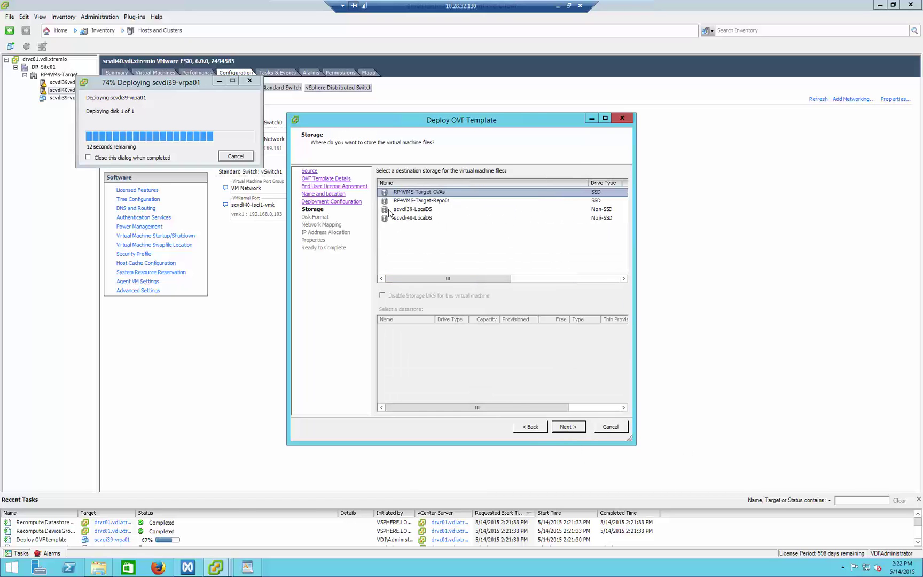
Give scvdi40-vrpa01 thin-provisioned disks, accept network, IP and property pages, and enable power-on
{"action": "left_click", "coordinate": [570, 428]}
{"action": "left_click", "coordinate": [400, 243]}
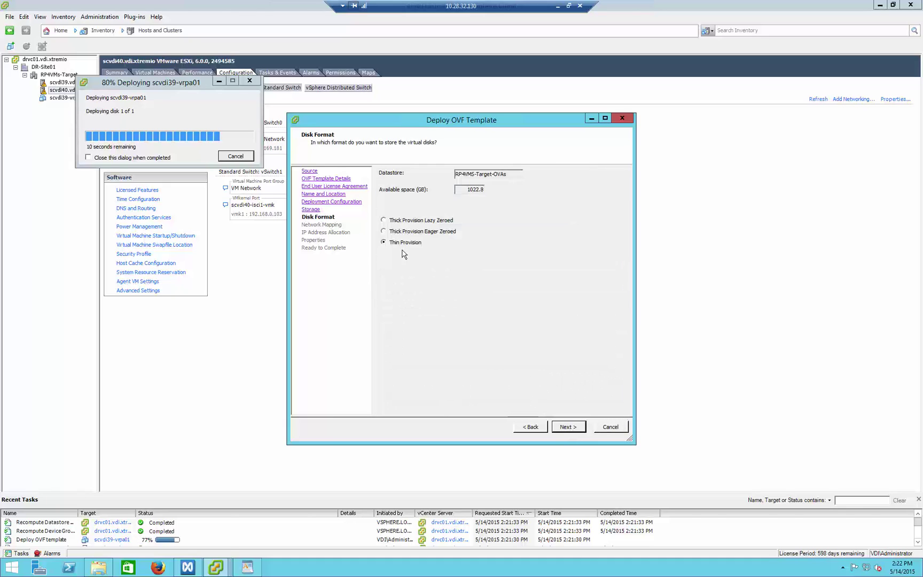
{"action": "left_click", "coordinate": [566, 427]}
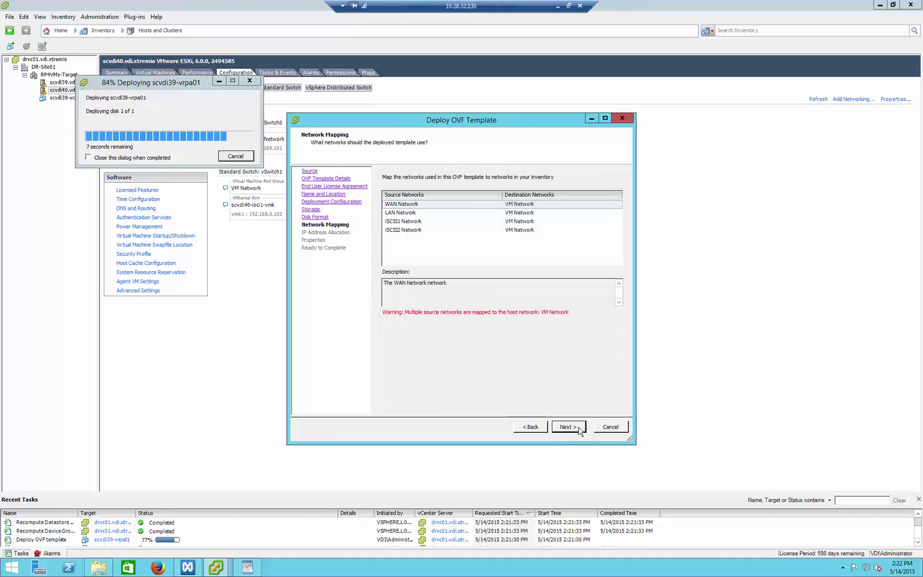
{"action": "left_click", "coordinate": [580, 429]}
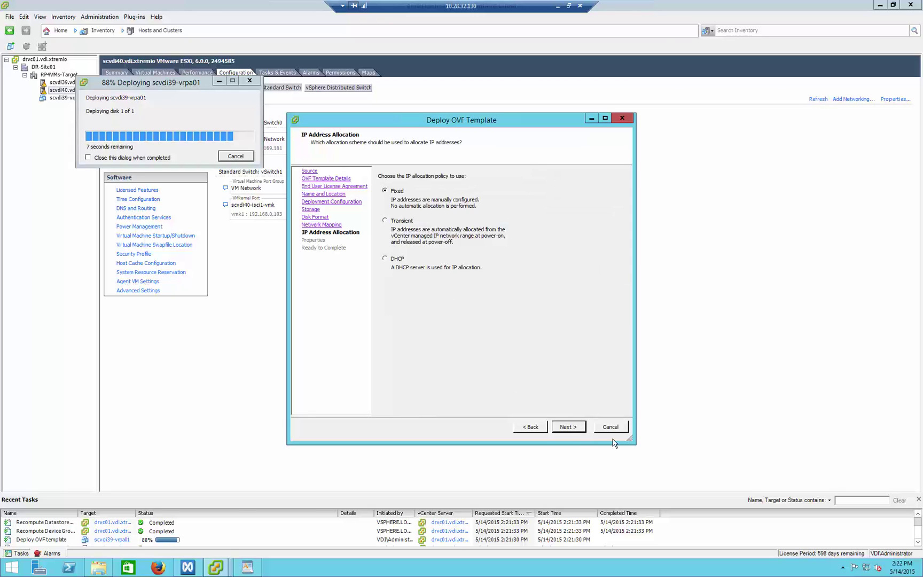
{"action": "key", "text": "Return"}
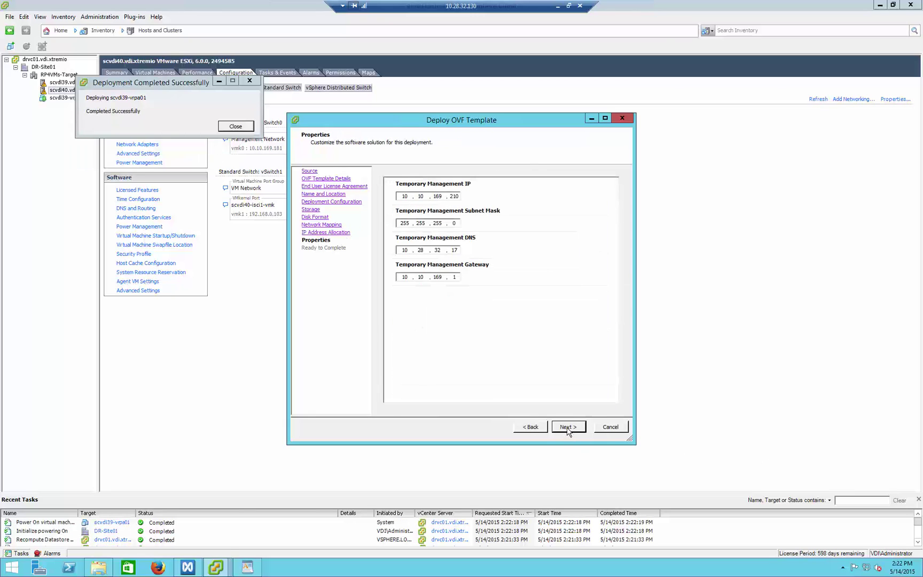
{"action": "left_click", "coordinate": [568, 428]}
{"action": "left_click", "coordinate": [398, 388]}
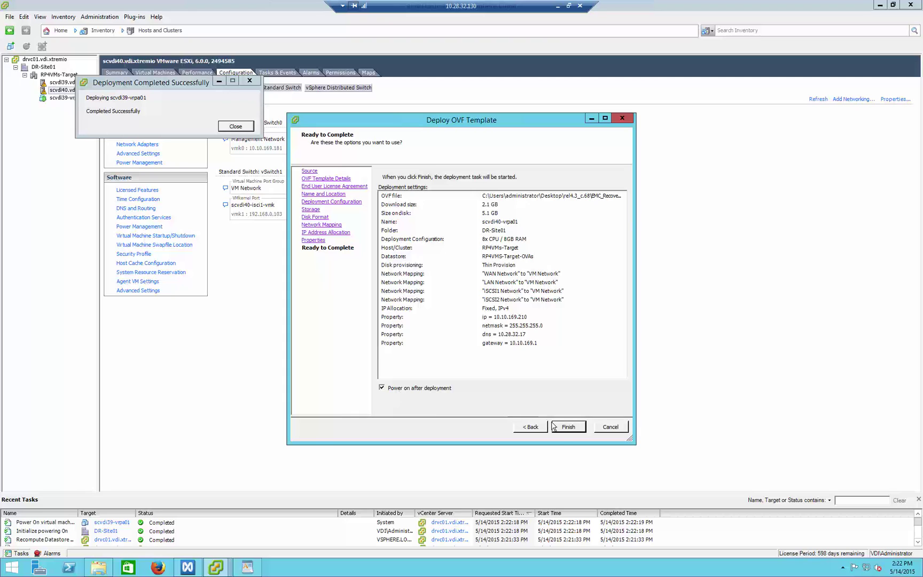
Deploy scvdi40-vrpa01 and shift the Command Prompt down to show both ping results
{"action": "left_click", "coordinate": [561, 427]}
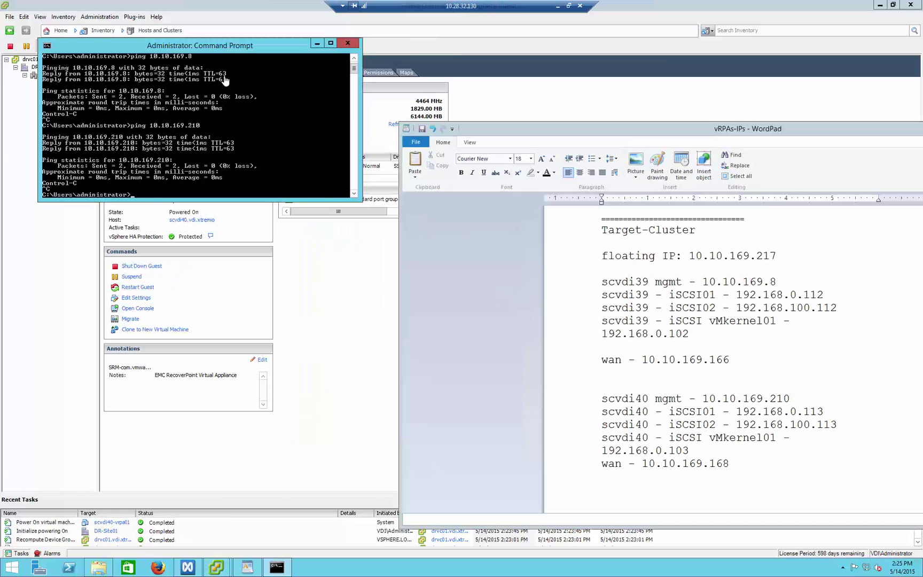
{"action": "left_click_drag", "start_coordinate": [249, 141], "coordinate": [250, 147]}
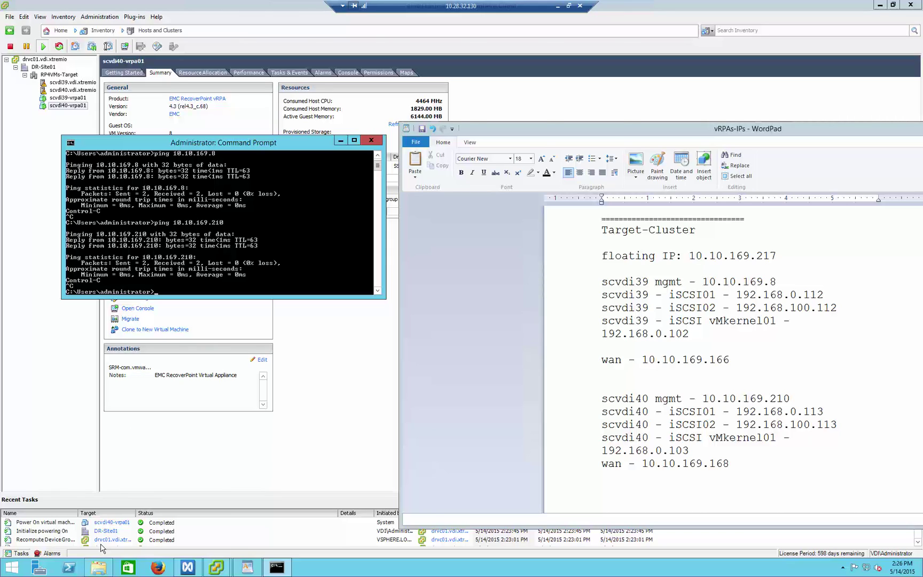
Launch RecoverPoint_DM from the rel4.3_c.68 folder, skip the update check, and log in to Install
{"action": "left_click", "coordinate": [99, 565]}
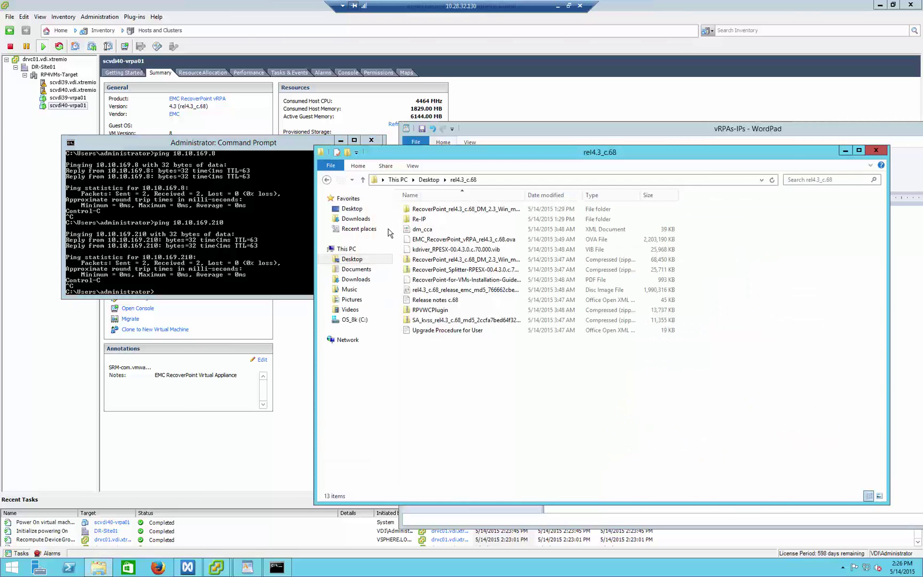
{"action": "double_click", "coordinate": [408, 210]}
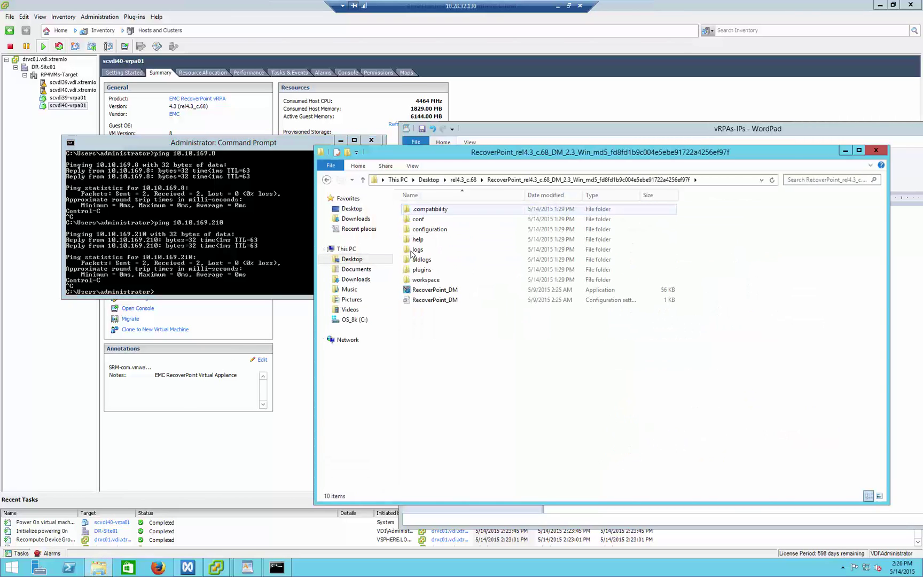
{"action": "left_click", "coordinate": [419, 292]}
{"action": "double_click", "coordinate": [420, 294]}
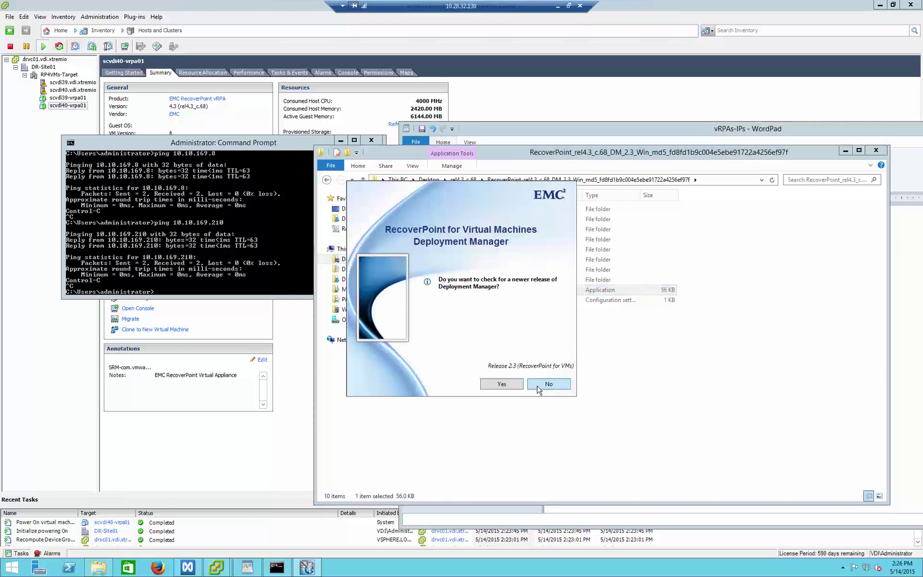
{"action": "left_click", "coordinate": [539, 384]}
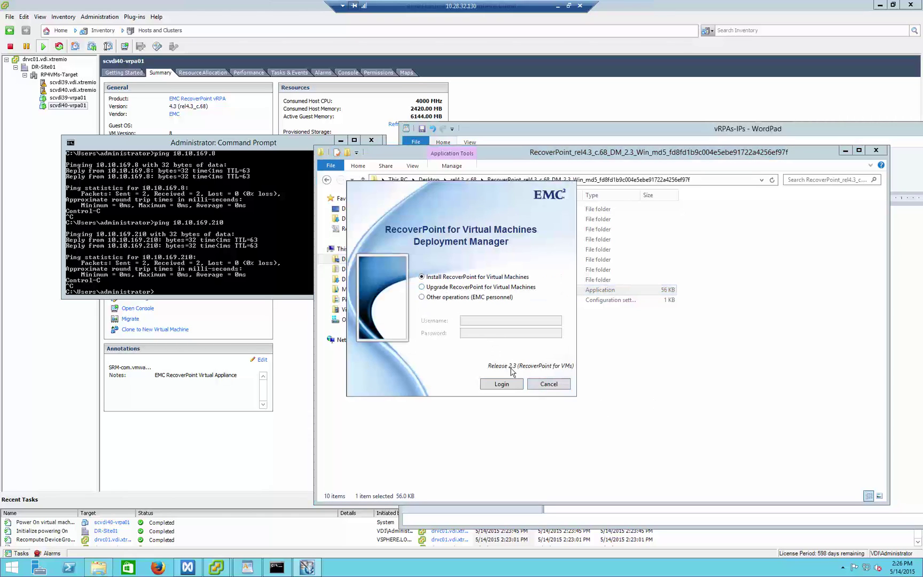
{"action": "left_click", "coordinate": [509, 383]}
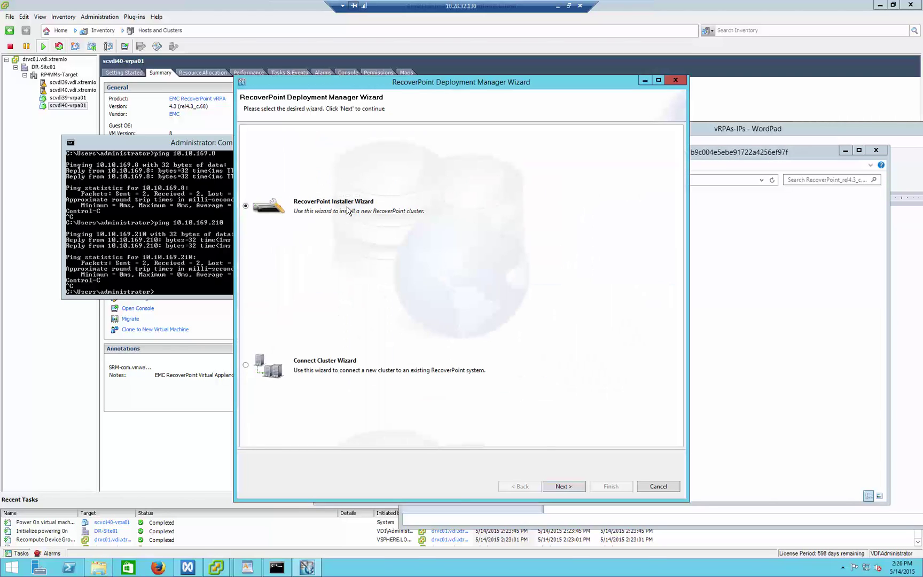
Confirm the installer prerequisites and rename the configuration file to Target_config.properties
{"action": "left_click", "coordinate": [558, 486]}
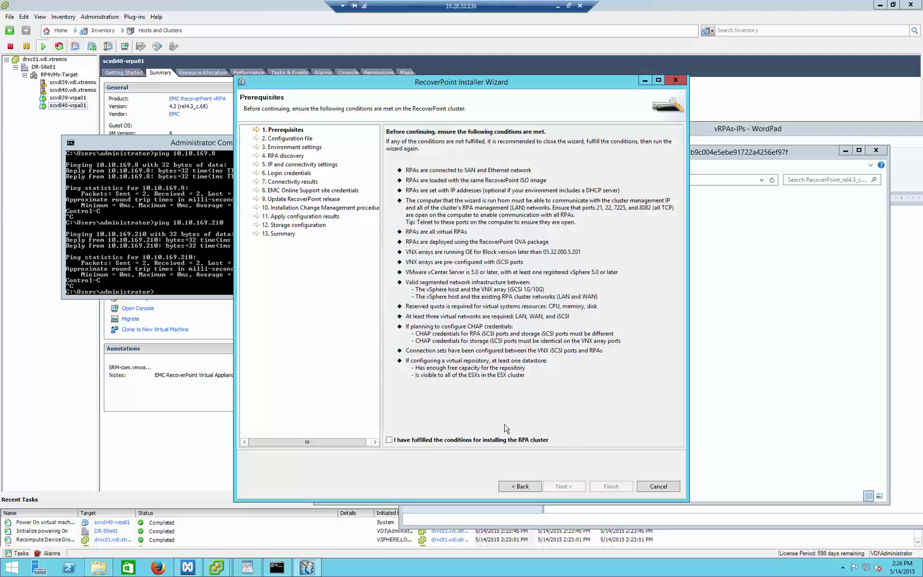
{"action": "left_click", "coordinate": [454, 441]}
{"action": "left_click", "coordinate": [562, 488]}
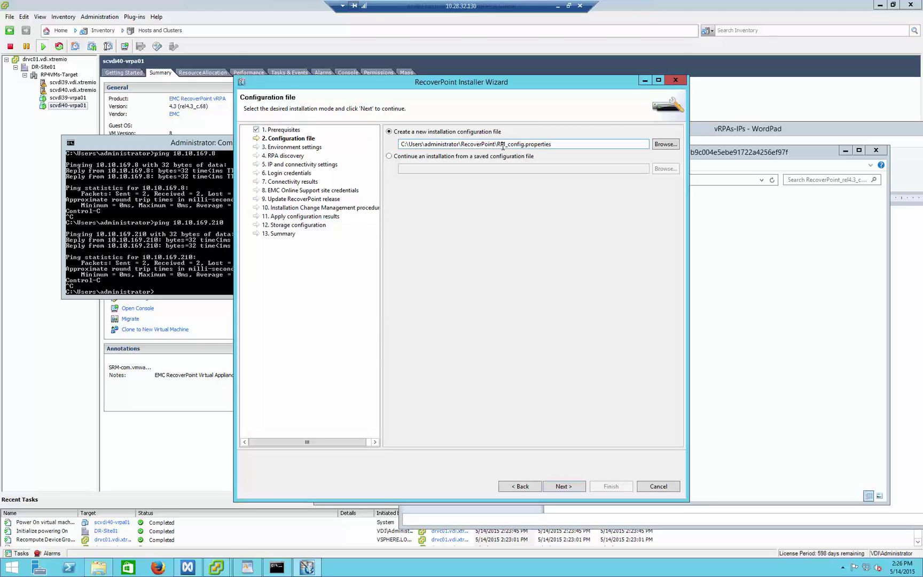
{"action": "key", "text": "BackSpace"}
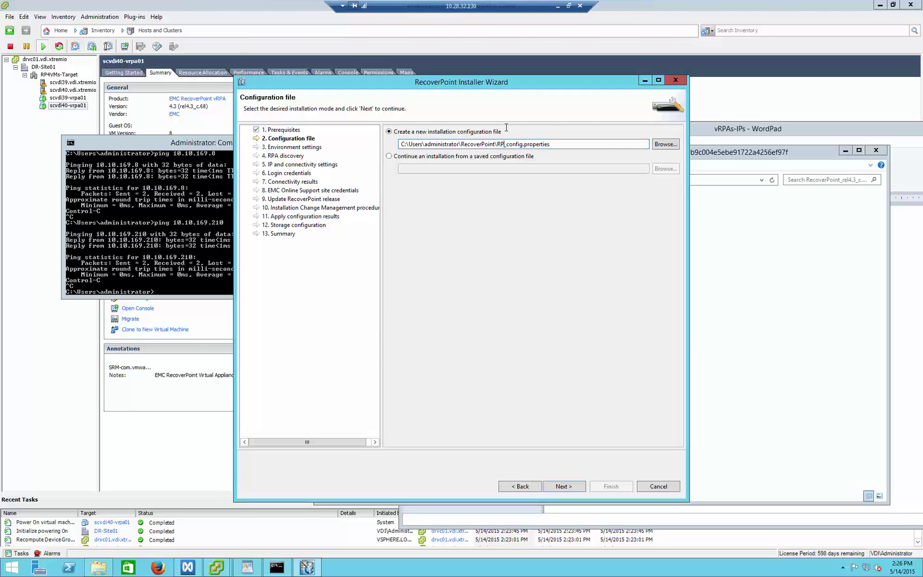
{"action": "key", "text": "BackSpace"}
{"action": "type", "text": "Target"}
Enter cluster name RP4VMS-Target and domain name vdi.xtremio in the environment settings
{"action": "left_click", "coordinate": [561, 486]}
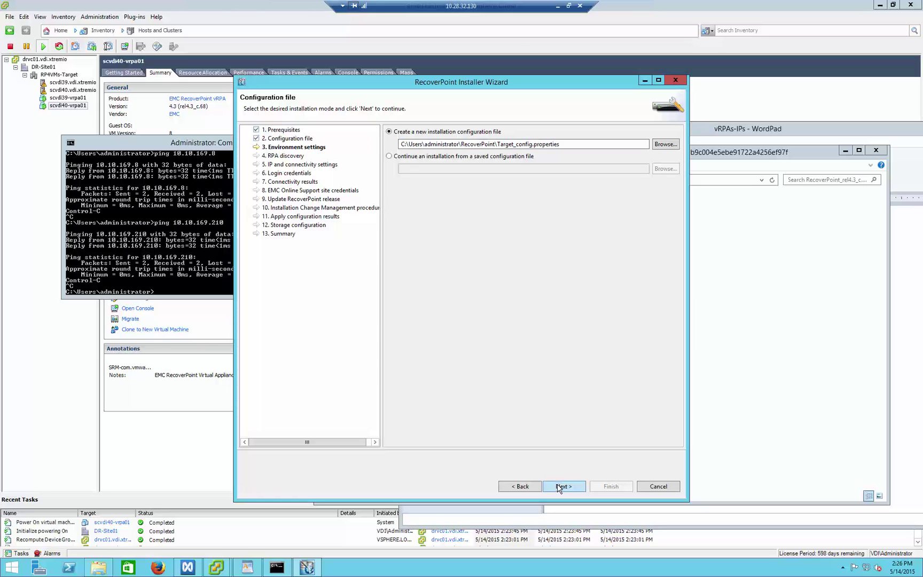
{"action": "left_click", "coordinate": [458, 142]}
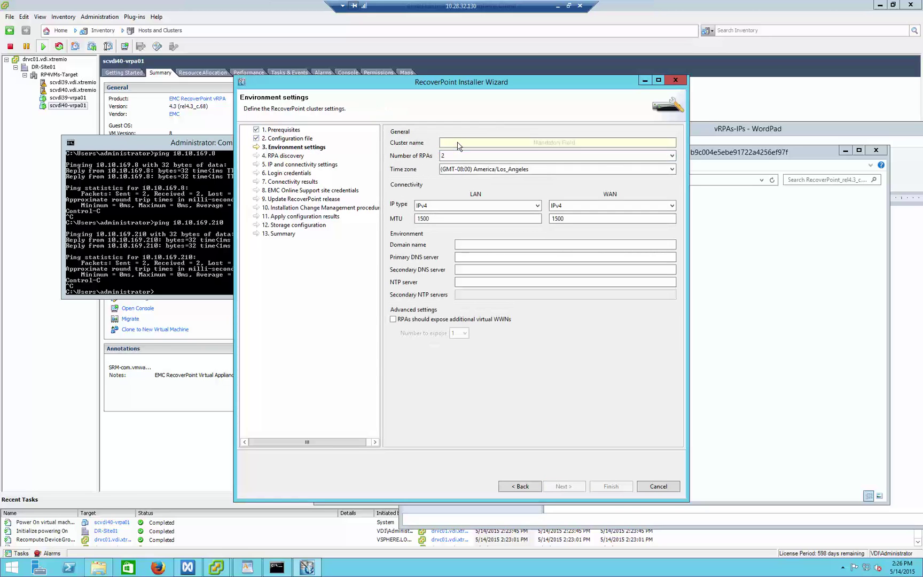
{"action": "type", "text": "RP4VMS-Target"}
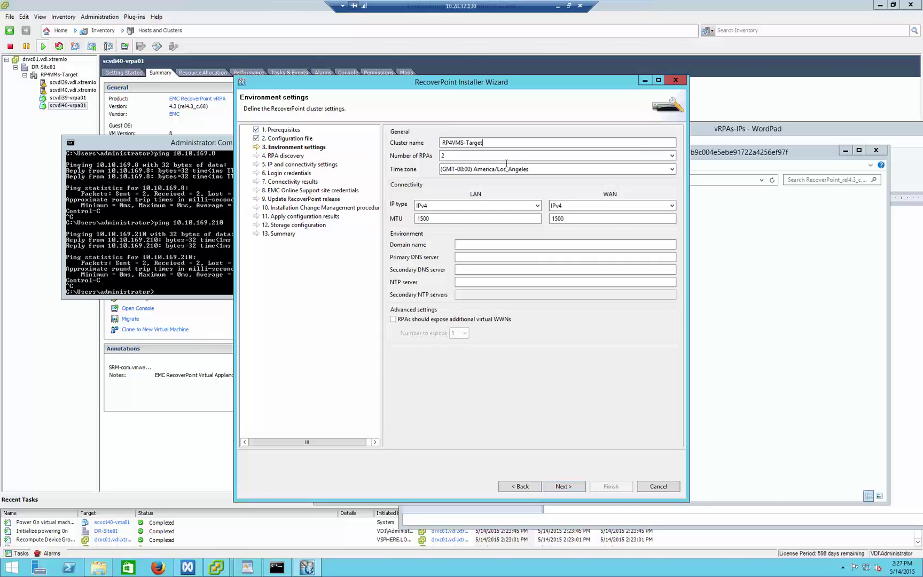
{"action": "left_click", "coordinate": [475, 244]}
{"action": "type", "text": "vdi.xtremio"}
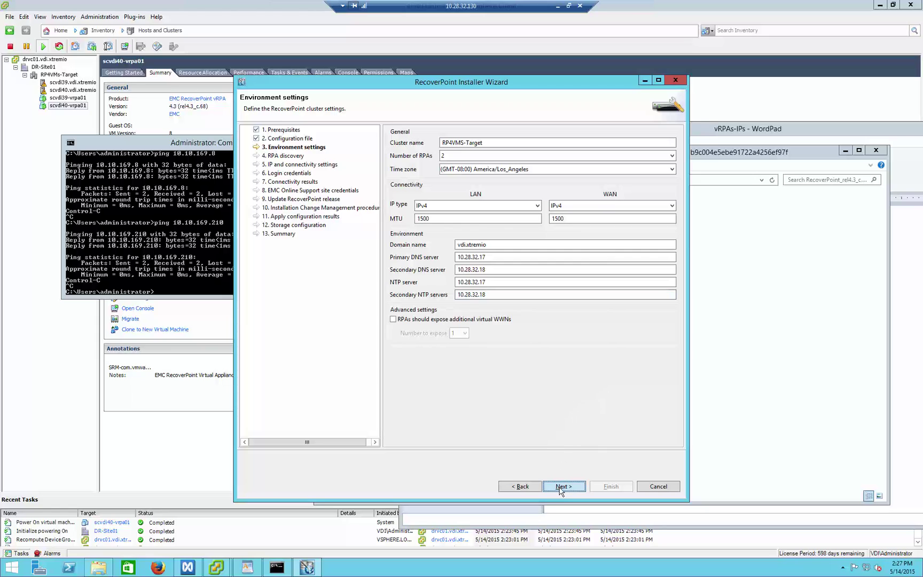
{"action": "left_click", "coordinate": [561, 487]}
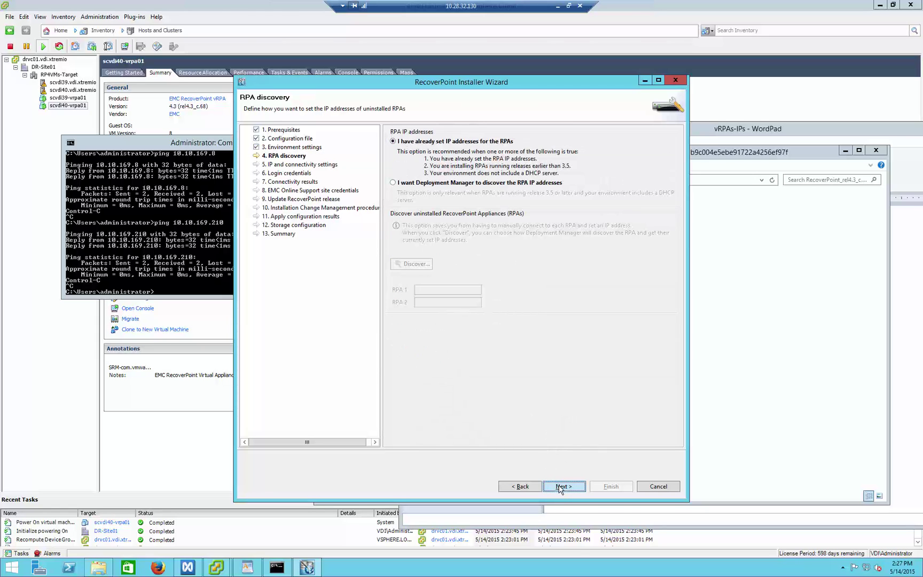
Copy floating IP 10.10.169.217 from the notes into the cluster management address field
{"action": "left_click", "coordinate": [560, 487]}
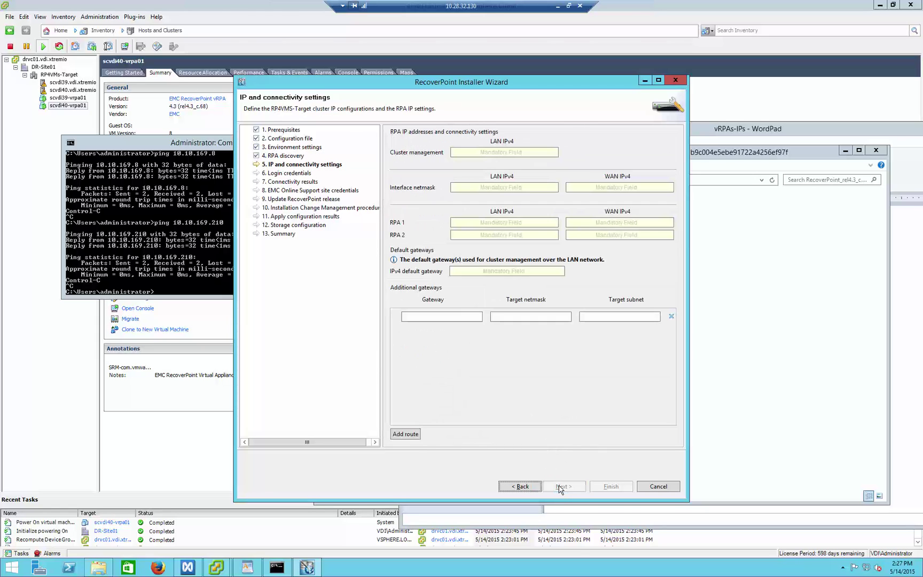
{"action": "left_click", "coordinate": [473, 152]}
{"action": "left_click", "coordinate": [903, 352]}
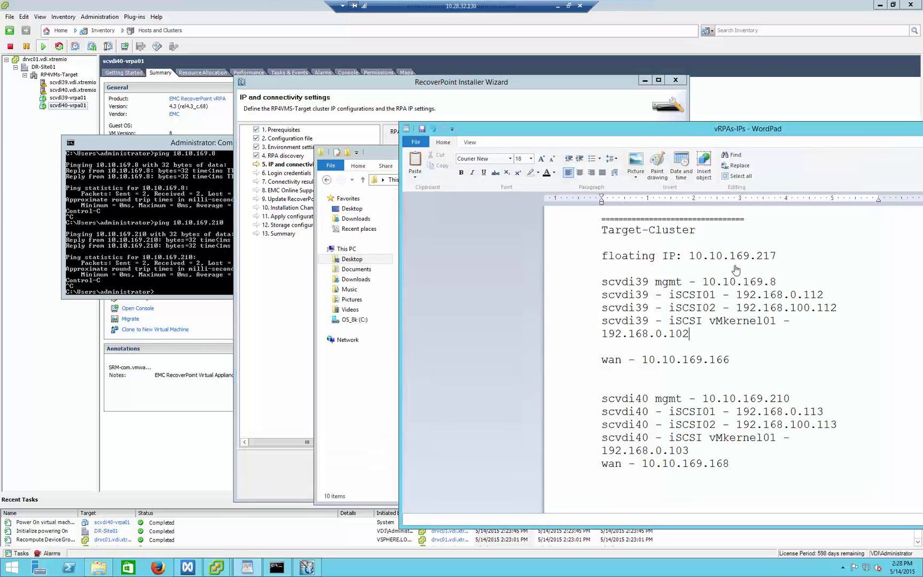
{"action": "left_click_drag", "start_coordinate": [777, 255], "coordinate": [690, 255]}
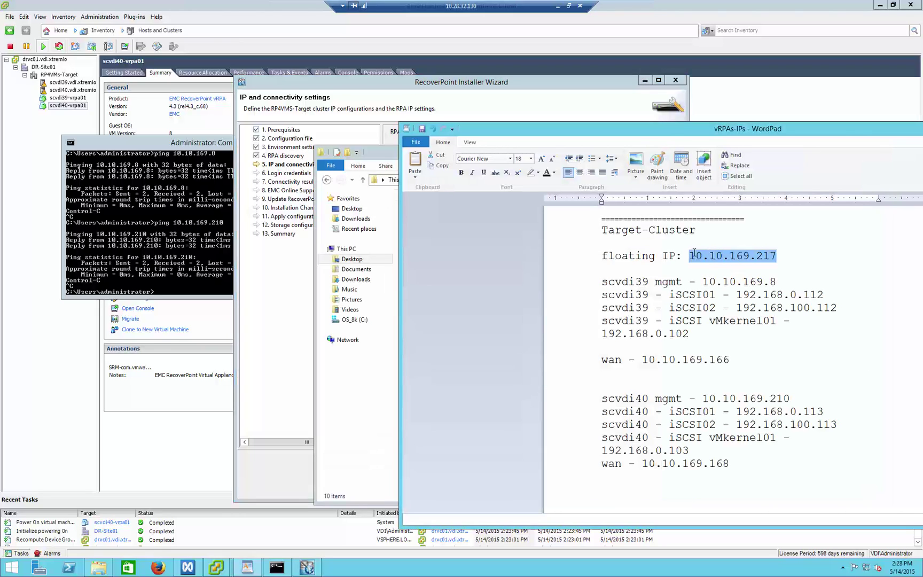
{"action": "right_click", "coordinate": [697, 254]}
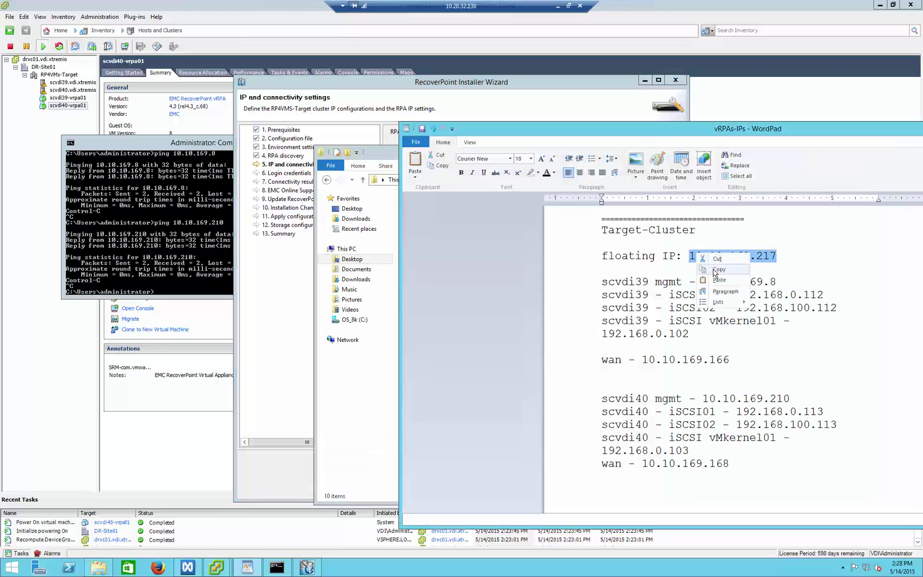
{"action": "left_click", "coordinate": [717, 270]}
{"action": "left_click", "coordinate": [269, 329]}
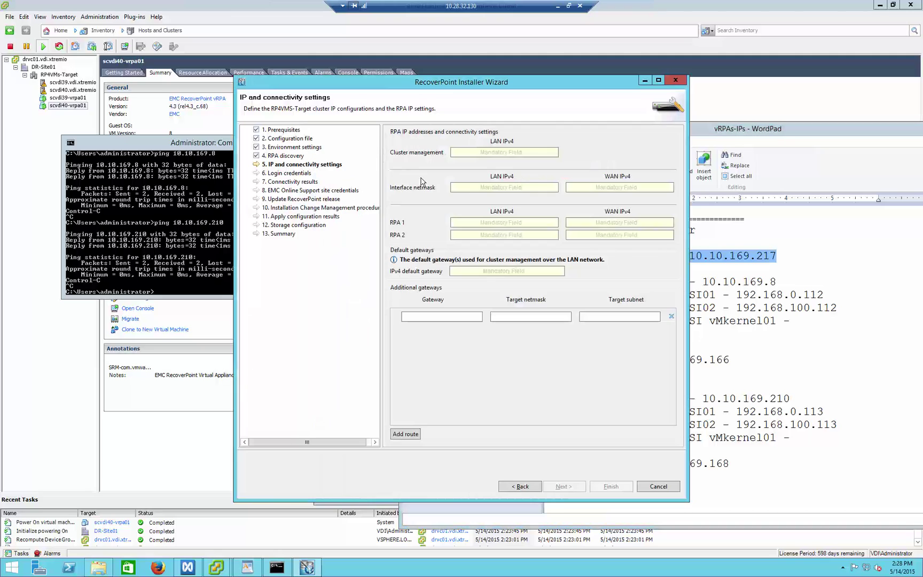
{"action": "left_click", "coordinate": [473, 152]}
{"action": "key", "text": "ctrl+v"}
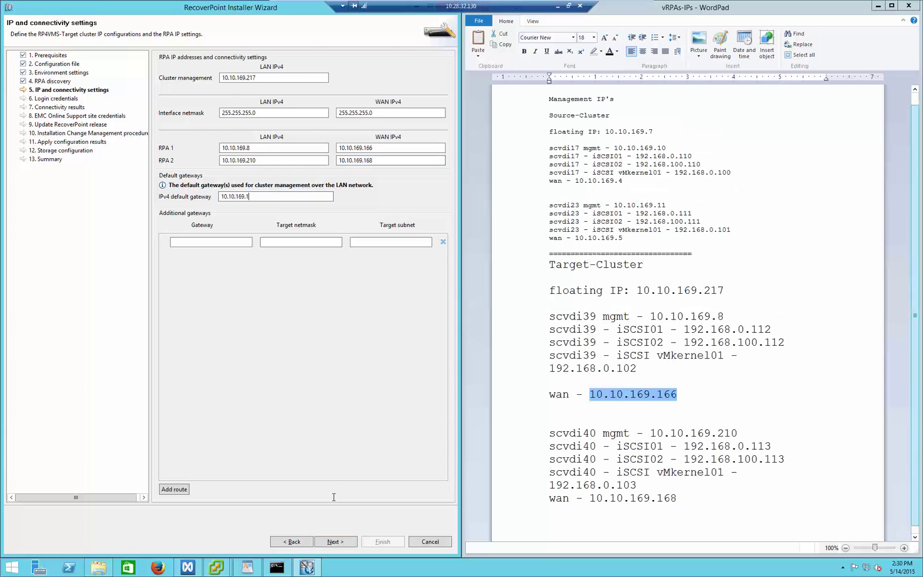
Enter the RecoverPoint login password and pass the connectivity check for both RPAs
{"action": "left_click", "coordinate": [334, 542]}
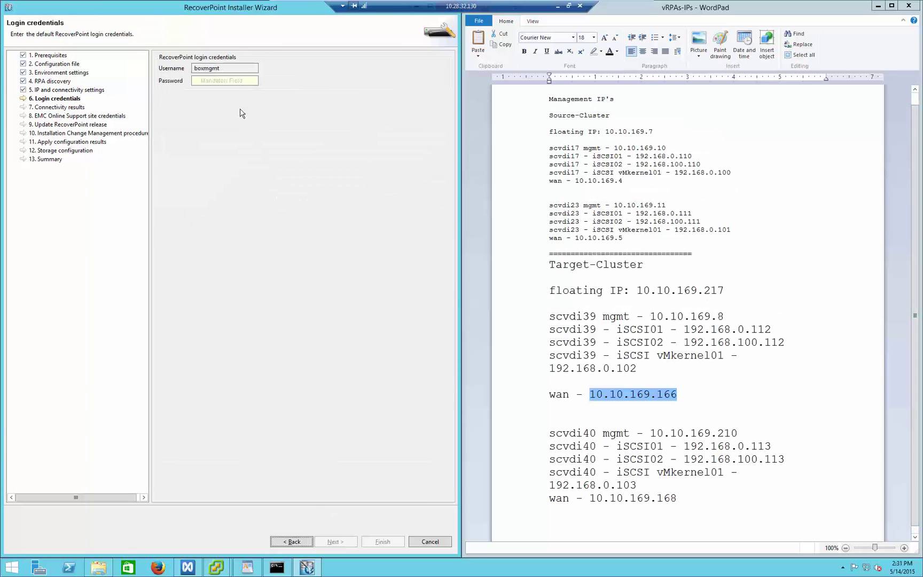
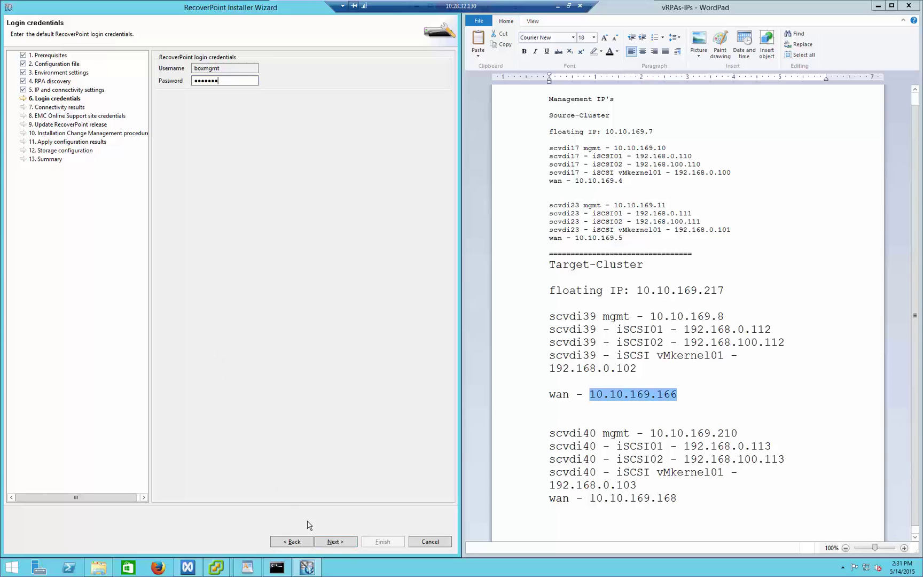
{"action": "left_click", "coordinate": [330, 541]}
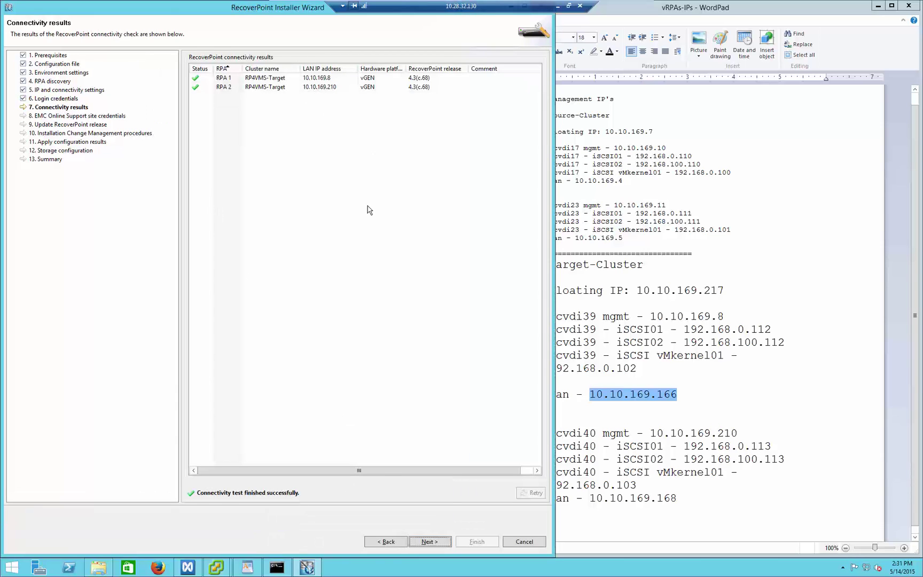
{"action": "left_click", "coordinate": [423, 541]}
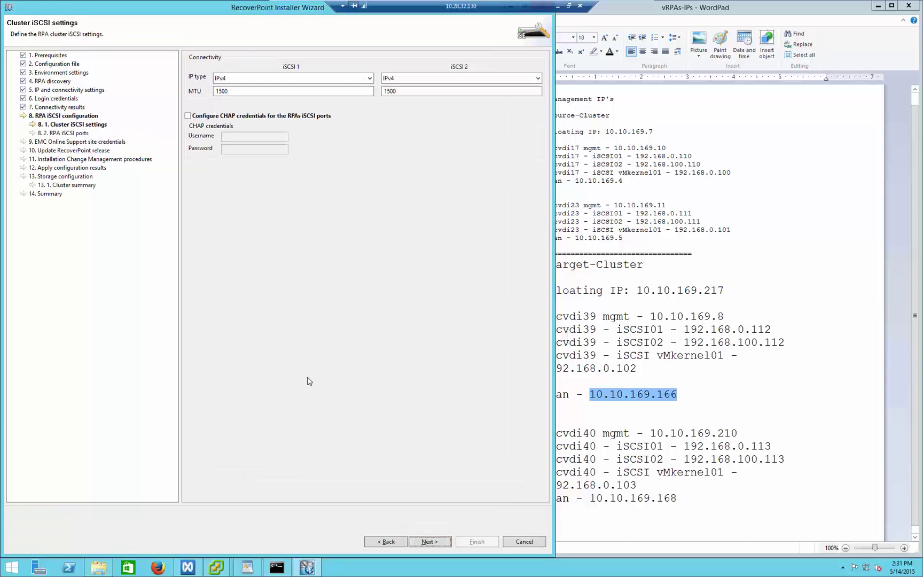
Enter 255.255.255.0 iSCSI netmasks and both RPA iSCSI IPs from the notes, then continue
{"action": "left_click", "coordinate": [430, 542]}
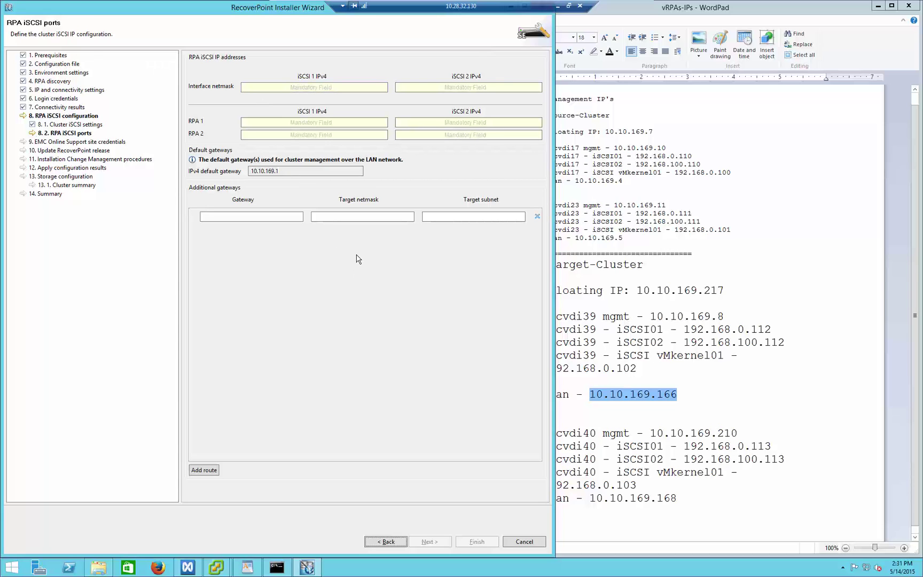
{"action": "left_click", "coordinate": [298, 89]}
{"action": "type", "text": "255.255.255.0"}
{"action": "key", "text": "Tab"}
{"action": "type", "text": "255.255.255.0"}
{"action": "key", "text": "Tab"}
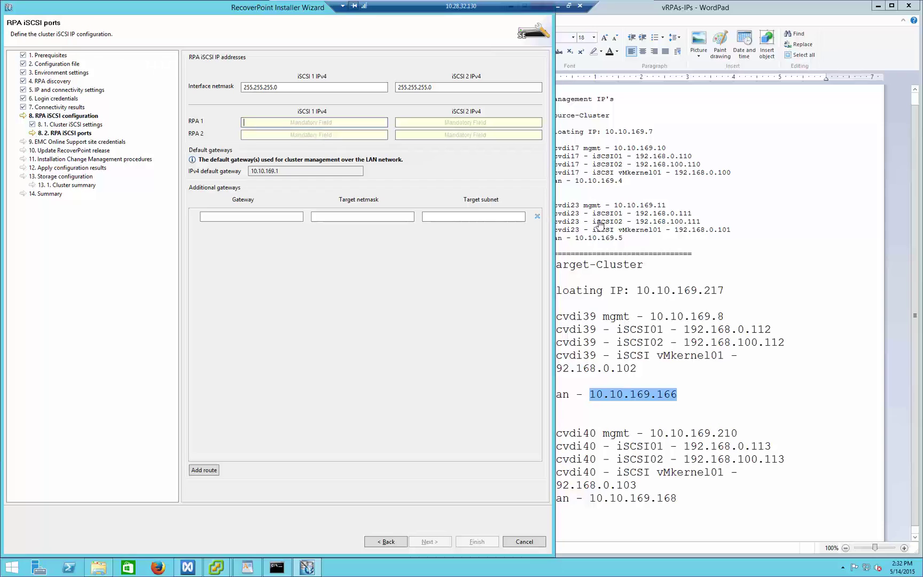
{"action": "key", "text": "alt+Tab"}
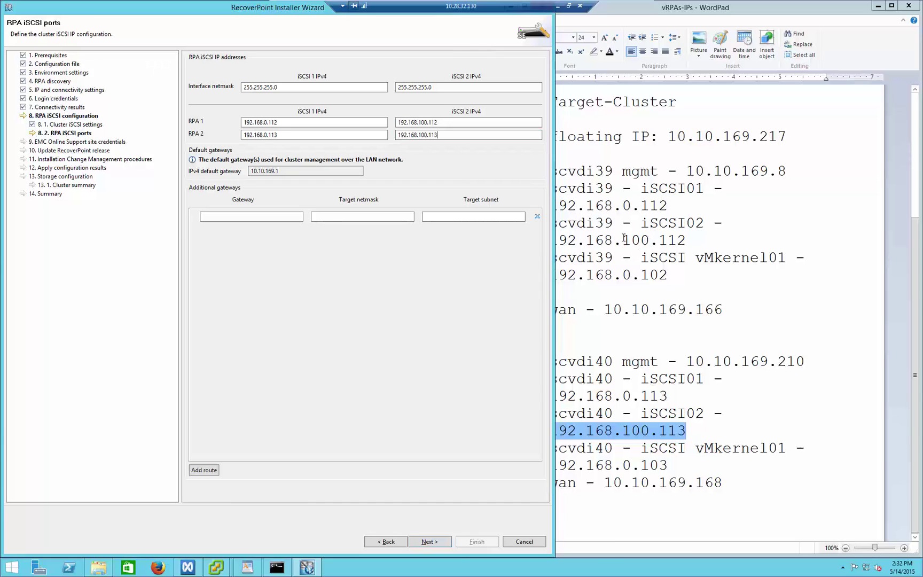
{"action": "key", "text": "alt+Tab"}
{"action": "left_click", "coordinate": [368, 359]}
{"action": "left_click", "coordinate": [433, 542]}
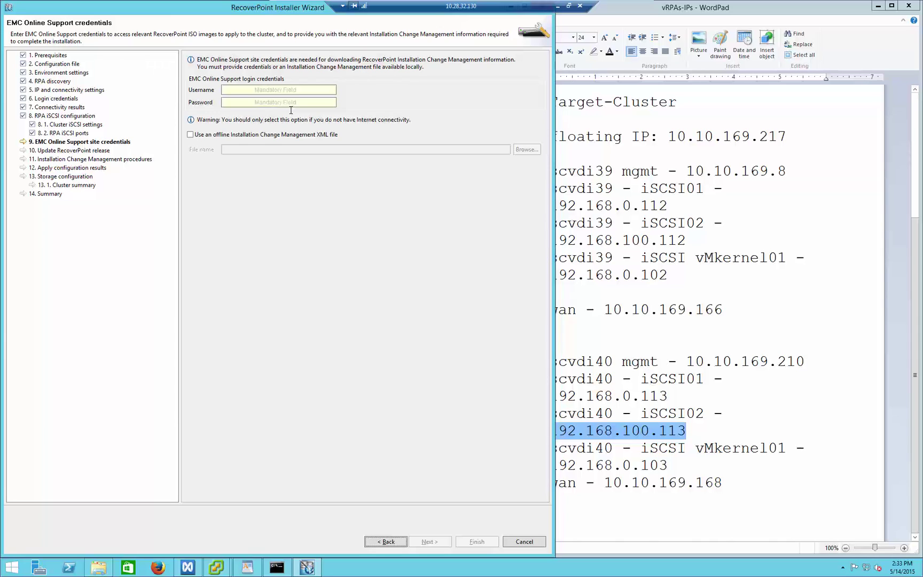
Load the offline Change Management file dm_cca.xml from Desktop\rel4.3_c.68 and continue
{"action": "left_click", "coordinate": [279, 137]}
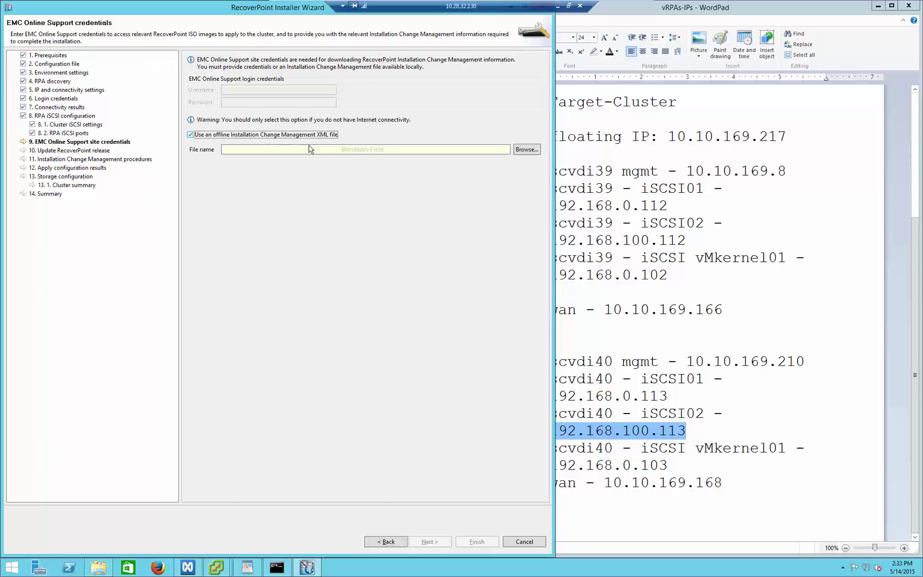
{"action": "left_click", "coordinate": [523, 153]}
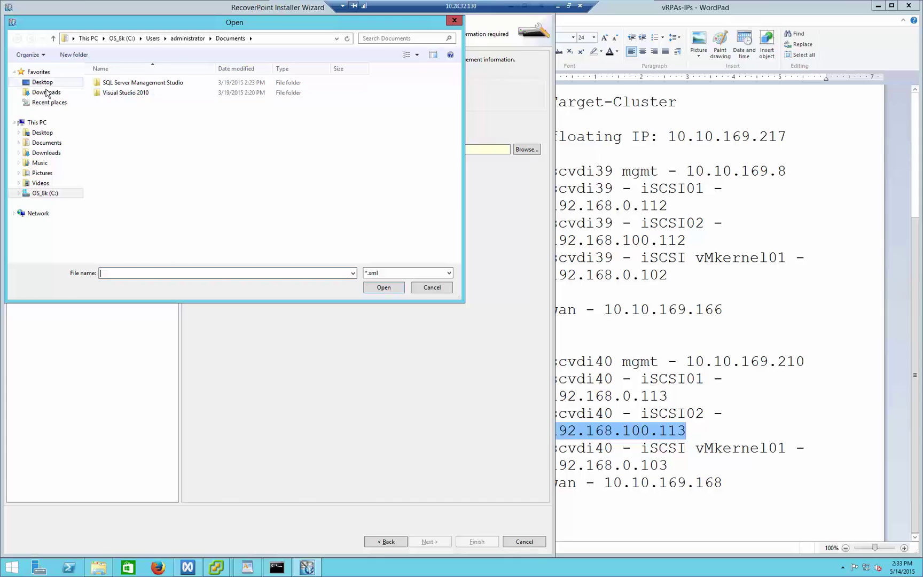
{"action": "left_click", "coordinate": [43, 86]}
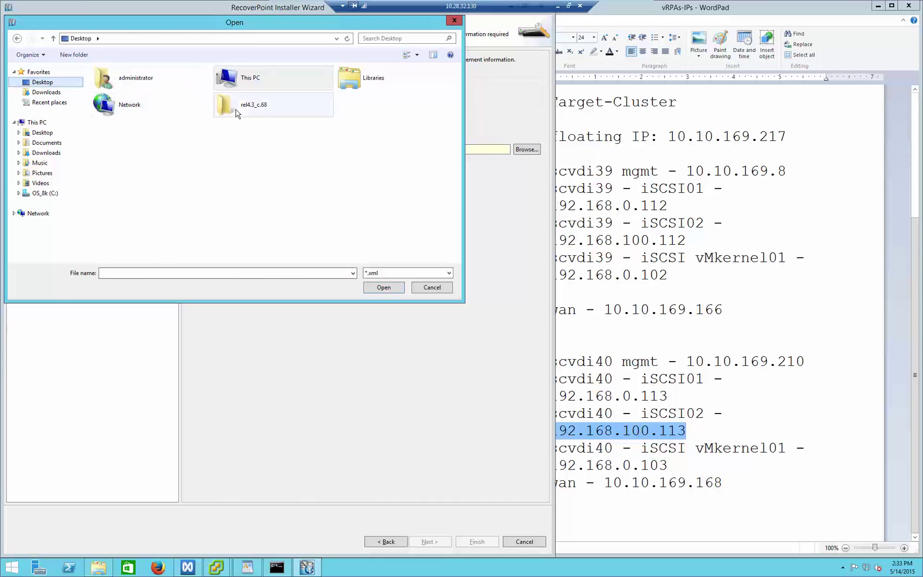
{"action": "double_click", "coordinate": [236, 114]}
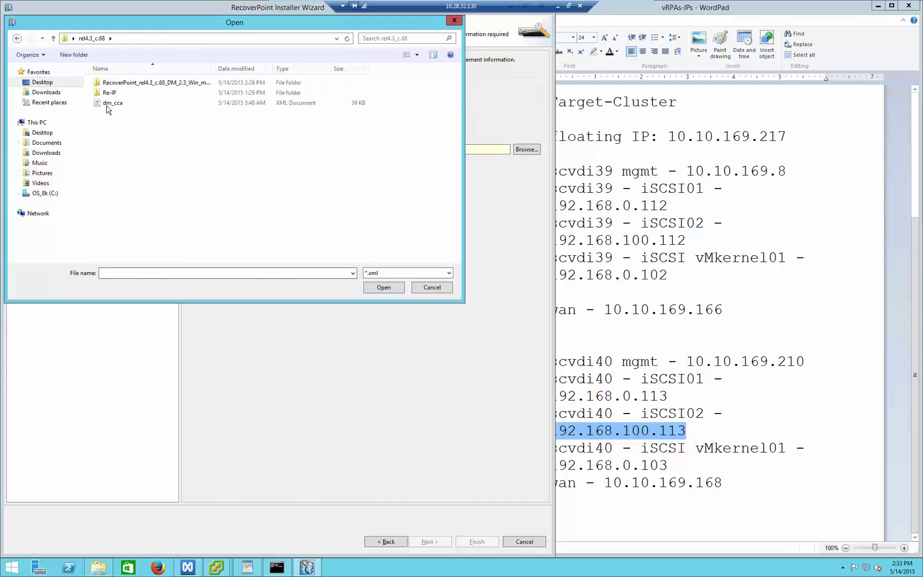
{"action": "double_click", "coordinate": [106, 105]}
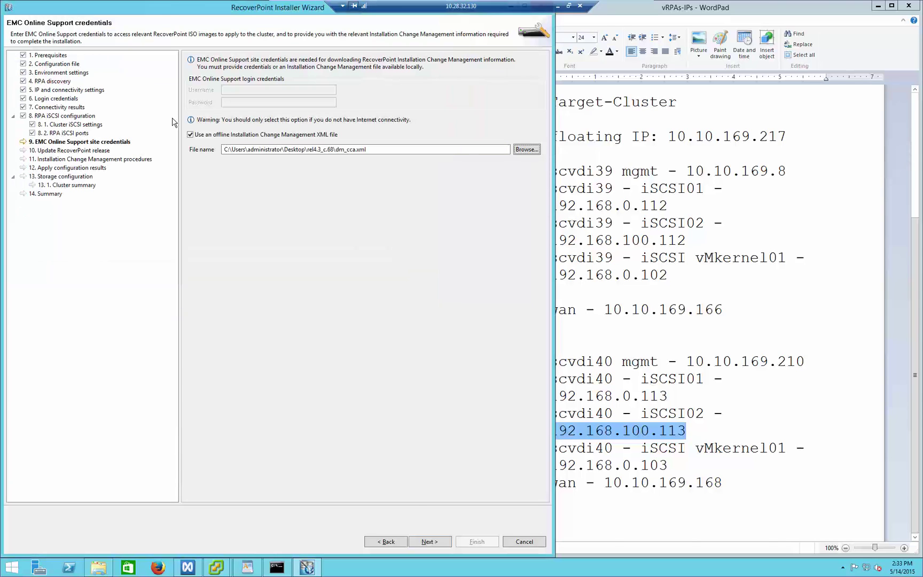
{"action": "left_click", "coordinate": [425, 542]}
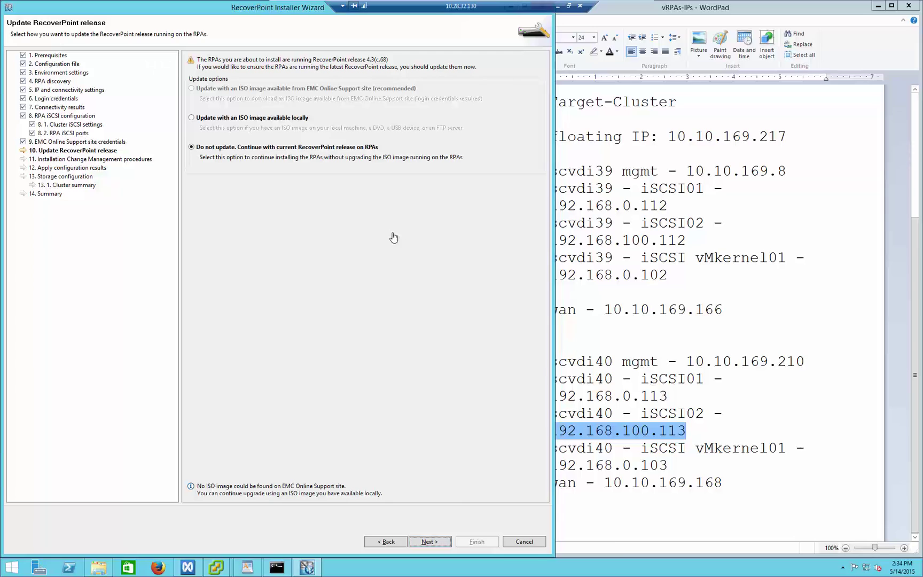
Keep release 4.3(c.68) with 'Do not update' and apply the configuration to both RPAs
{"action": "left_click", "coordinate": [282, 154]}
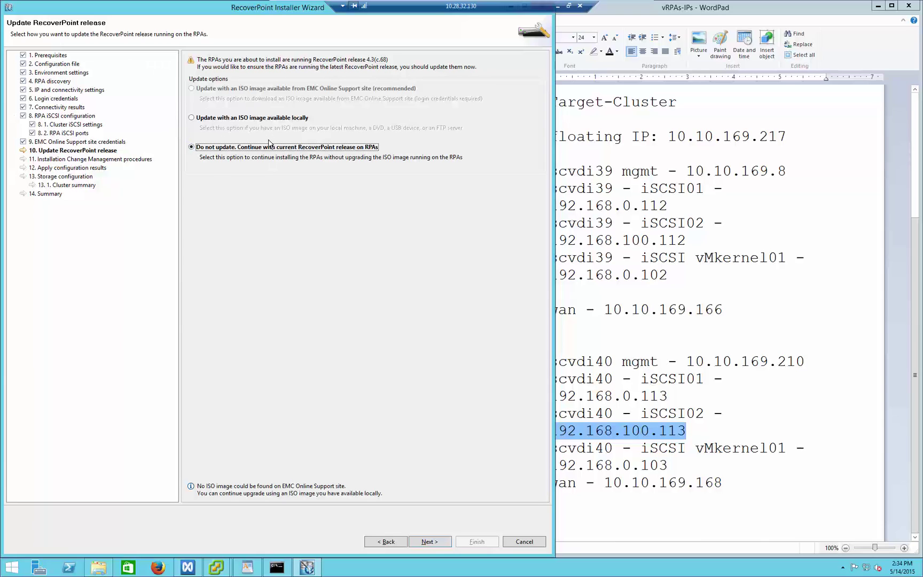
{"action": "left_click", "coordinate": [431, 543]}
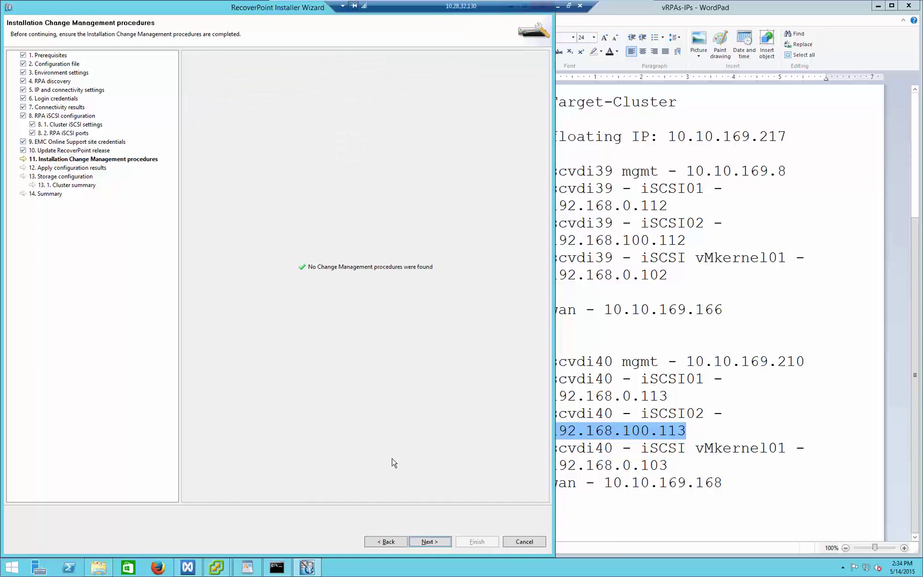
{"action": "left_click", "coordinate": [427, 542]}
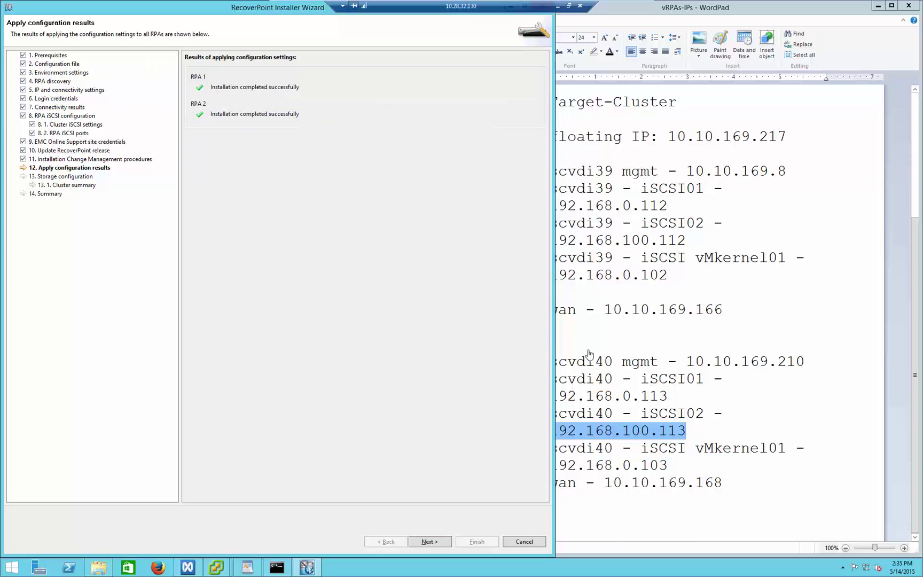
{"action": "left_click", "coordinate": [441, 545]}
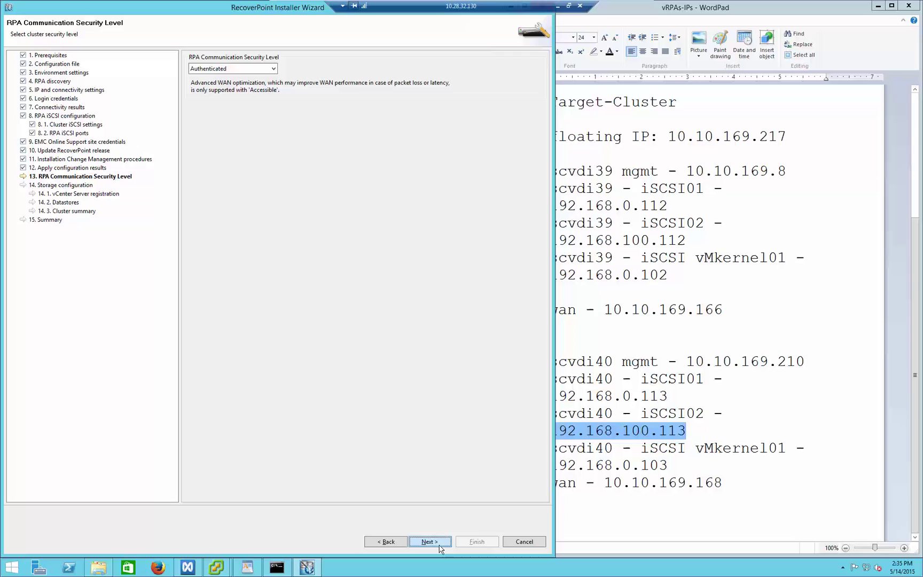
Change the RPA Communication Security Level from Authenticated to Accessible
{"action": "left_click", "coordinate": [254, 68]}
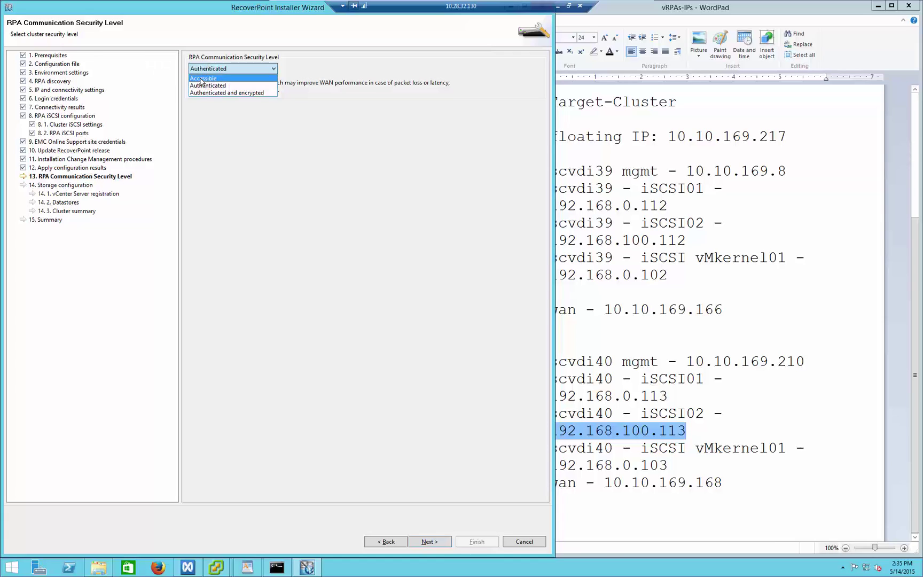
{"action": "left_click", "coordinate": [204, 78]}
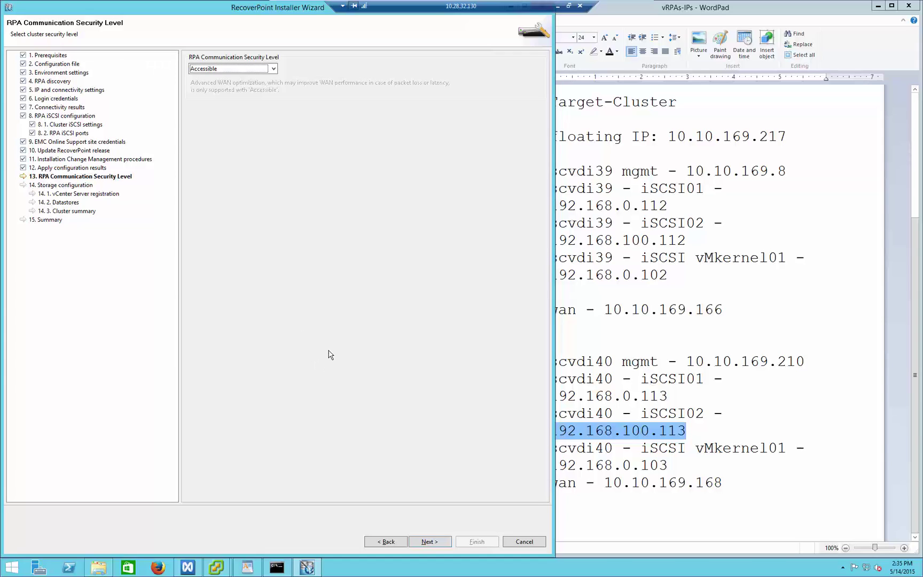
Register vCenter 10.28.32.130 on port 443 with its credentials and the ssl\rui.crt certificate
{"action": "left_click", "coordinate": [428, 542]}
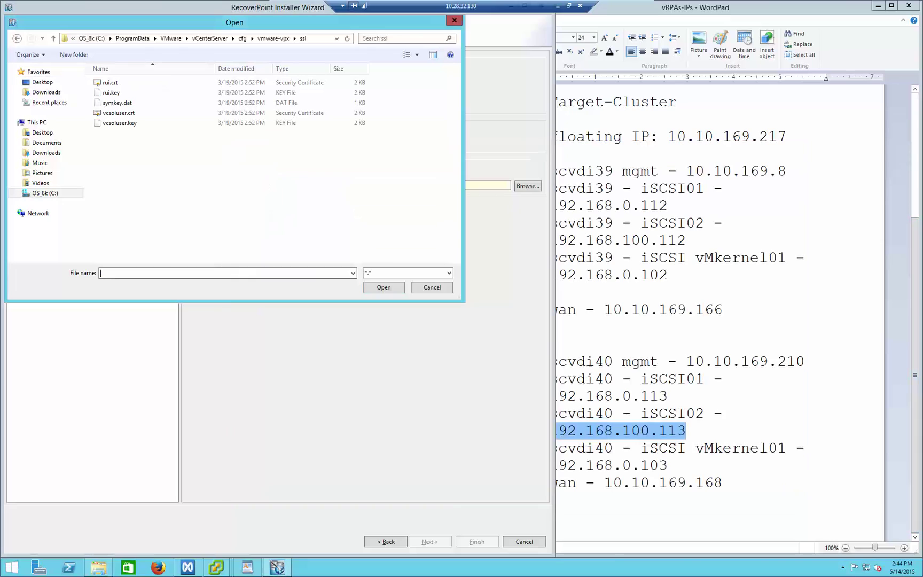
{"action": "left_click", "coordinate": [106, 84]}
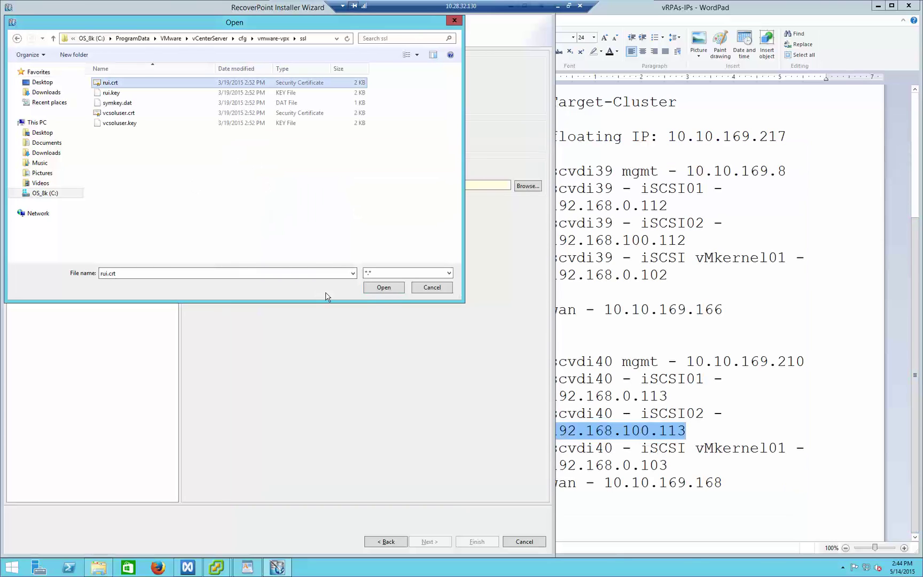
{"action": "left_click", "coordinate": [383, 288]}
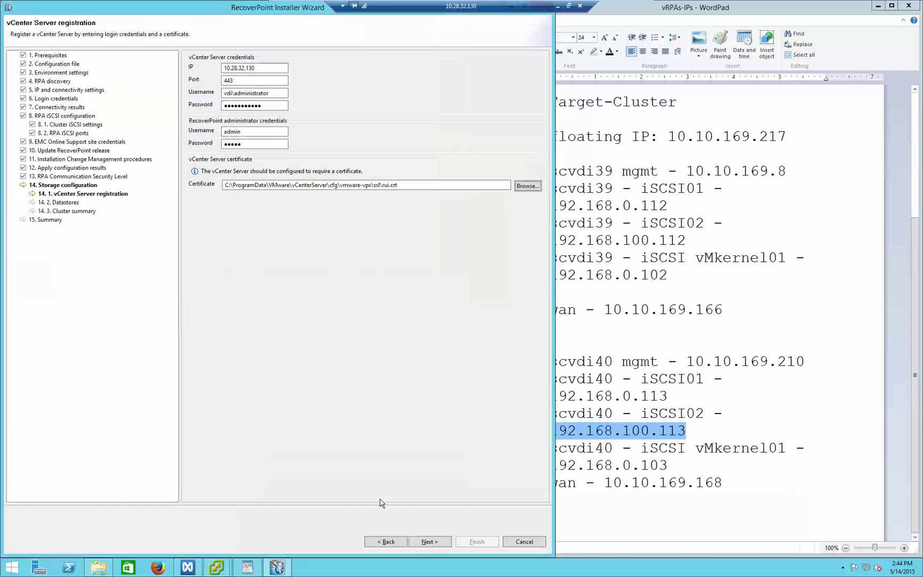
Place the cluster repository on datastore RP4VMS-Target-Repo01 and run configuration to Cluster summary
{"action": "left_click", "coordinate": [418, 542]}
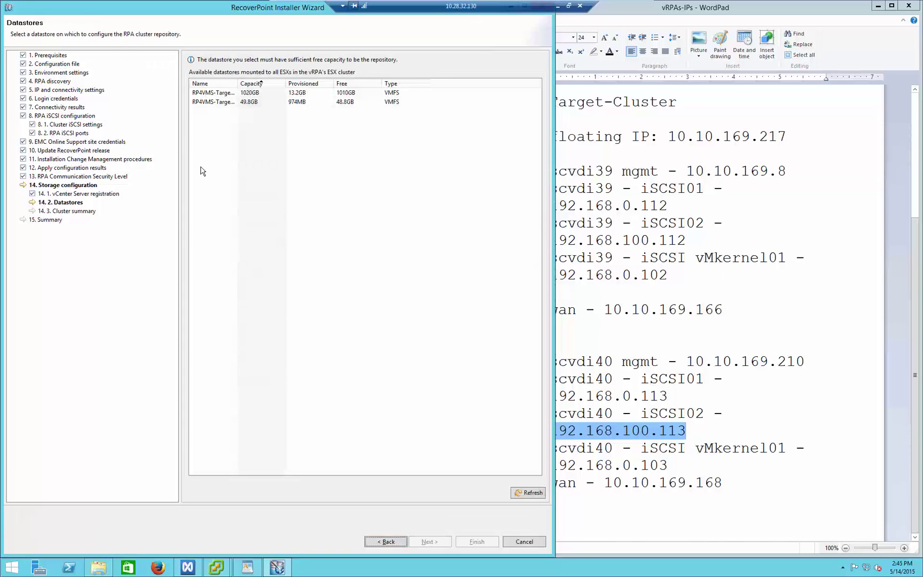
{"action": "left_click_drag", "start_coordinate": [238, 80], "coordinate": [286, 85]}
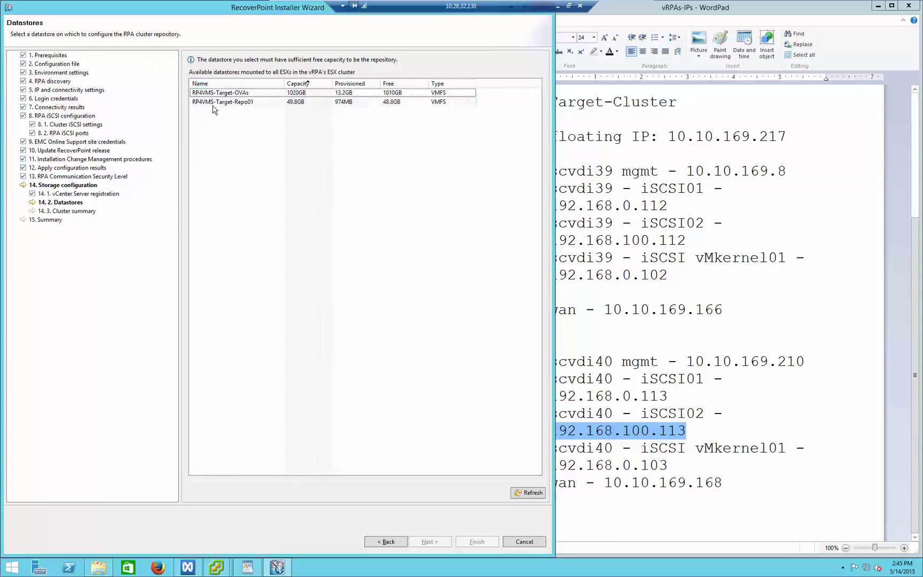
{"action": "left_click", "coordinate": [238, 102]}
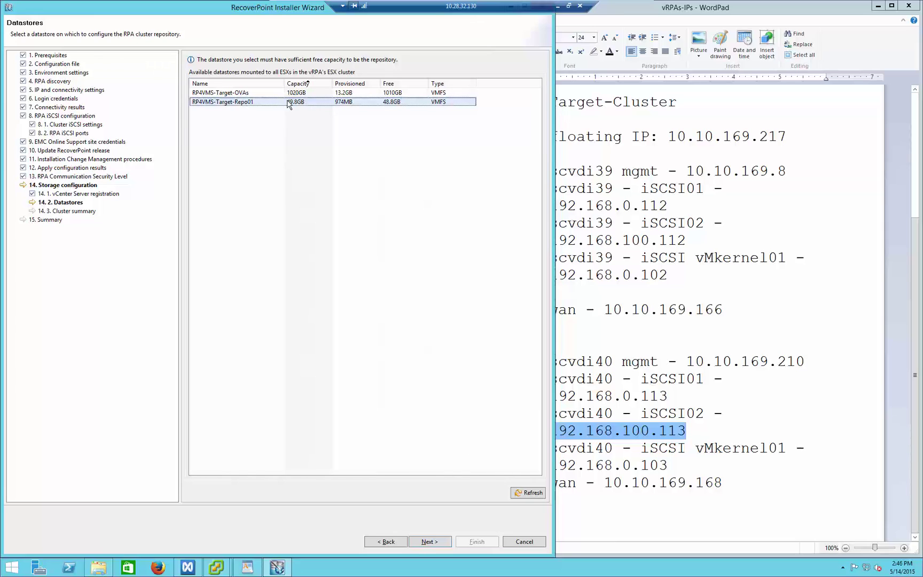
{"action": "left_click", "coordinate": [427, 542]}
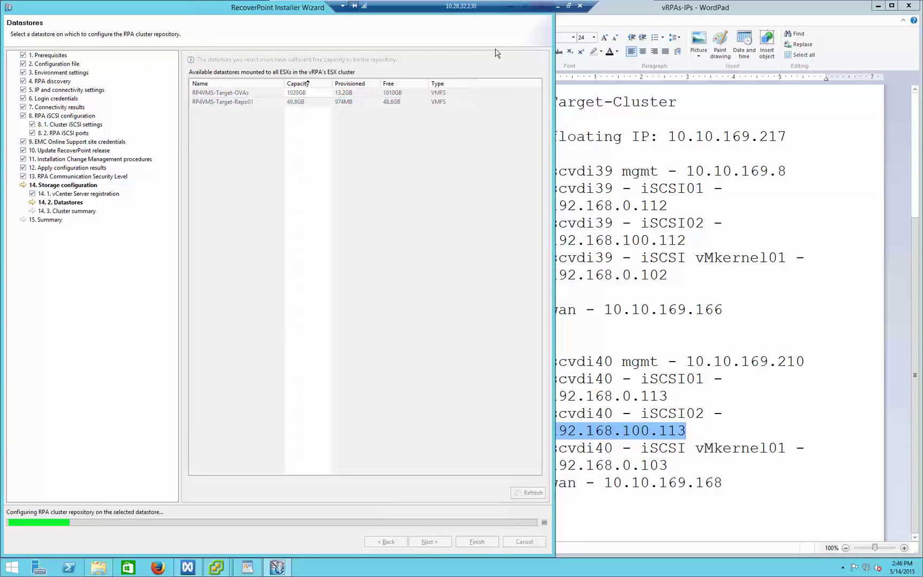
{"action": "left_click_drag", "start_coordinate": [530, 55], "coordinate": [682, 67]}
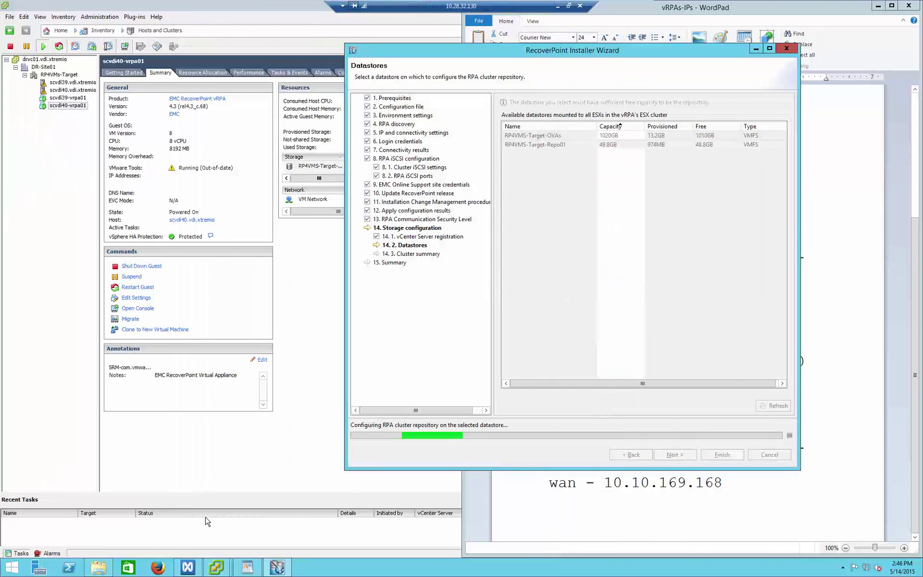
{"action": "left_click", "coordinate": [877, 6]}
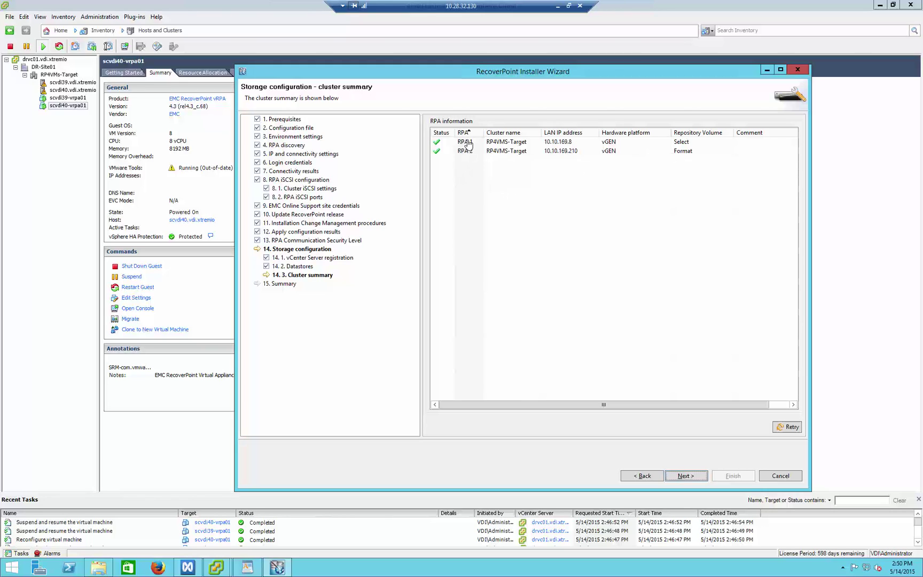
Accept the cluster summary and finish the RP4VMS-Target installation
{"action": "left_click", "coordinate": [684, 476]}
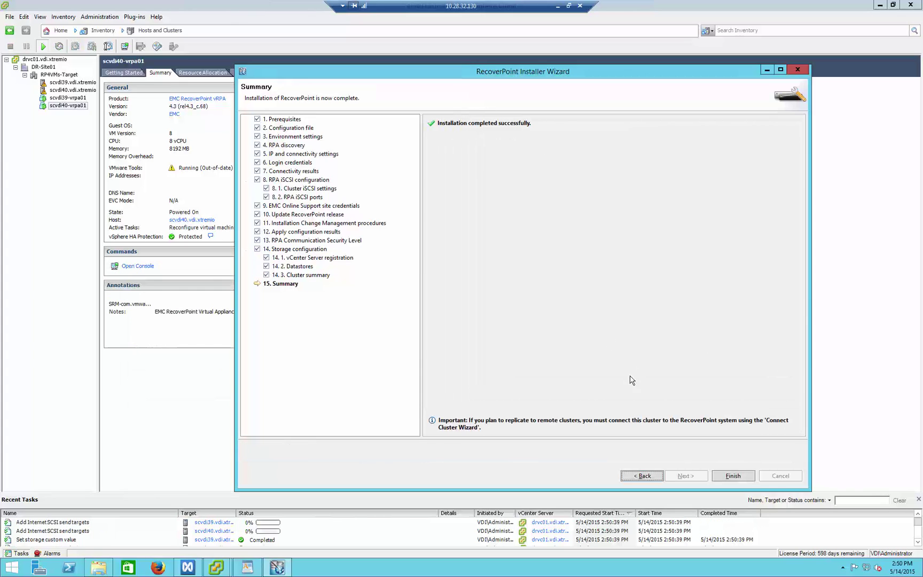
{"action": "left_click", "coordinate": [729, 476]}
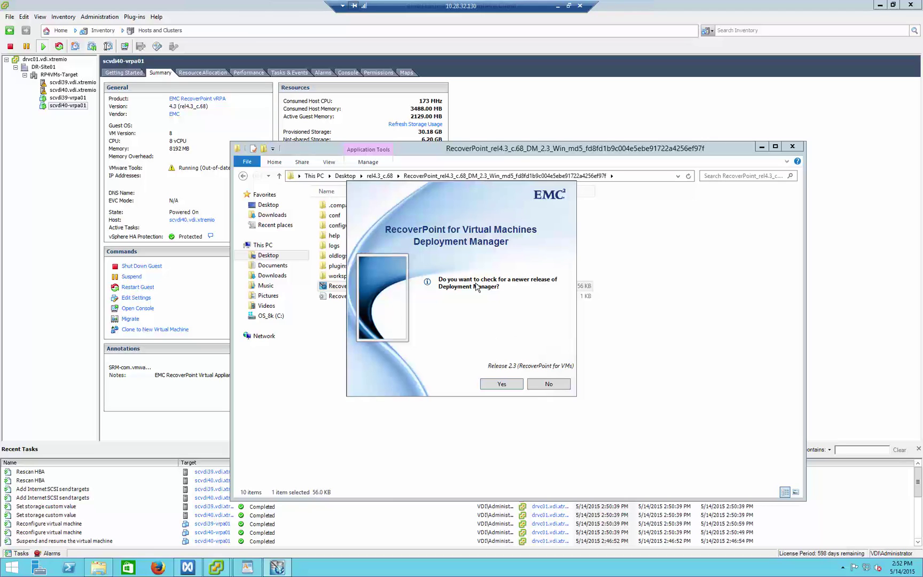
Skip the update check, log in, and run Connect Cluster Wizard prerequisites for the new cluster
{"action": "left_click", "coordinate": [535, 385]}
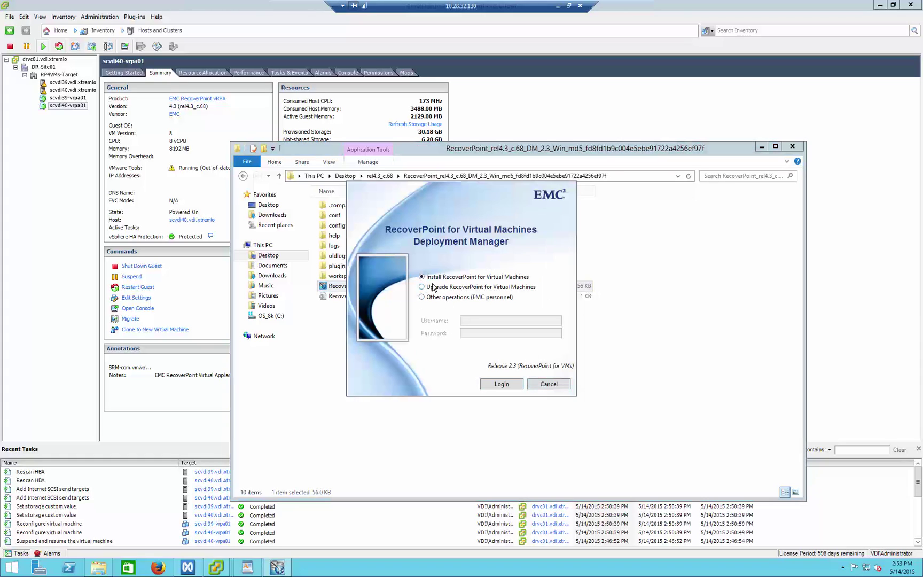
{"action": "left_click", "coordinate": [499, 387]}
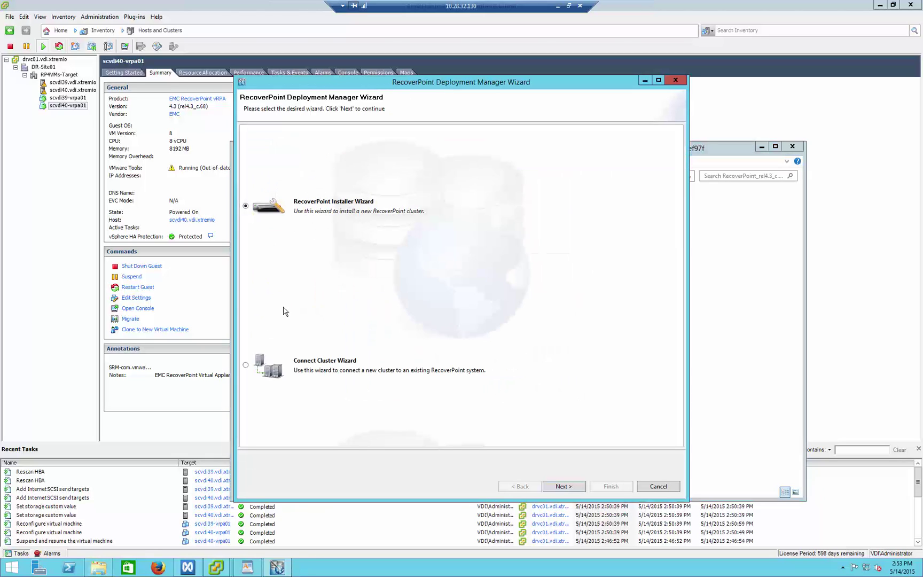
{"action": "left_click", "coordinate": [250, 366]}
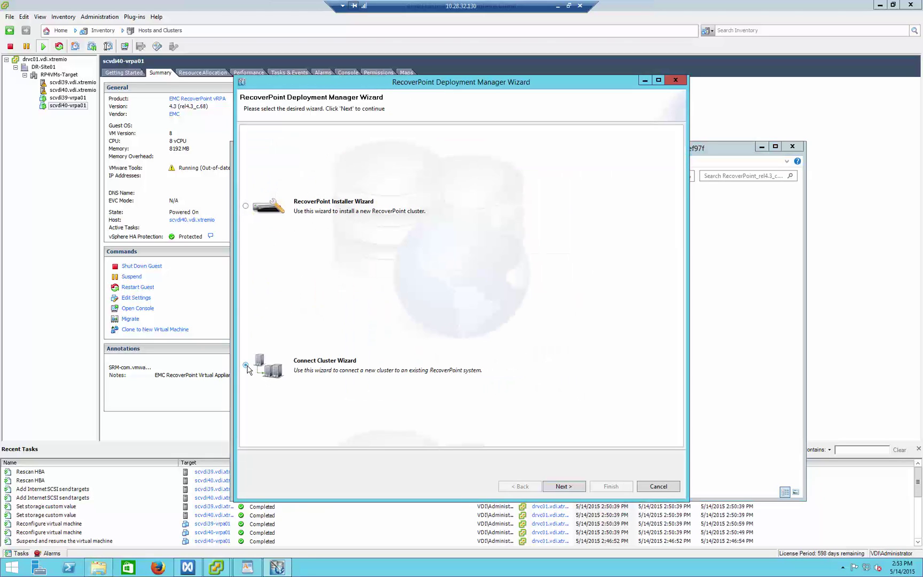
{"action": "left_click", "coordinate": [551, 486]}
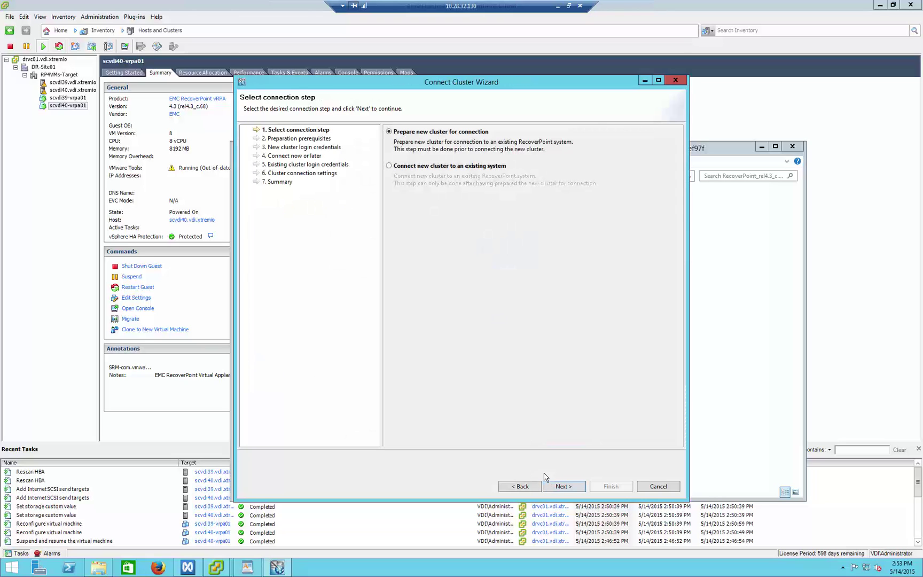
{"action": "left_click", "coordinate": [550, 487]}
{"action": "left_click", "coordinate": [389, 440]}
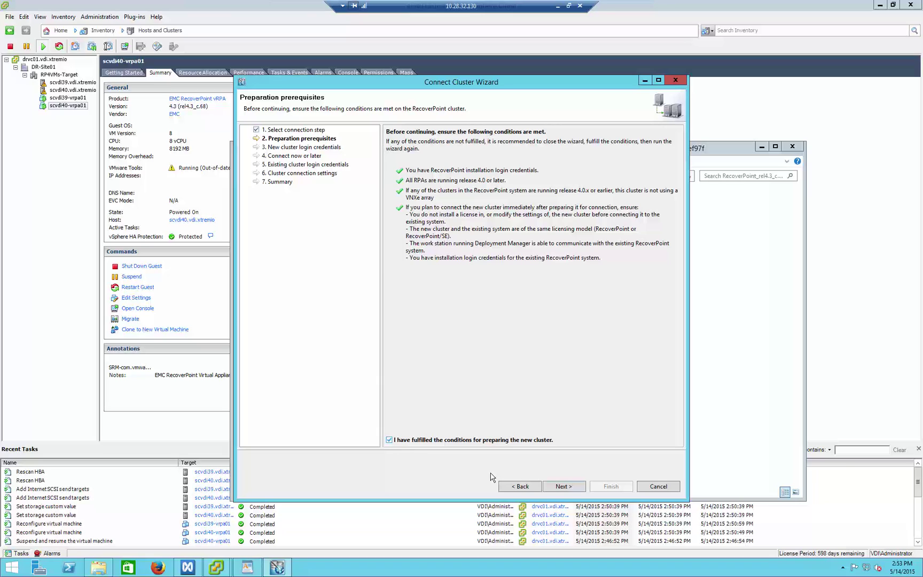
{"action": "left_click", "coordinate": [566, 490]}
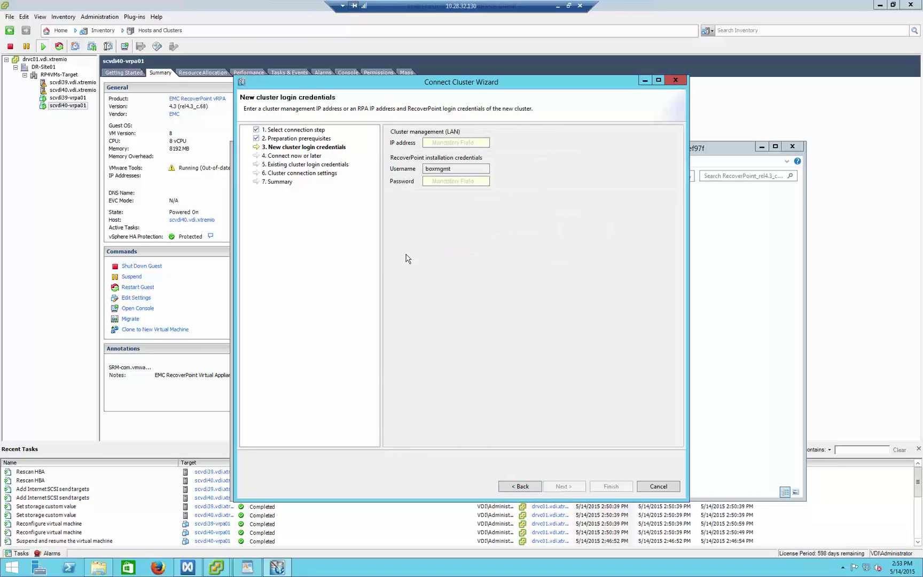
Log in to the new cluster at 10.10.169.7 with the installation password and check connectivity
{"action": "left_click", "coordinate": [429, 142]}
{"action": "left_click", "coordinate": [436, 181]}
{"action": "type", "text": "b"}
{"action": "left_click", "coordinate": [247, 567]}
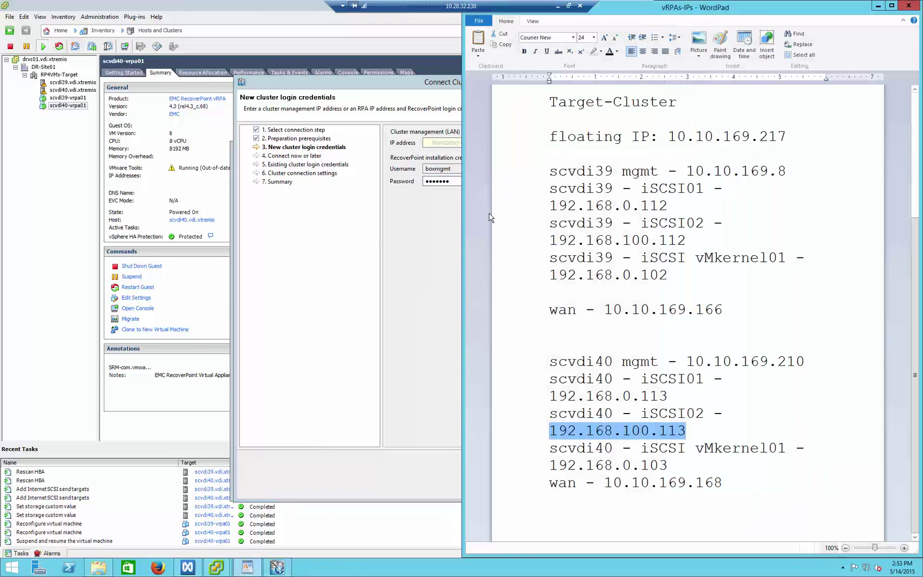
{"action": "scroll", "coordinate": [548, 175], "scroll_direction": "up", "scroll_amount": 5}
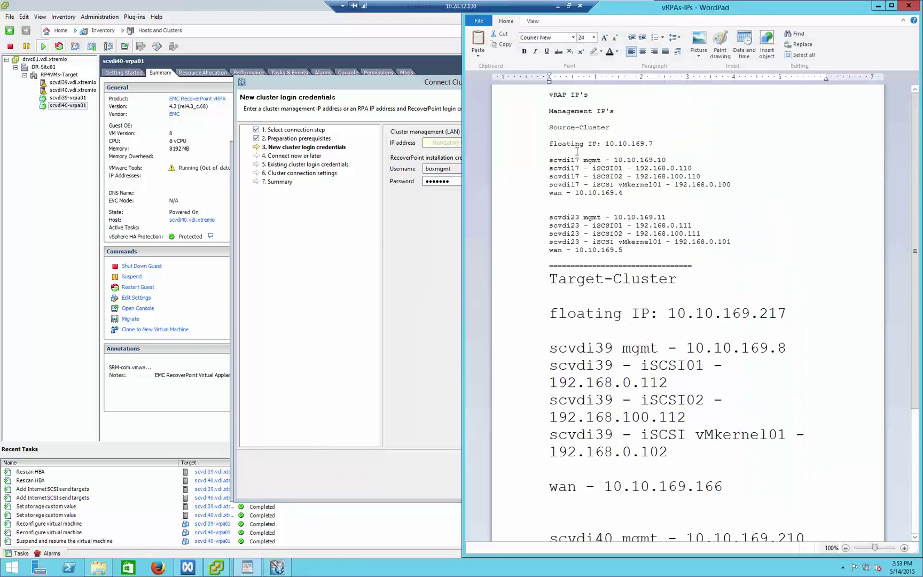
{"action": "left_click_drag", "start_coordinate": [653, 144], "coordinate": [606, 145]}
{"action": "key", "text": "ctrl+c"}
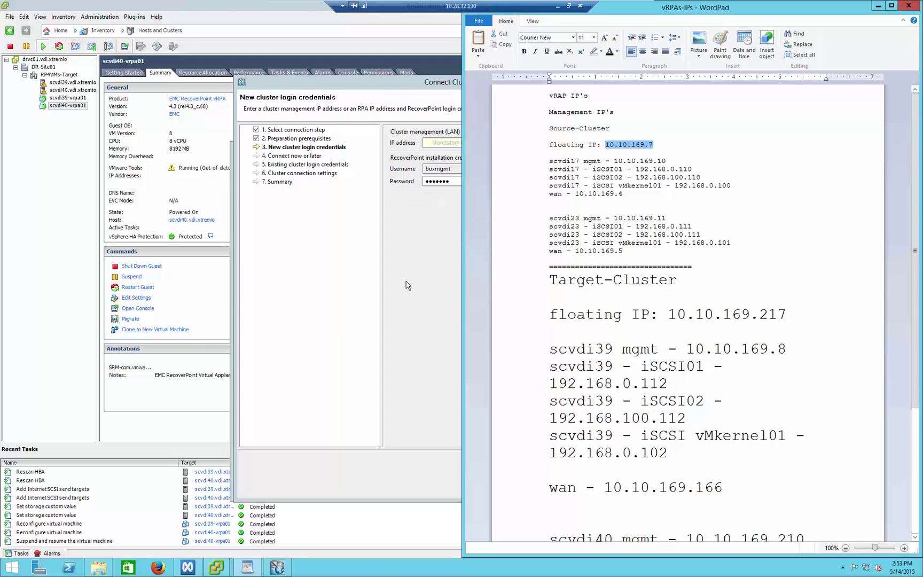
{"action": "left_click", "coordinate": [441, 142]}
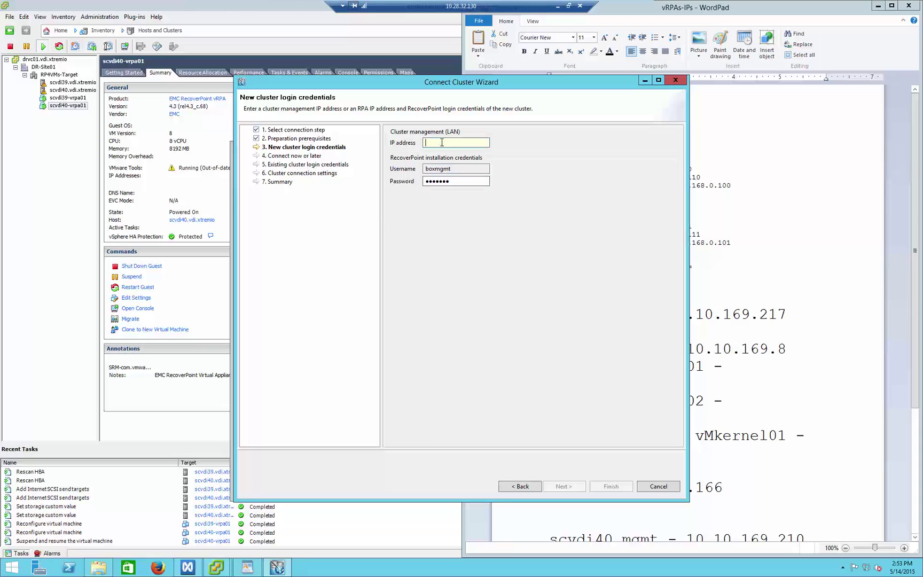
{"action": "key", "text": "ctrl+v"}
{"action": "left_click", "coordinate": [565, 486]}
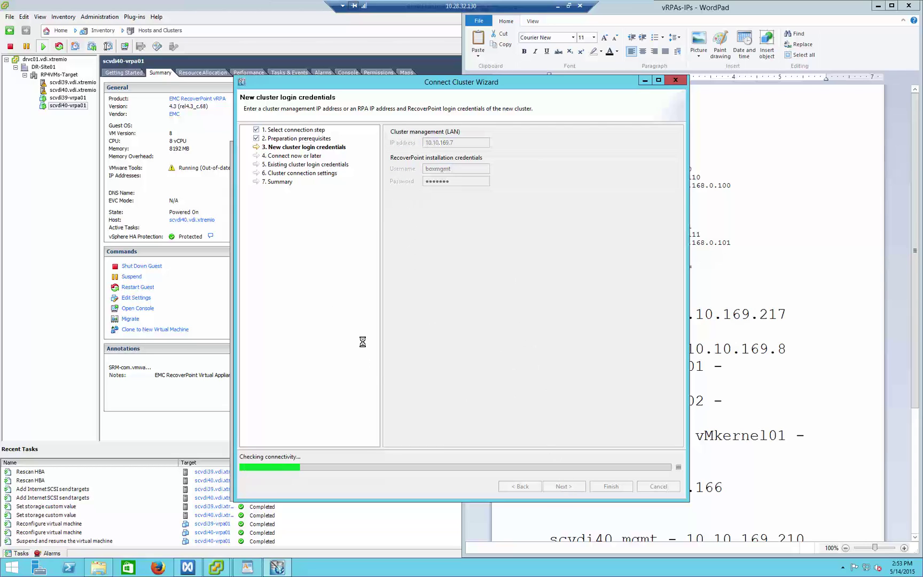
Copy the Target-Cluster floating IP 10.10.169.217 from the IP notes
{"action": "left_click", "coordinate": [740, 349]}
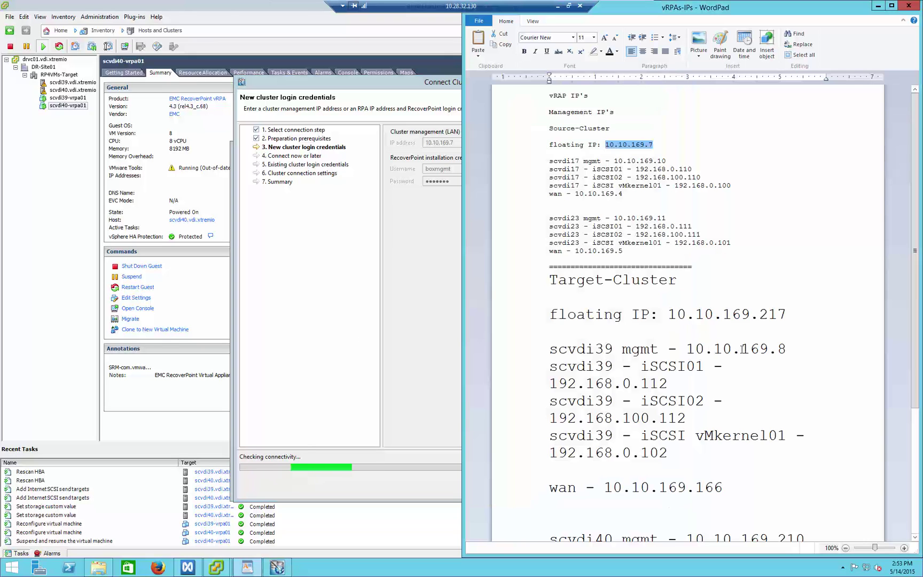
{"action": "scroll", "coordinate": [721, 270], "scroll_direction": "down", "scroll_amount": 3}
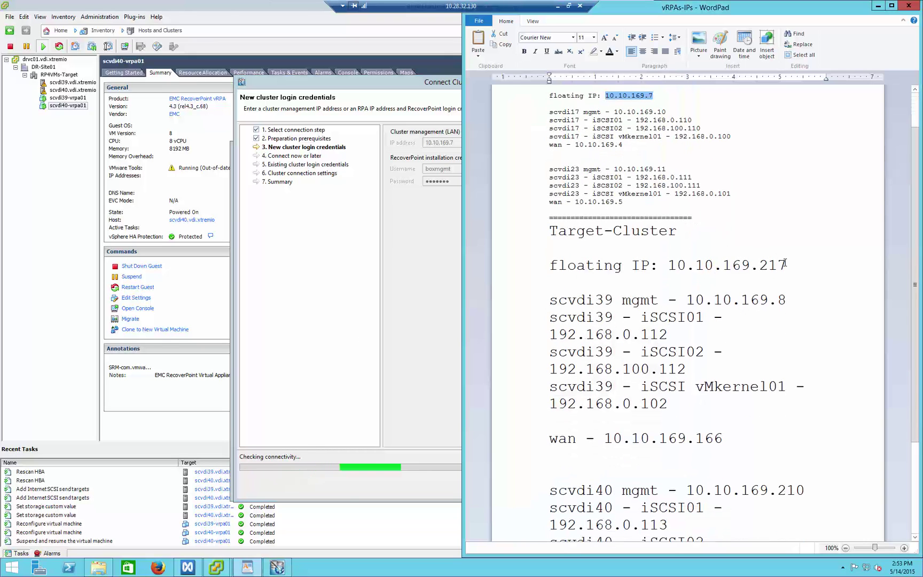
{"action": "left_click_drag", "start_coordinate": [787, 265], "coordinate": [673, 265]}
{"action": "key", "text": "ctrl+c"}
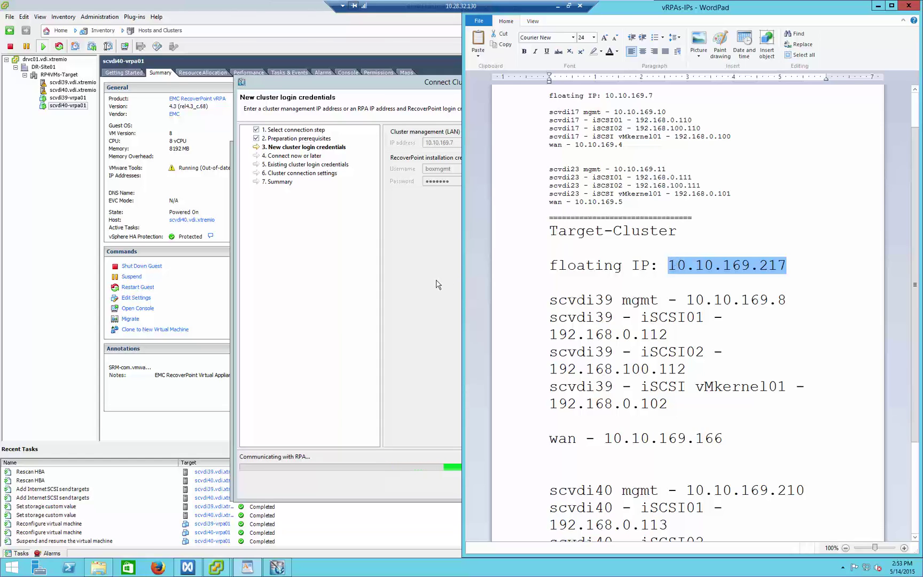
{"action": "left_click", "coordinate": [412, 281]}
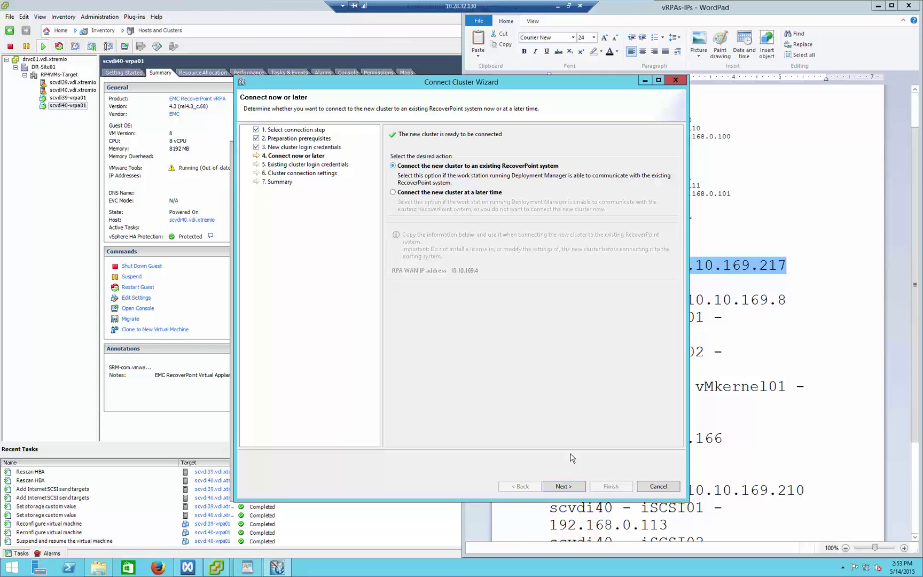
Connect to the existing system at 10.10.169.217 with its password, no extra gateway, and finish
{"action": "left_click", "coordinate": [563, 486]}
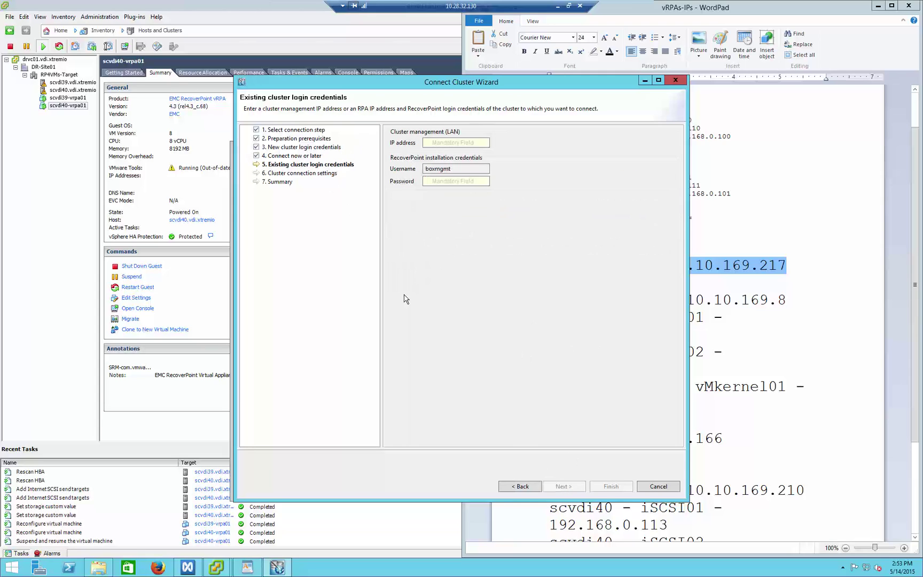
{"action": "left_click", "coordinate": [439, 143]}
{"action": "key", "text": "ctrl+v"}
{"action": "key", "text": "Tab"}
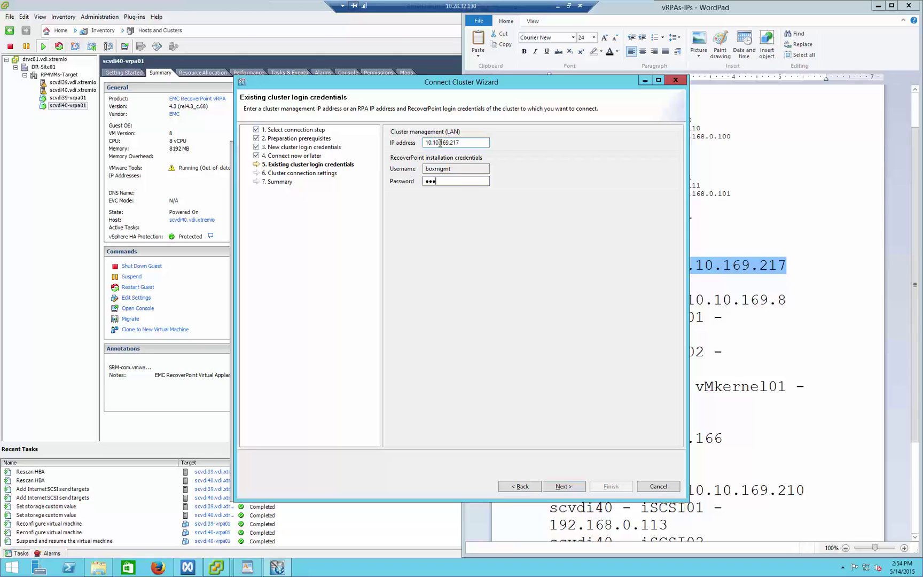
{"action": "left_click", "coordinate": [560, 486]}
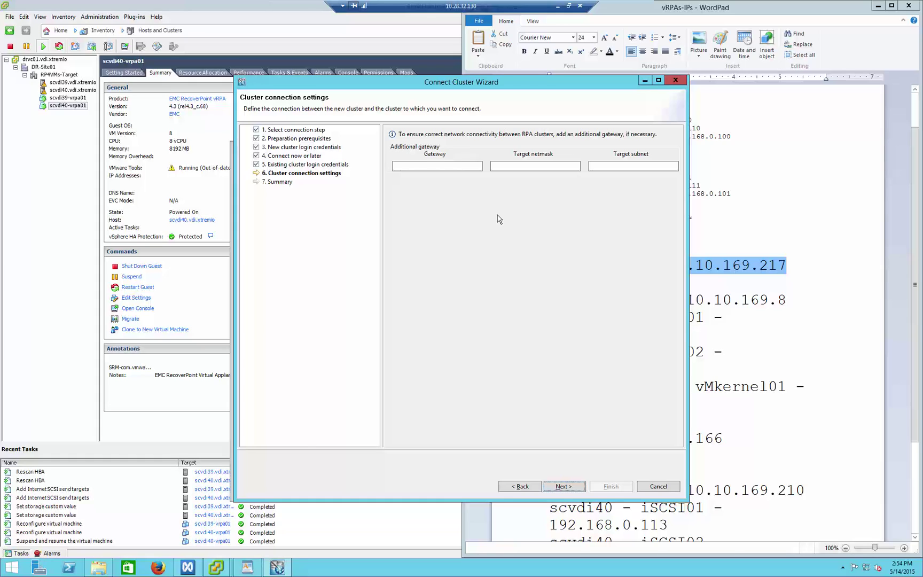
{"action": "left_click", "coordinate": [567, 489]}
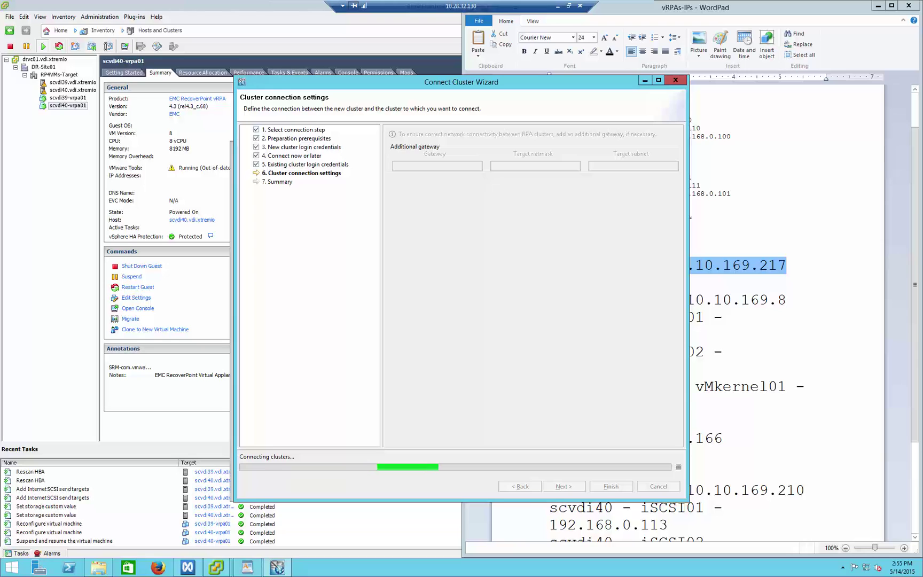
{"action": "left_click", "coordinate": [607, 486]}
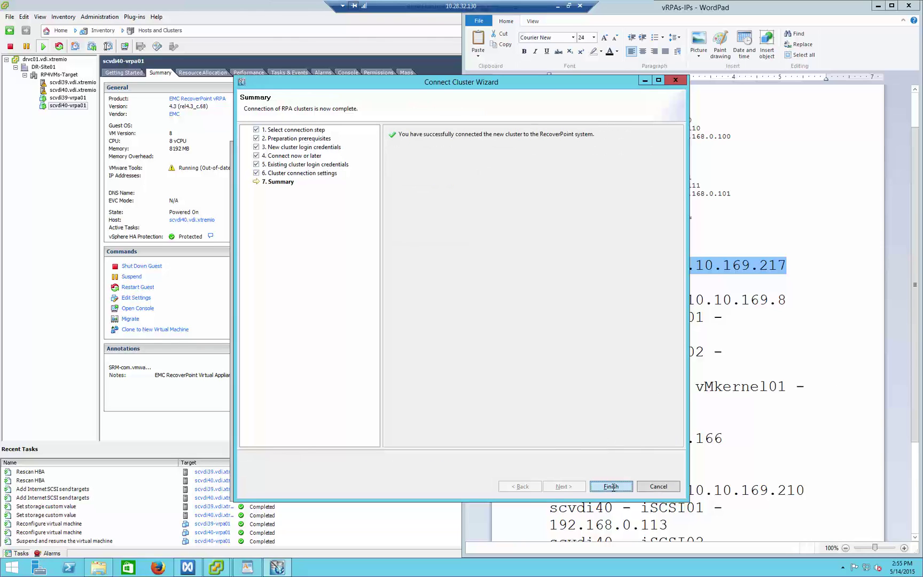